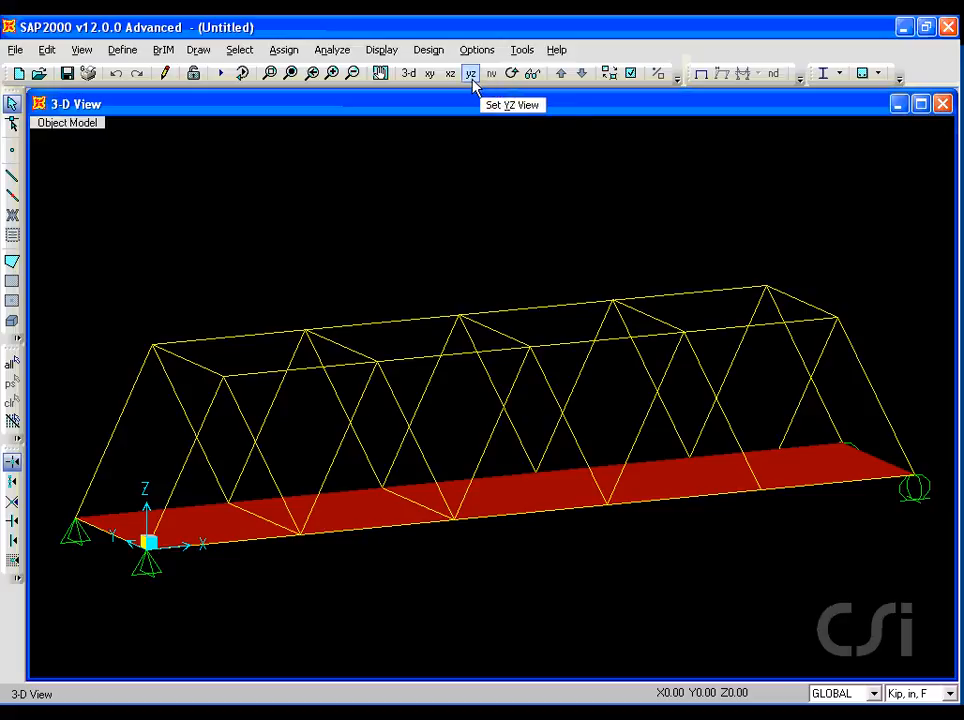
Browse the Draw, Define, Select and Assign menus of the existing truss bridge model, selecting all objects.
{"action": "left_click", "coordinate": [198, 50]}
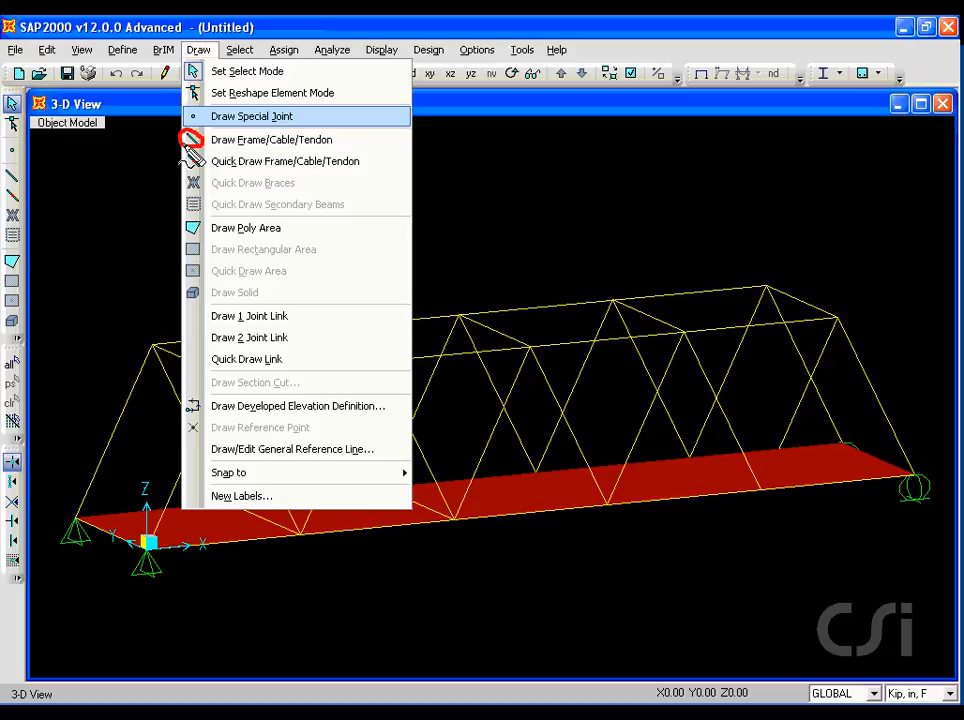
{"action": "left_click", "coordinate": [12, 180]}
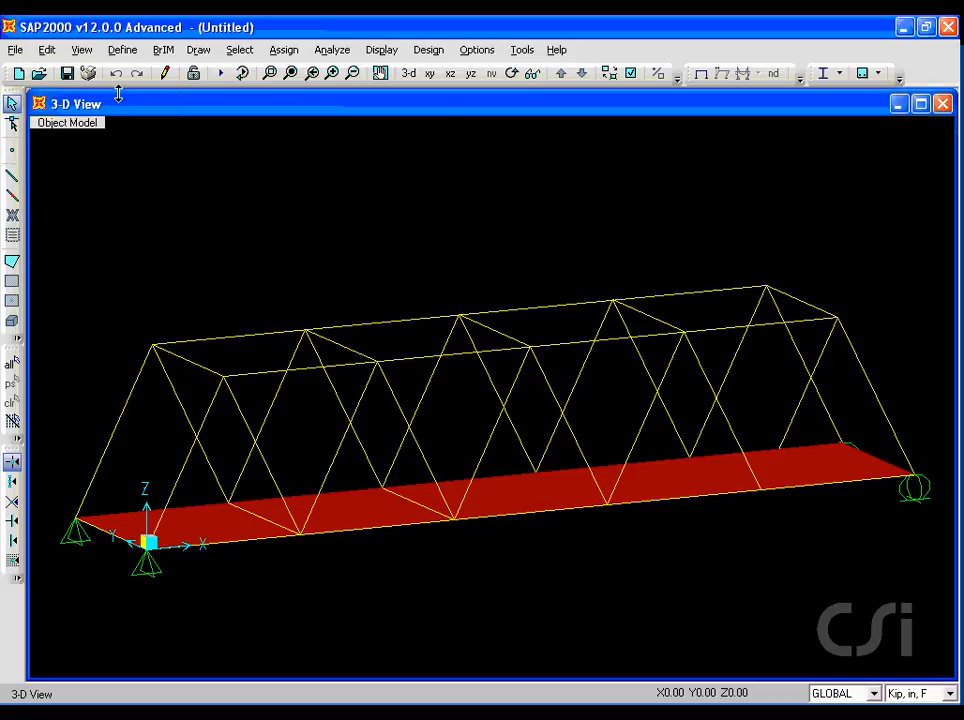
{"action": "left_click", "coordinate": [124, 50]}
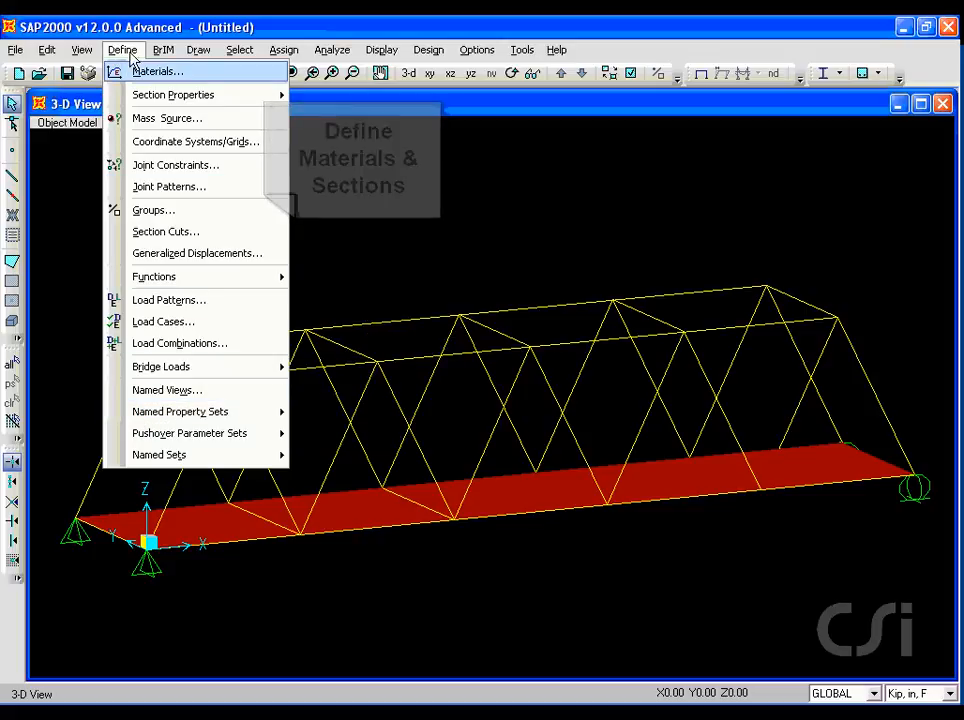
{"action": "mouse_move", "coordinate": [198, 50]}
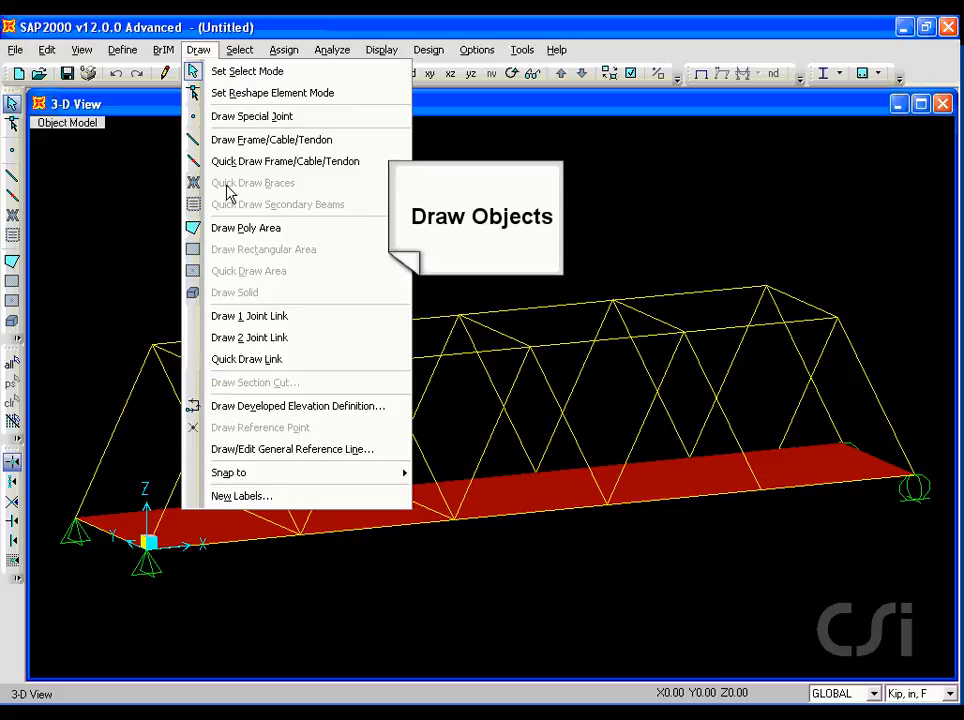
{"action": "mouse_move", "coordinate": [238, 56]}
{"action": "mouse_move", "coordinate": [310, 76]}
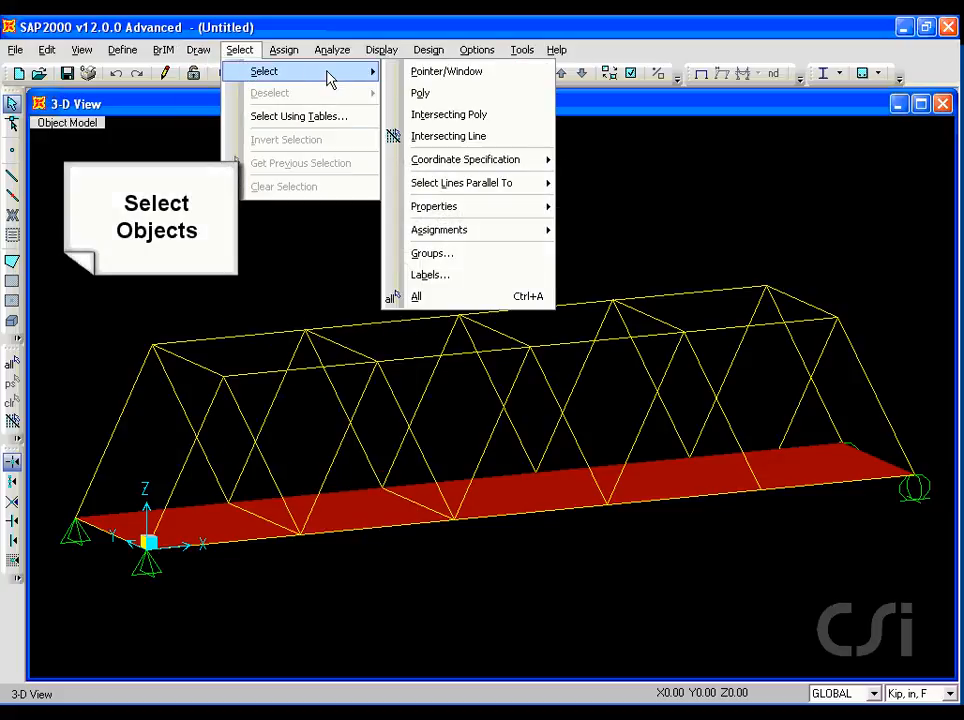
{"action": "left_click", "coordinate": [440, 298]}
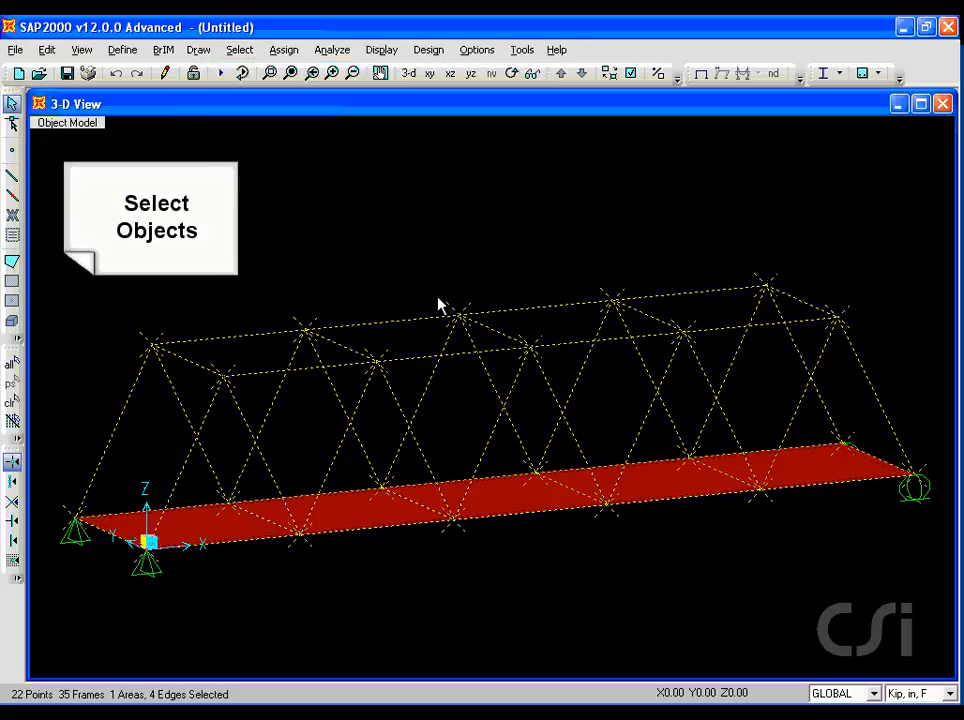
{"action": "left_click", "coordinate": [283, 51]}
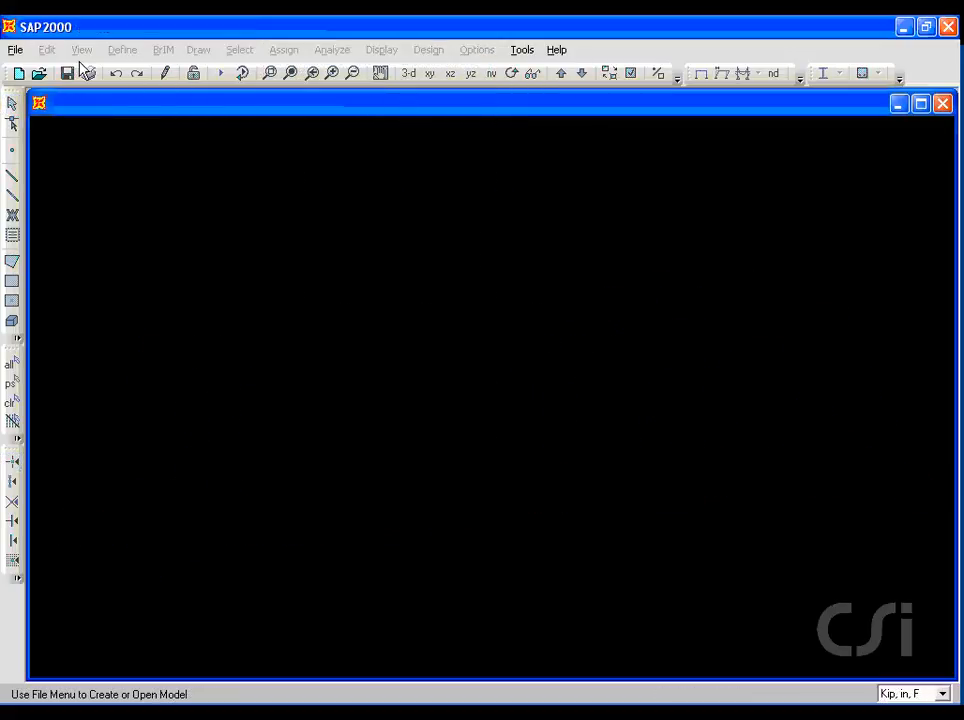
Start a new model from the Grid Only template in Kip, in, F units.
{"action": "left_click", "coordinate": [15, 50]}
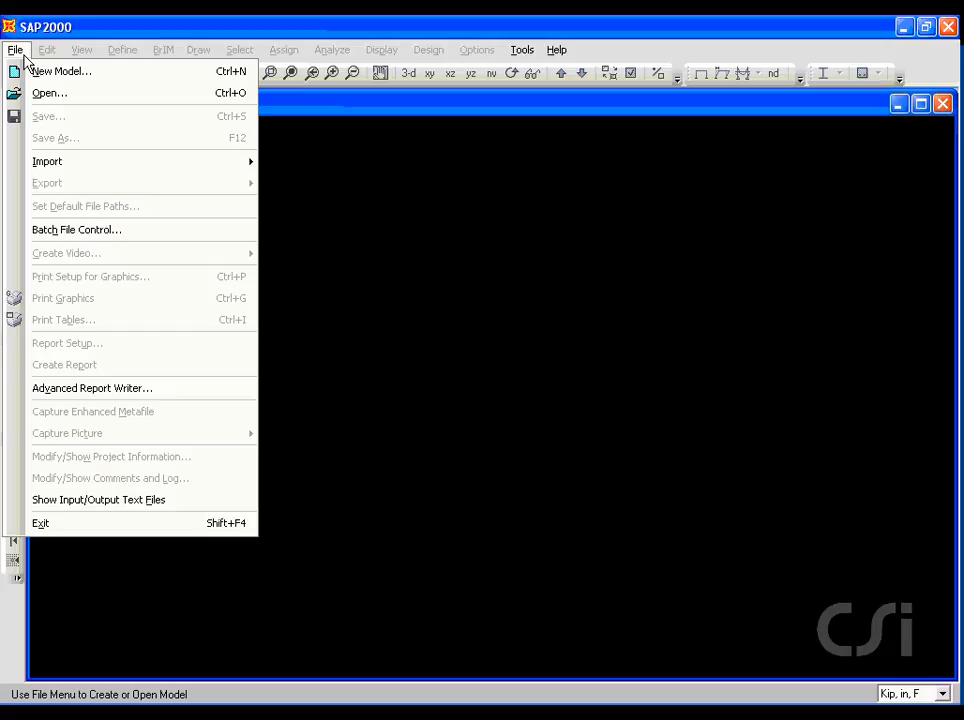
{"action": "left_click", "coordinate": [90, 72]}
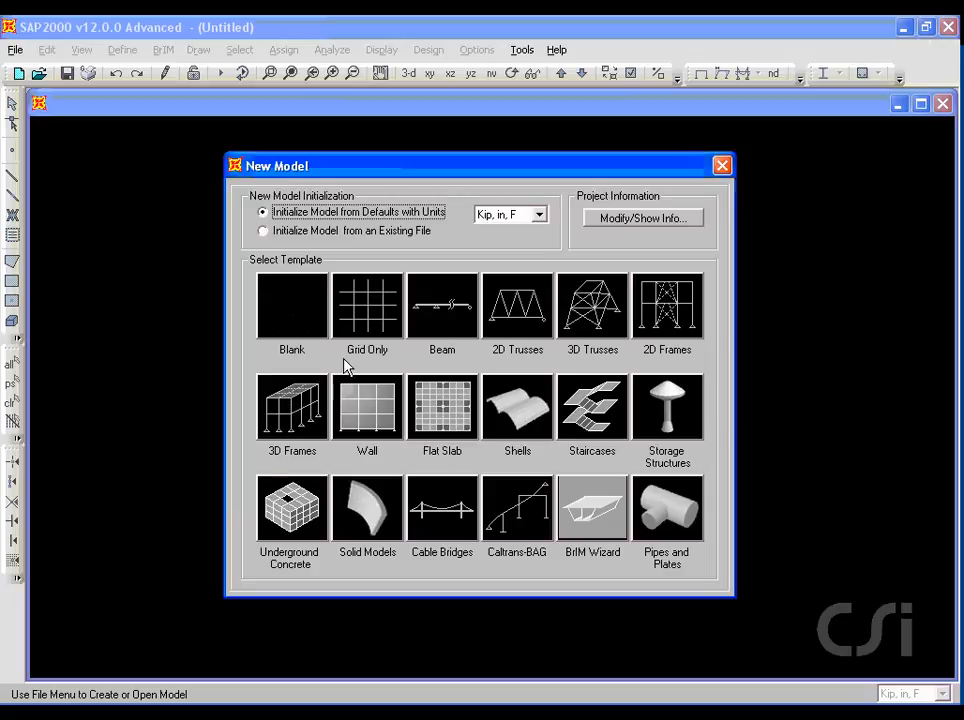
{"action": "left_click_drag", "start_coordinate": [344, 361], "coordinate": [400, 362]}
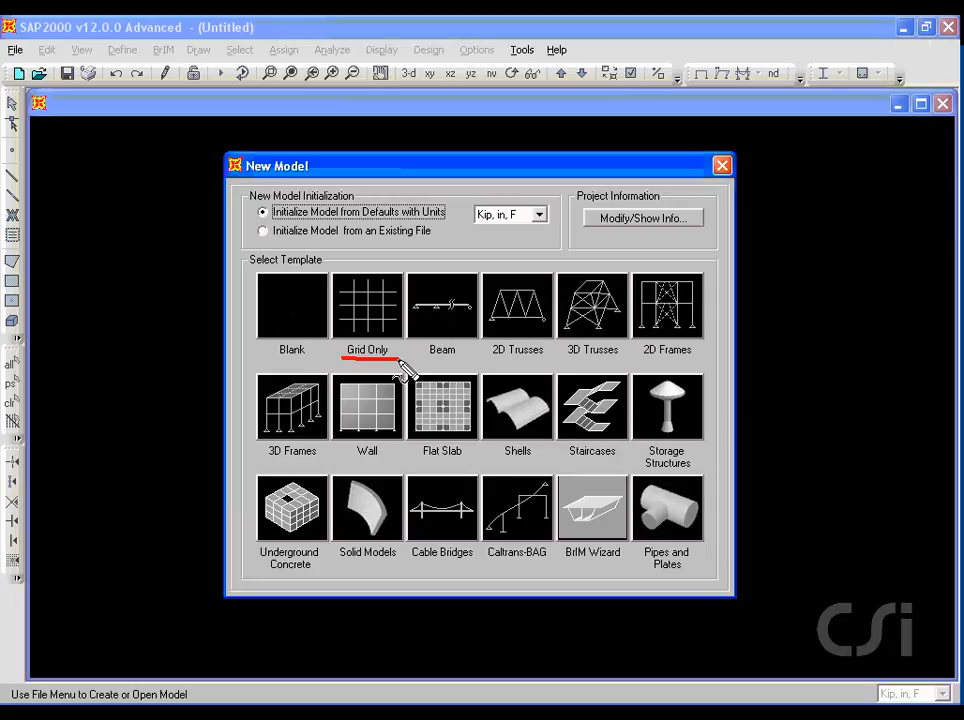
{"action": "left_click_drag", "start_coordinate": [465, 228], "coordinate": [528, 229]}
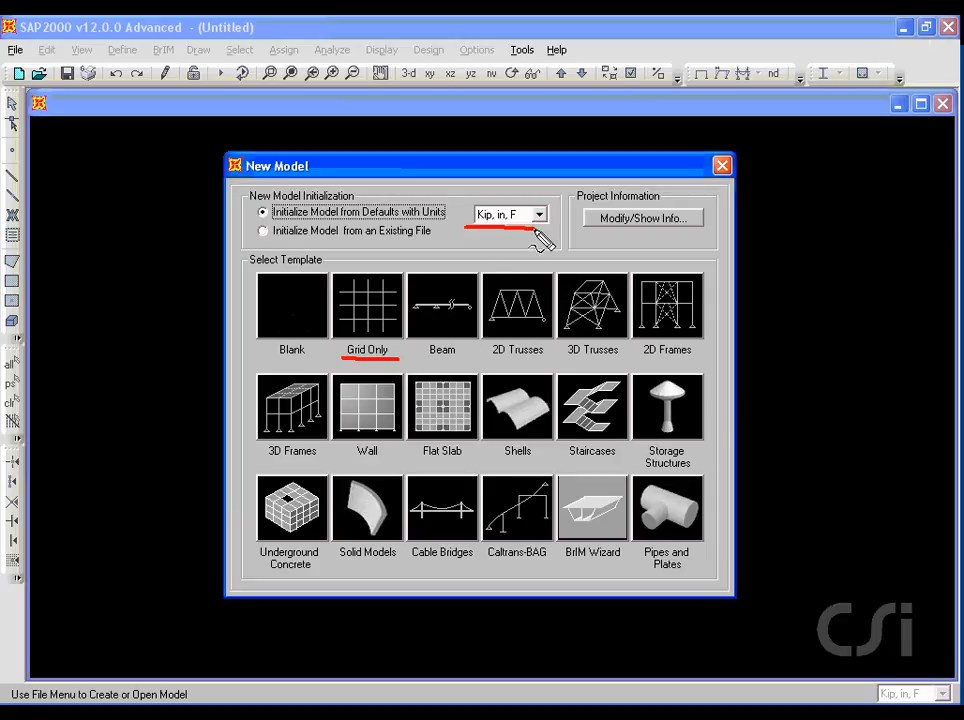
{"action": "key", "text": "Escape"}
{"action": "left_click", "coordinate": [385, 305]}
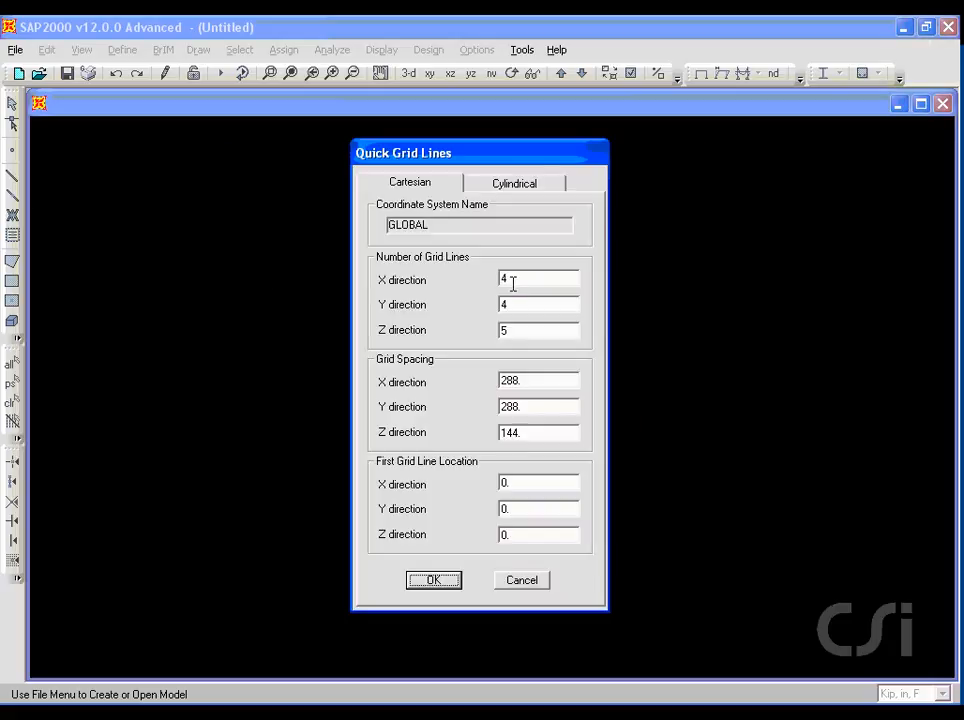
Define 11, 2 and 2 grid lines in X, Y and Z with spacings of 6 ft, 12 ft and 12 ft.
{"action": "double_click", "coordinate": [521, 279]}
{"action": "double_click", "coordinate": [519, 331]}
{"action": "double_click", "coordinate": [534, 383]}
{"action": "type", "text": "6ft"}
{"action": "double_click", "coordinate": [521, 406]}
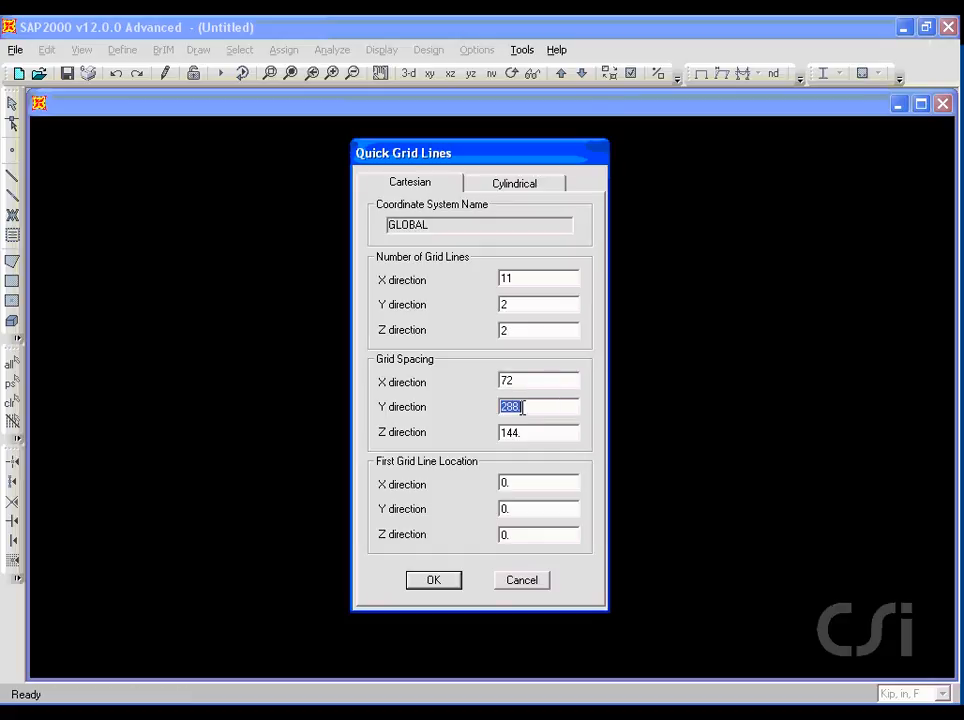
{"action": "type", "text": "12ft"}
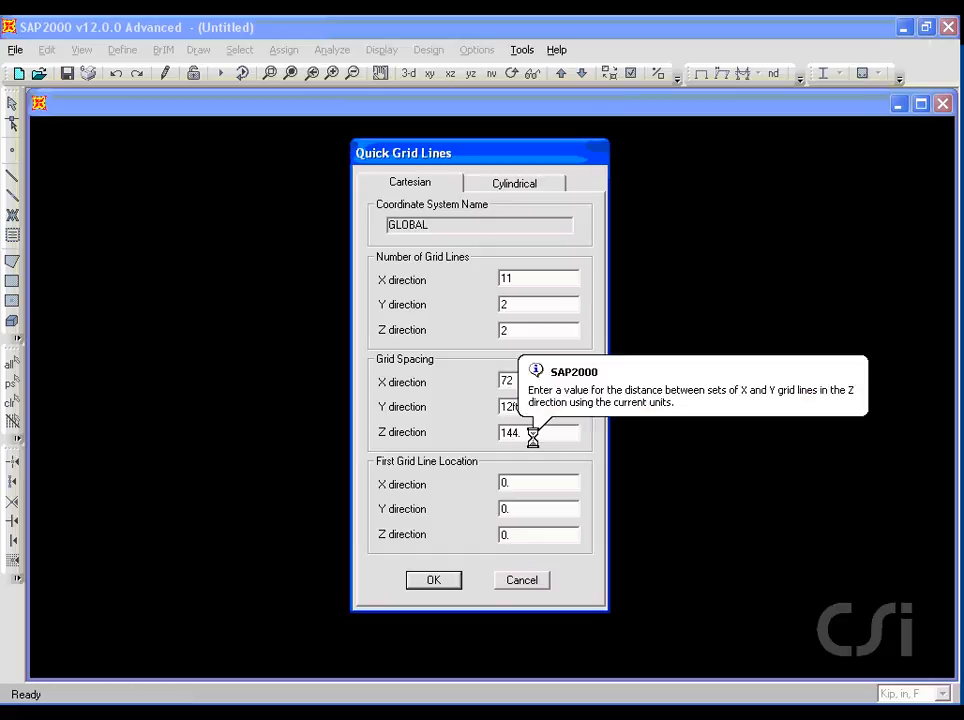
{"action": "double_click", "coordinate": [531, 432]}
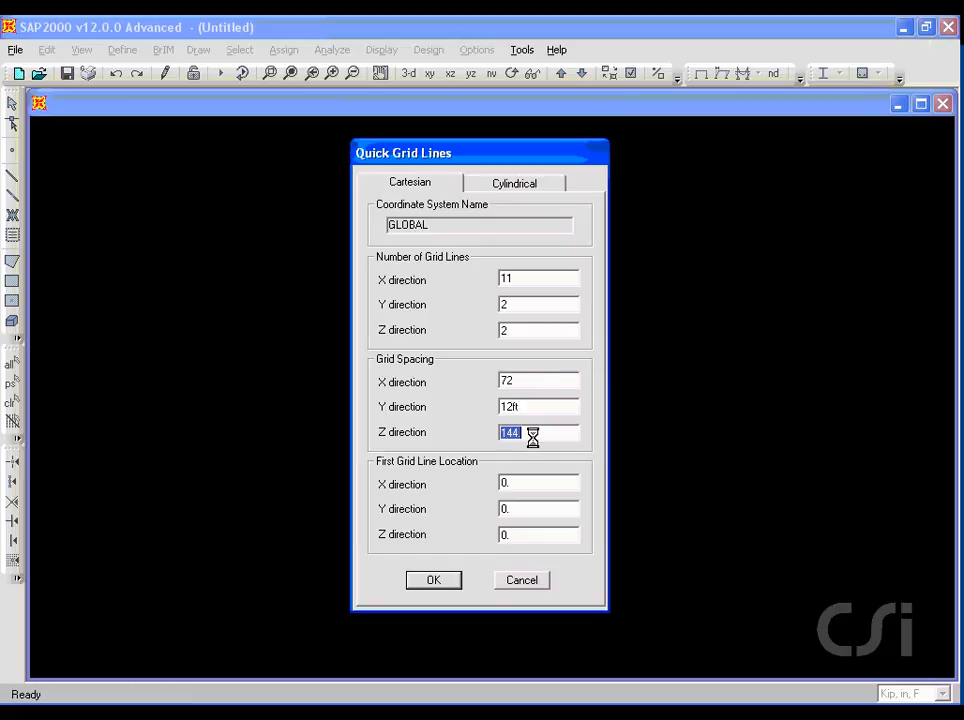
{"action": "type", "text": "12"}
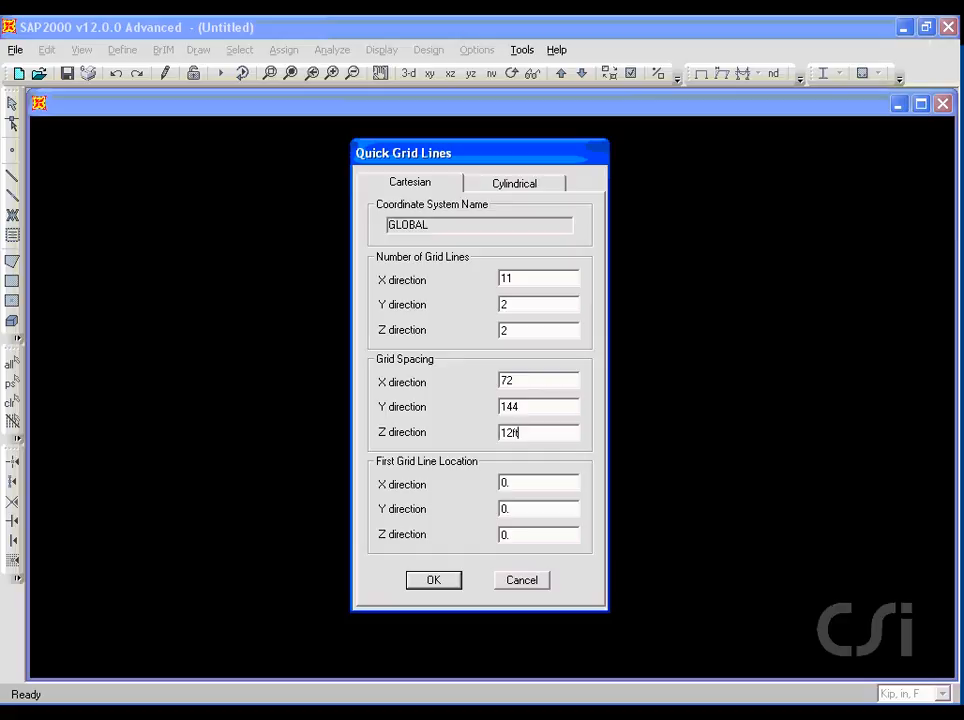
{"action": "type", "text": "ft"}
{"action": "double_click", "coordinate": [531, 435]}
{"action": "left_click", "coordinate": [433, 580]}
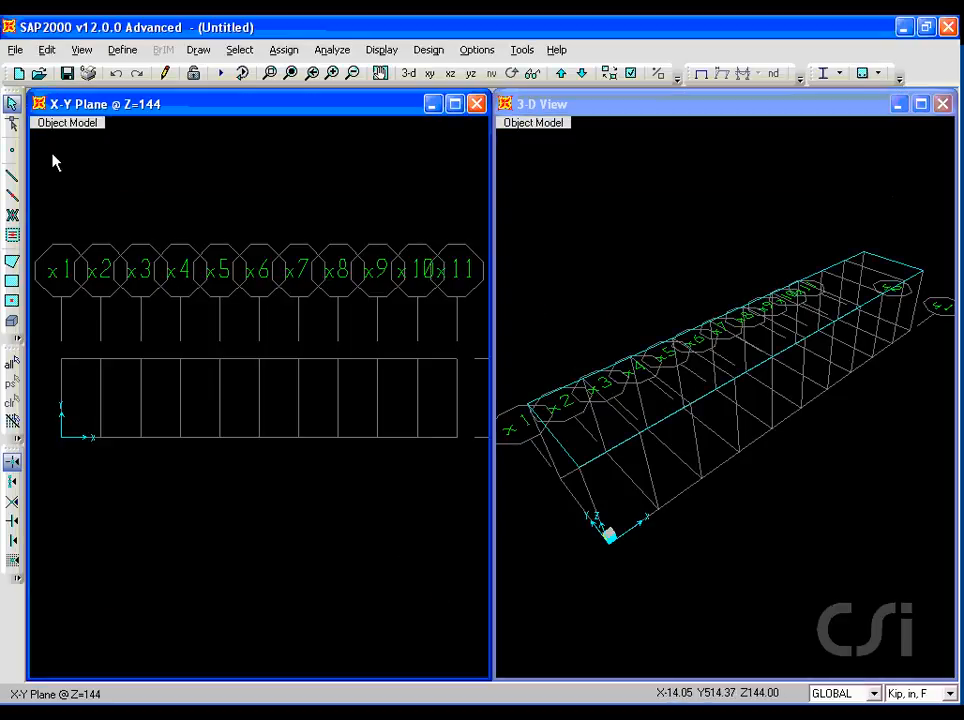
{"action": "key", "text": "ctrl+shift+d"}
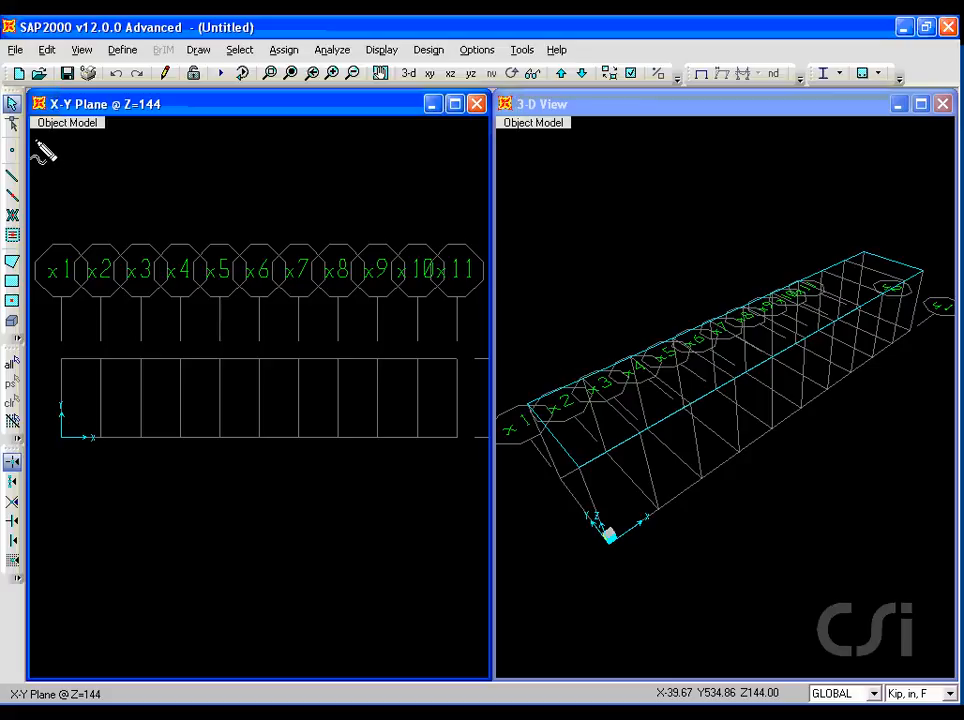
{"action": "left_click_drag", "start_coordinate": [33, 136], "coordinate": [108, 141]}
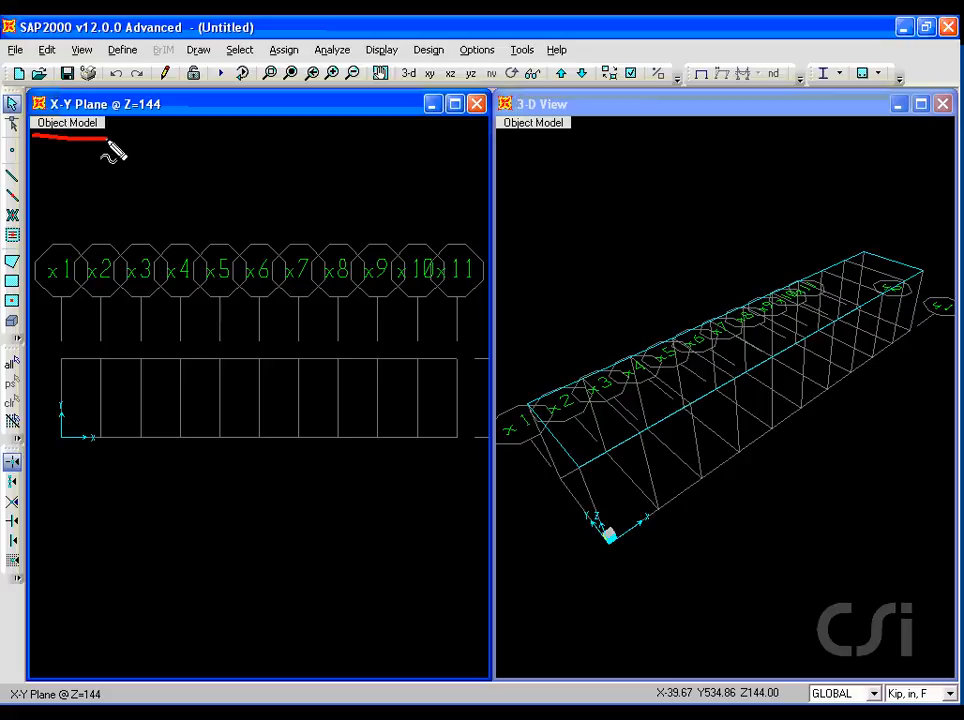
{"action": "key", "text": "Escape"}
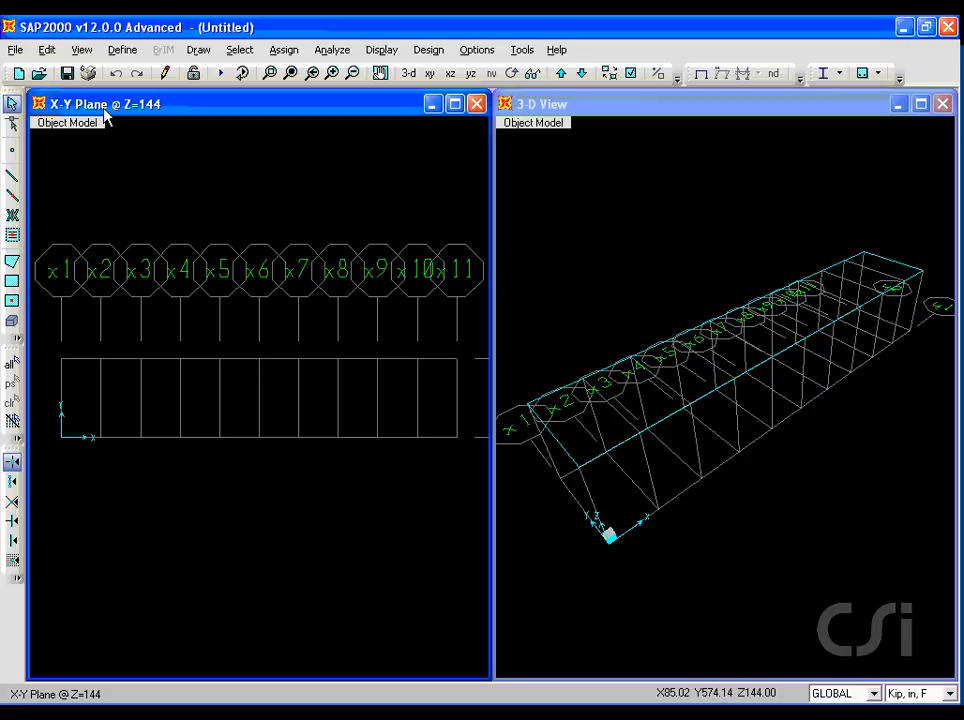
Set the bubble size of the GLOBAL grid system to 36.
{"action": "left_click", "coordinate": [118, 51]}
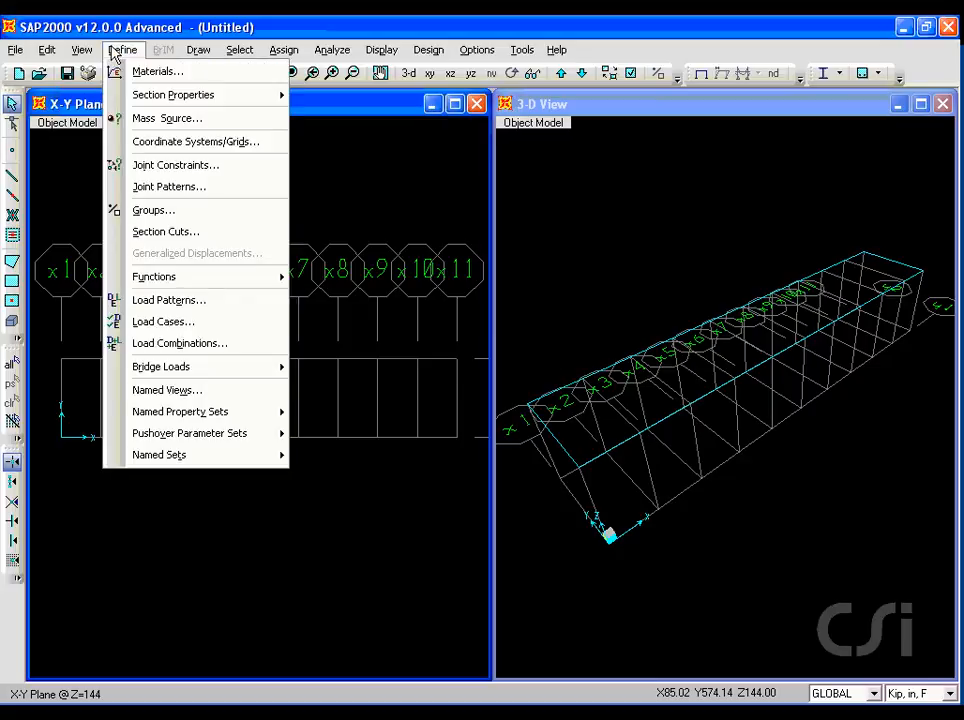
{"action": "left_click", "coordinate": [242, 143]}
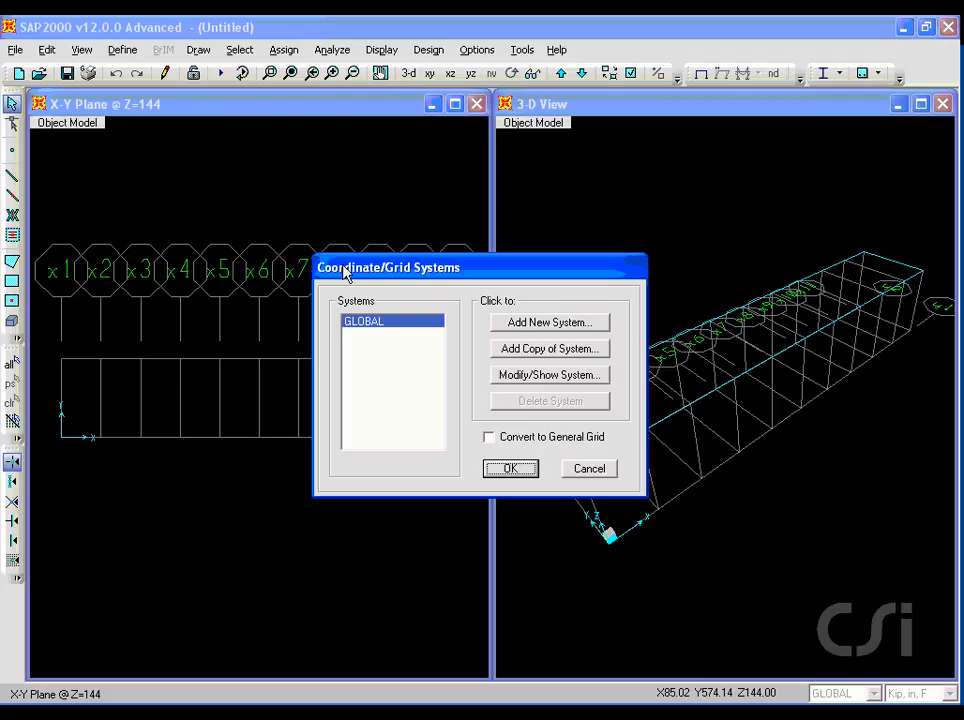
{"action": "left_click", "coordinate": [527, 376]}
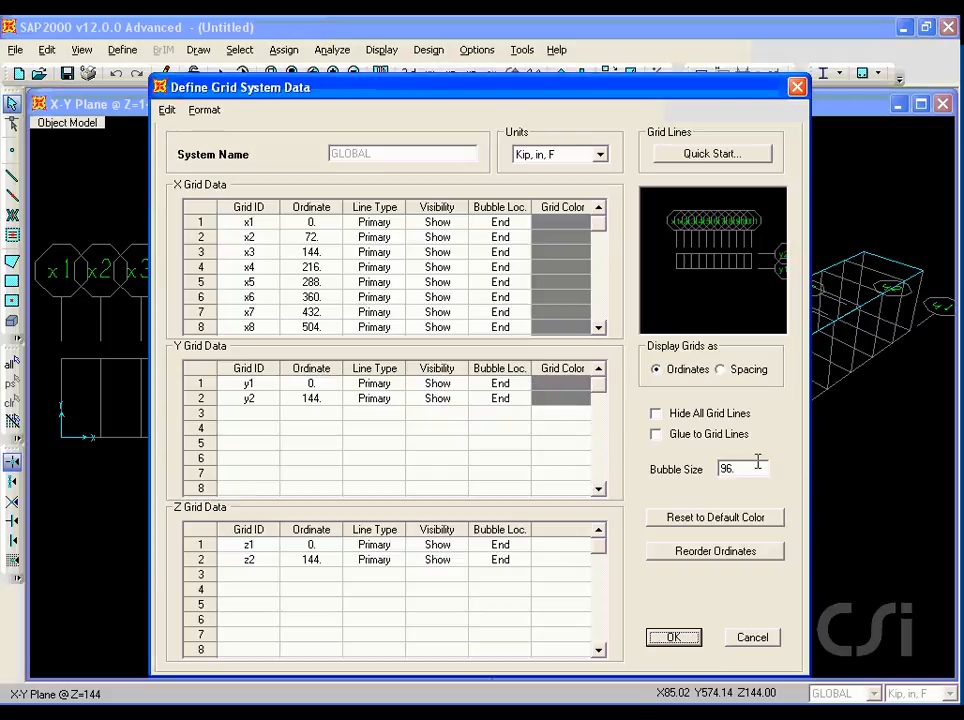
{"action": "double_click", "coordinate": [755, 465]}
{"action": "type", "text": "36"}
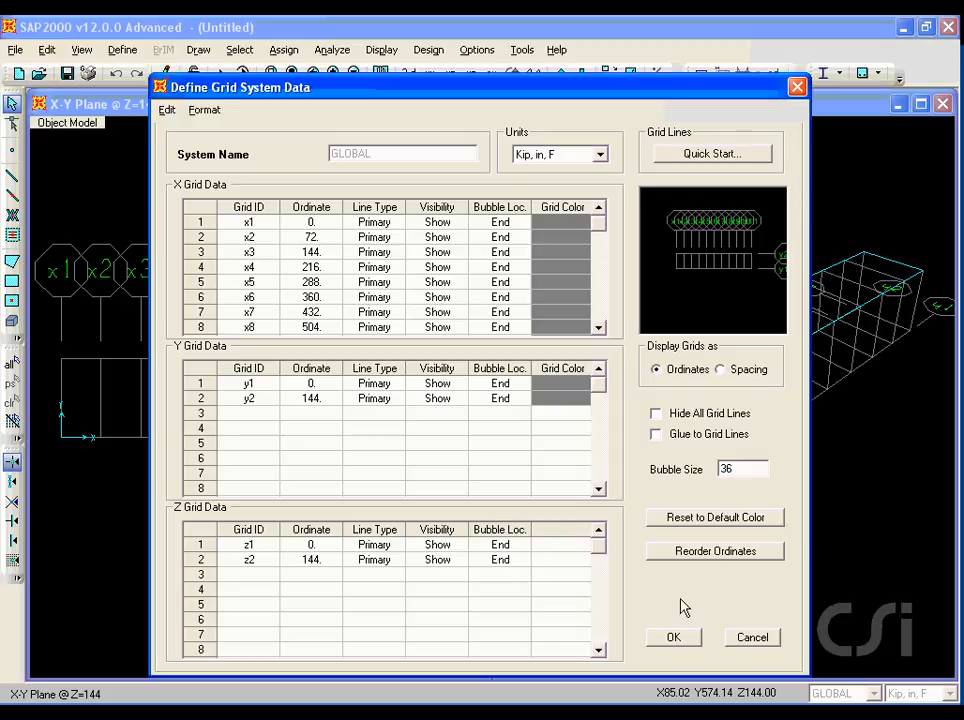
{"action": "left_click", "coordinate": [673, 637]}
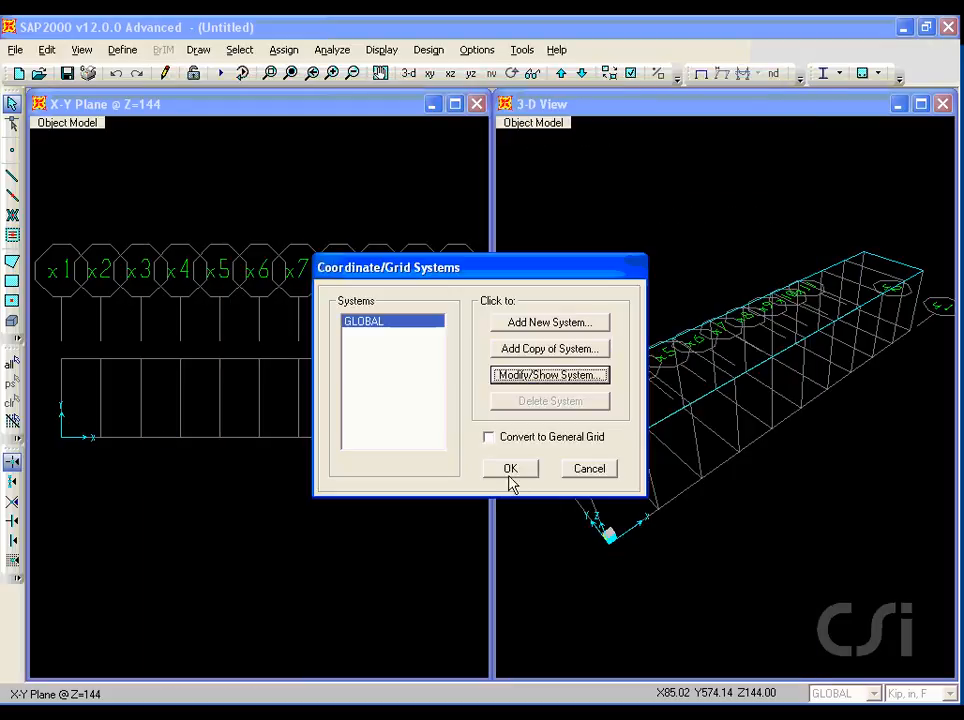
{"action": "left_click", "coordinate": [510, 470]}
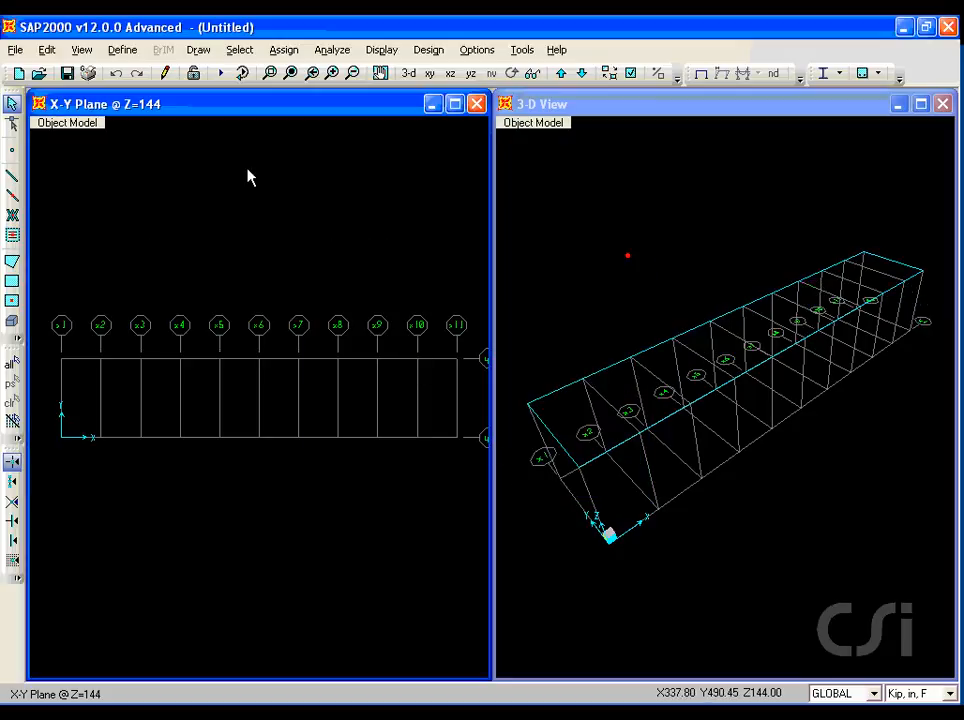
Add a quick steel material with the ASTM A36 specification.
{"action": "left_click", "coordinate": [124, 50]}
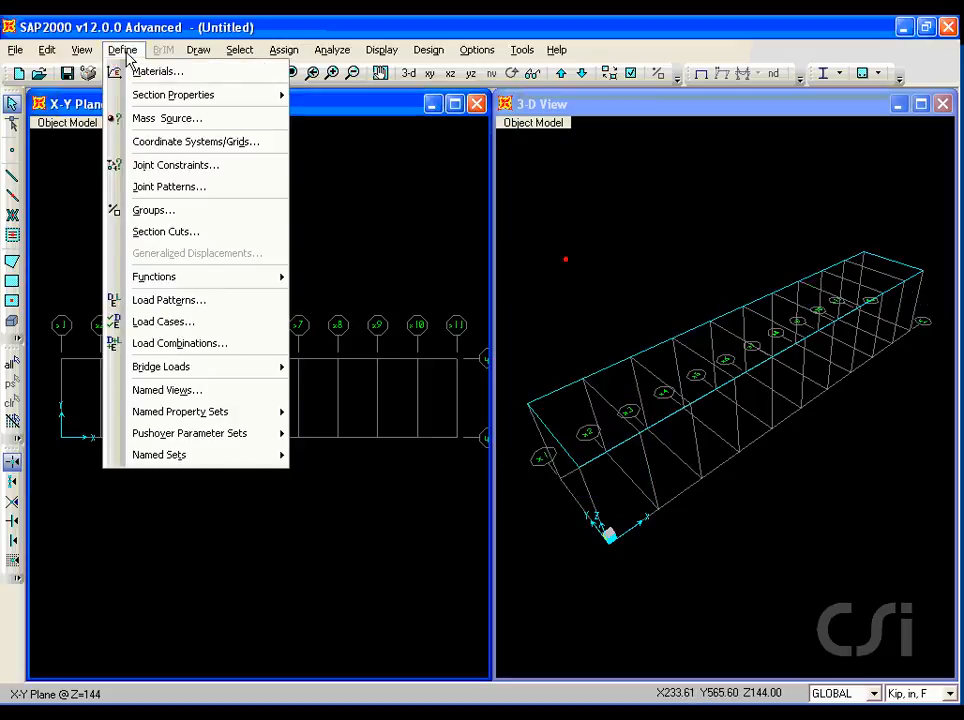
{"action": "left_click", "coordinate": [160, 72]}
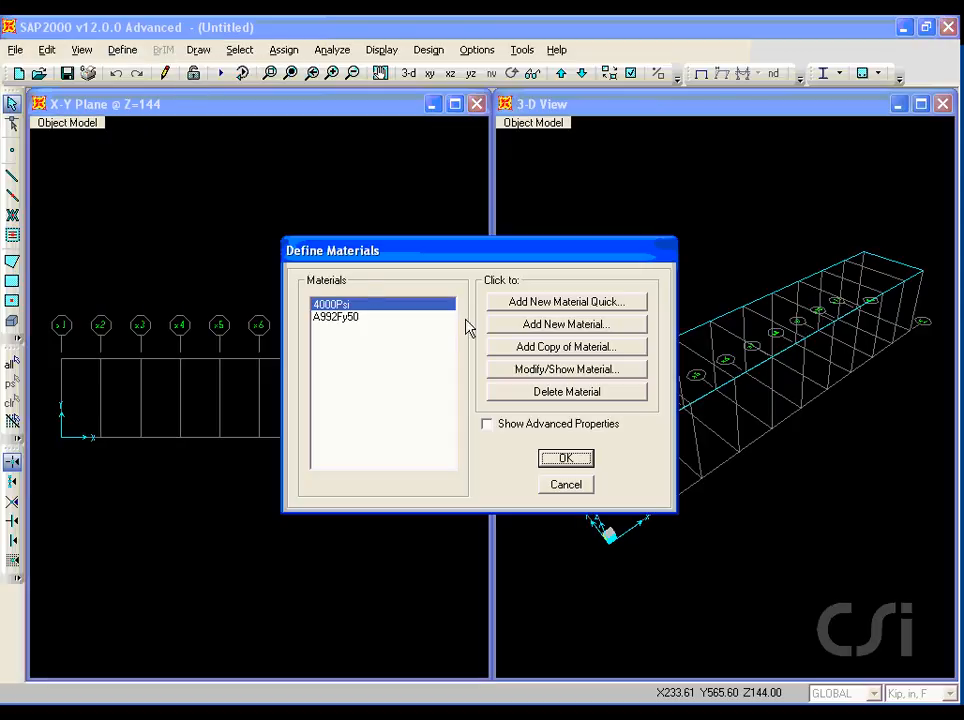
{"action": "key", "text": "ctrl+shift+d"}
{"action": "mouse_move", "coordinate": [486, 309]}
{"action": "left_mouse_down"}
{"action": "mouse_move", "coordinate": [610, 305]}
{"action": "mouse_move", "coordinate": [639, 327]}
{"action": "left_mouse_up"}
{"action": "key", "text": "Escape"}
{"action": "left_click", "coordinate": [606, 303]}
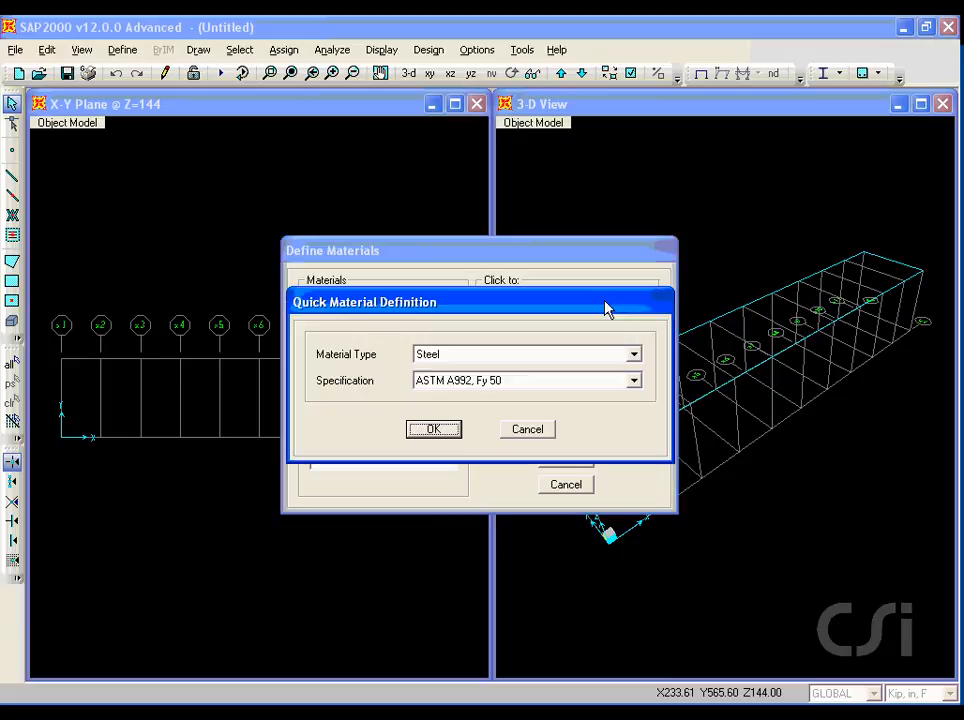
{"action": "key", "text": "ctrl+shift+d"}
{"action": "left_click_drag", "start_coordinate": [405, 367], "coordinate": [440, 369]}
{"action": "key", "text": "Escape"}
{"action": "left_click", "coordinate": [634, 381]}
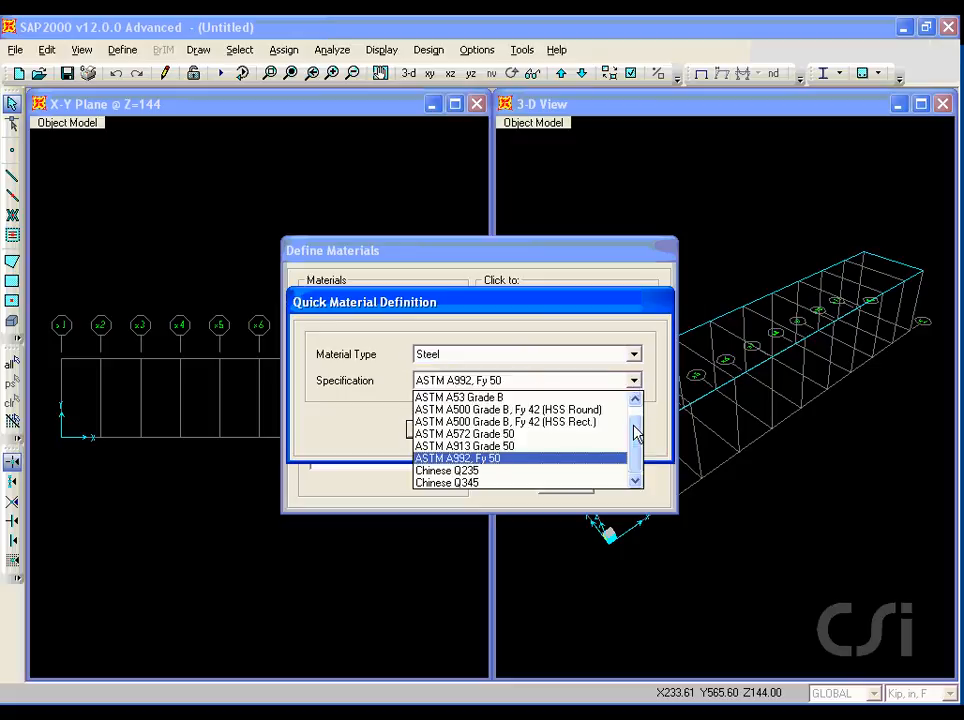
{"action": "left_click_drag", "start_coordinate": [636, 428], "coordinate": [637, 400]}
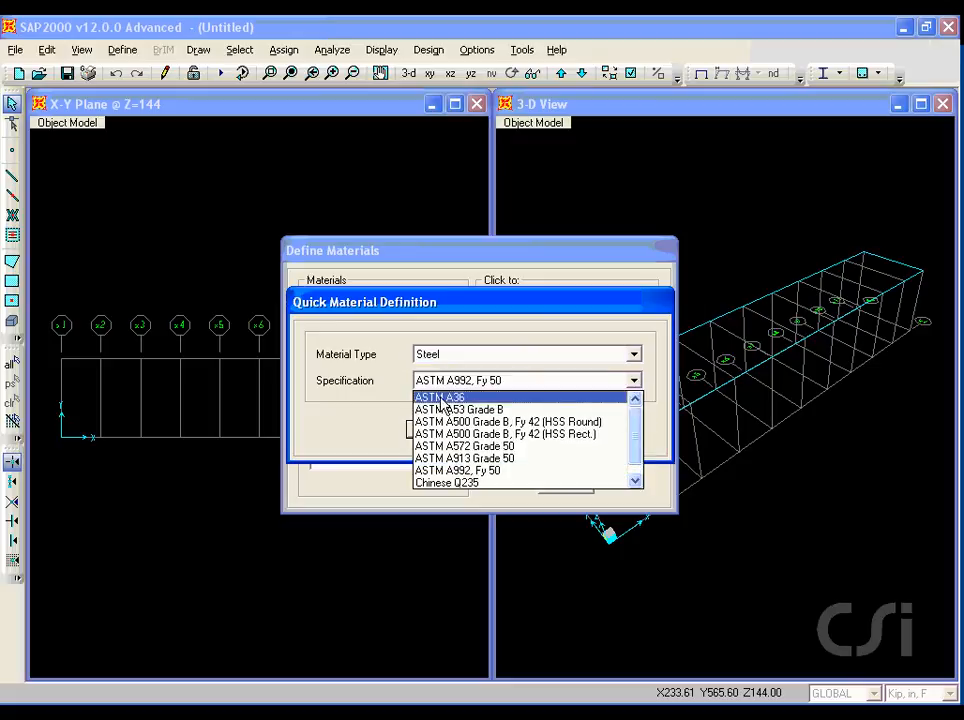
{"action": "left_click", "coordinate": [469, 399]}
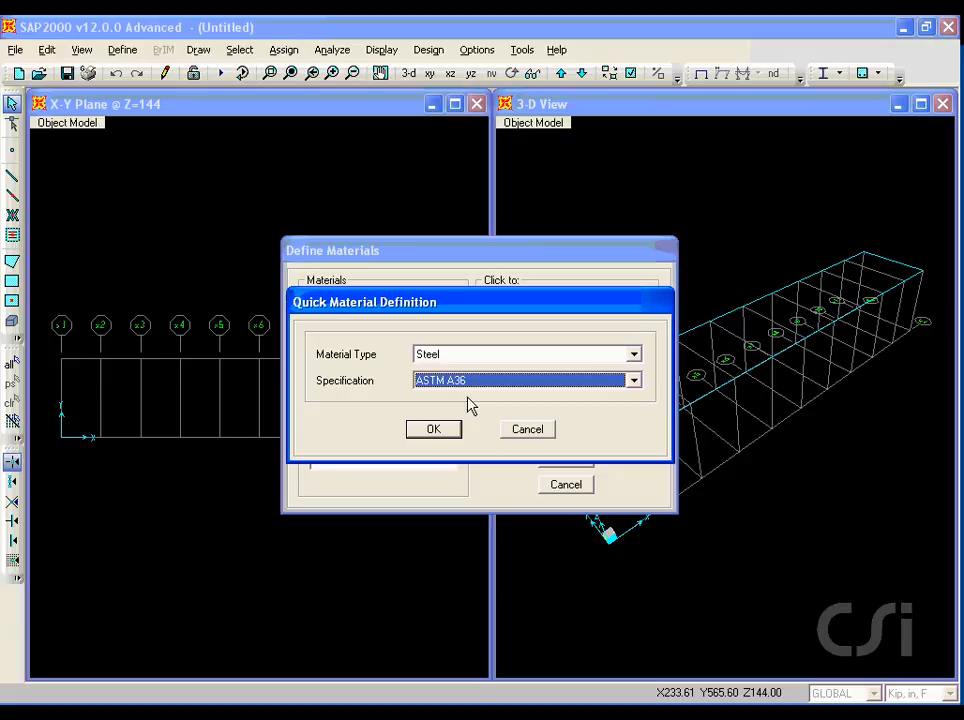
{"action": "left_click", "coordinate": [436, 429]}
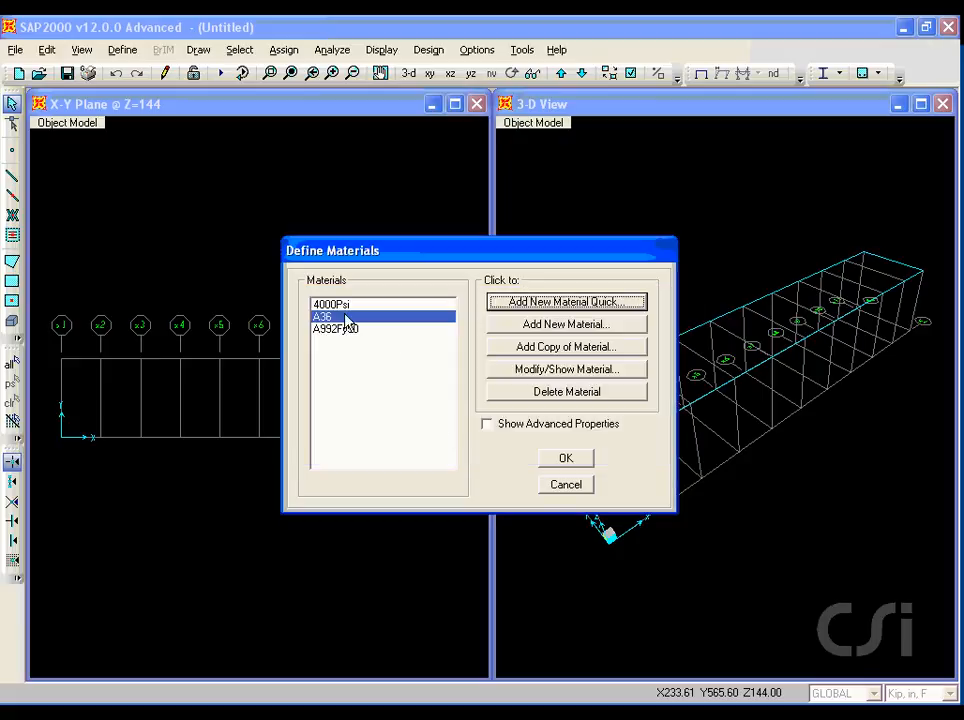
{"action": "left_click", "coordinate": [564, 459]}
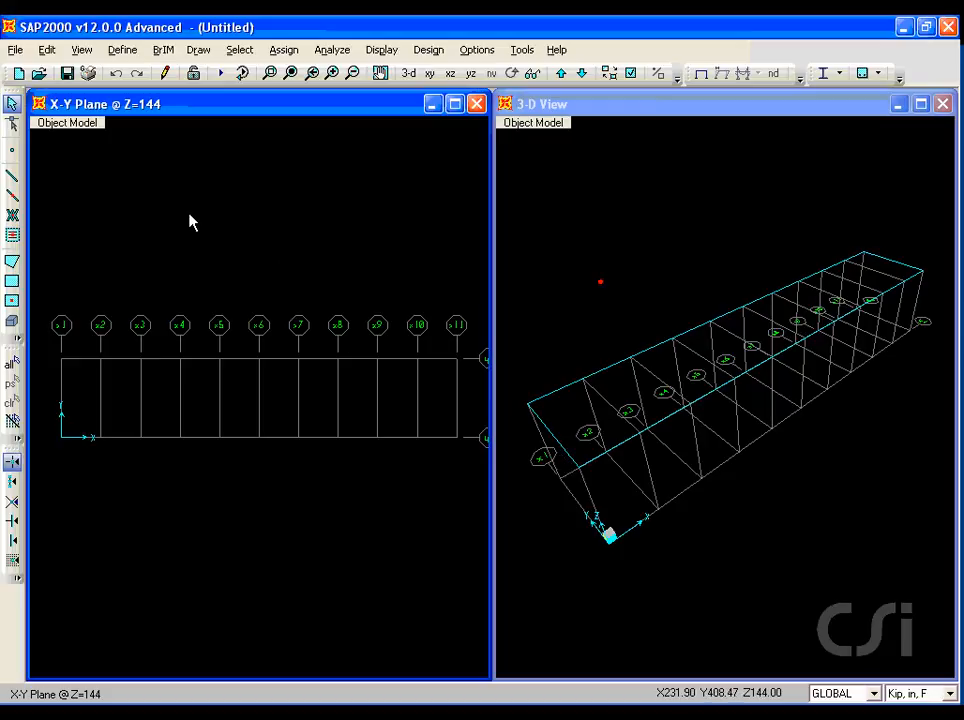
Start importing a steel double angle frame section from the SECTIONS8.PRO property file.
{"action": "mouse_move", "coordinate": [120, 95]}
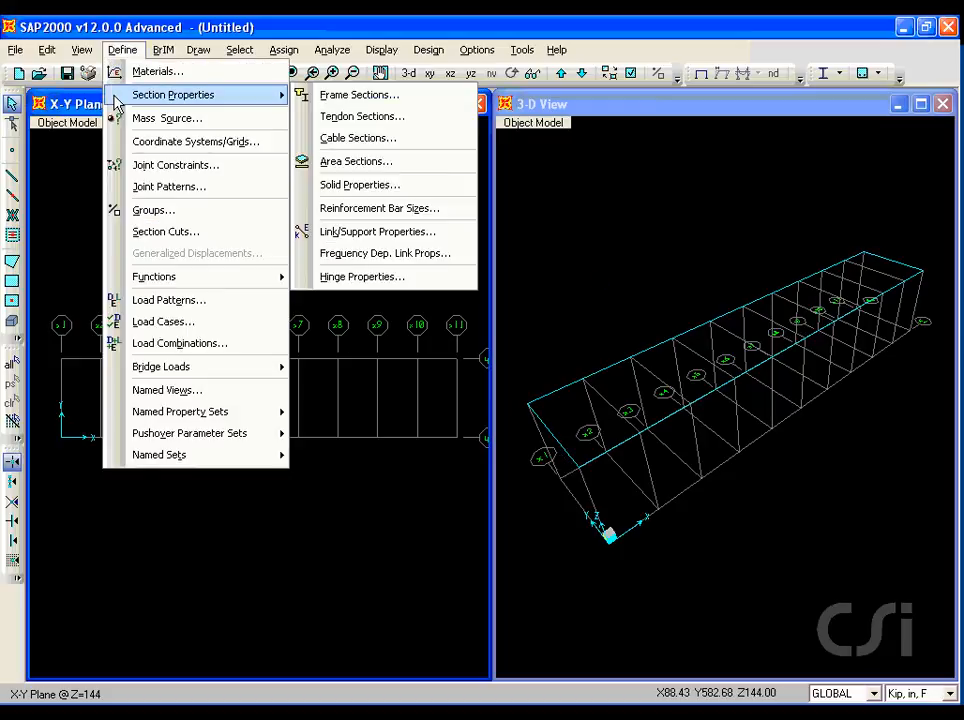
{"action": "left_click", "coordinate": [363, 98]}
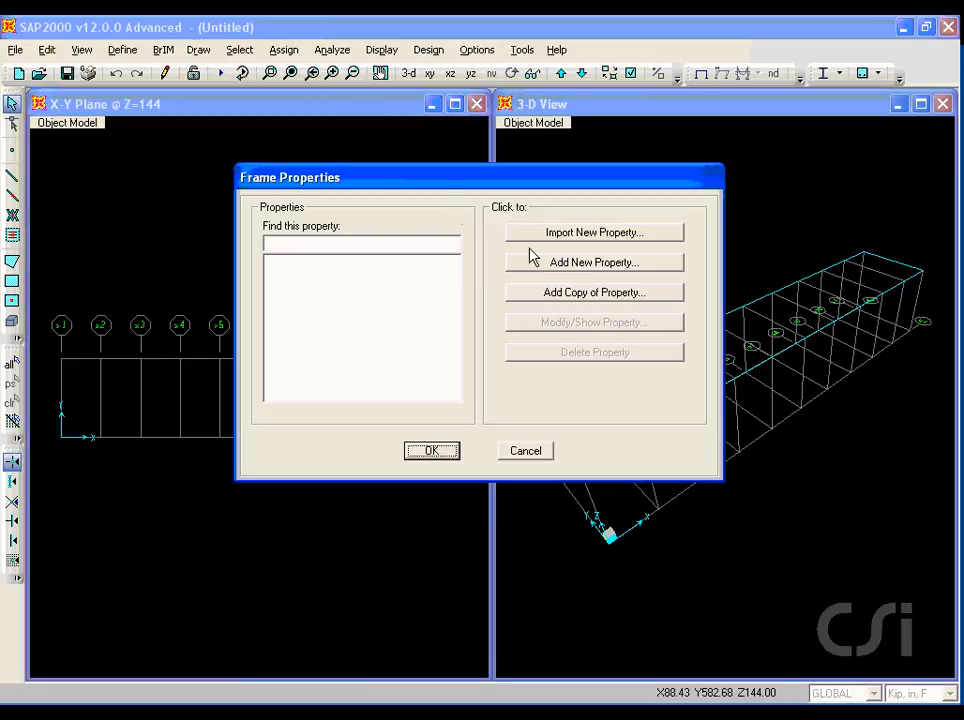
{"action": "left_click_drag", "start_coordinate": [548, 247], "coordinate": [645, 249]}
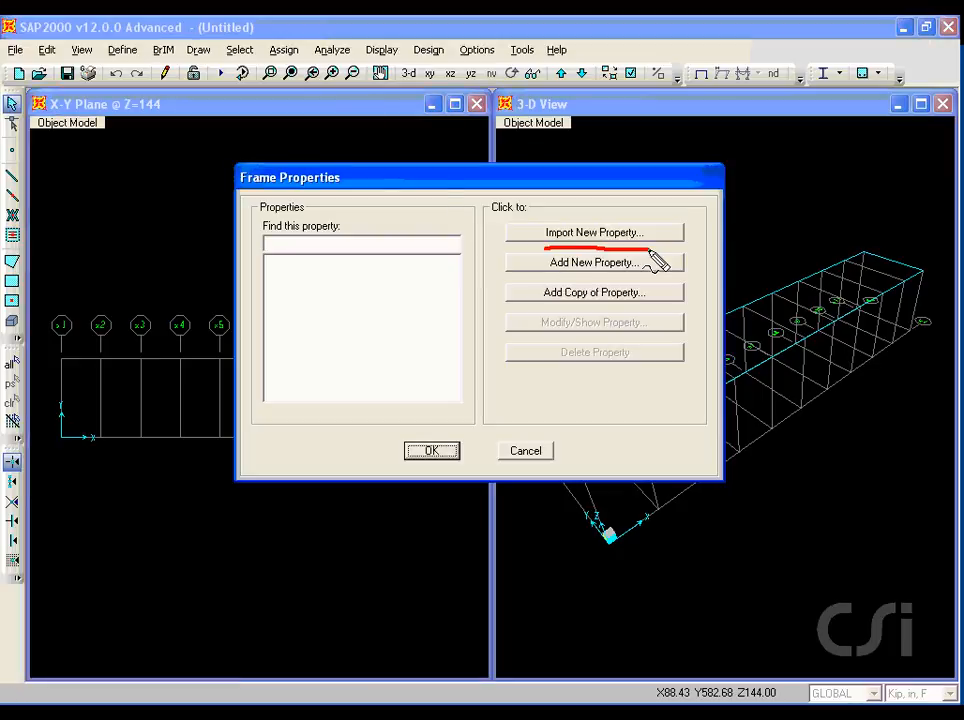
{"action": "left_click", "coordinate": [624, 236]}
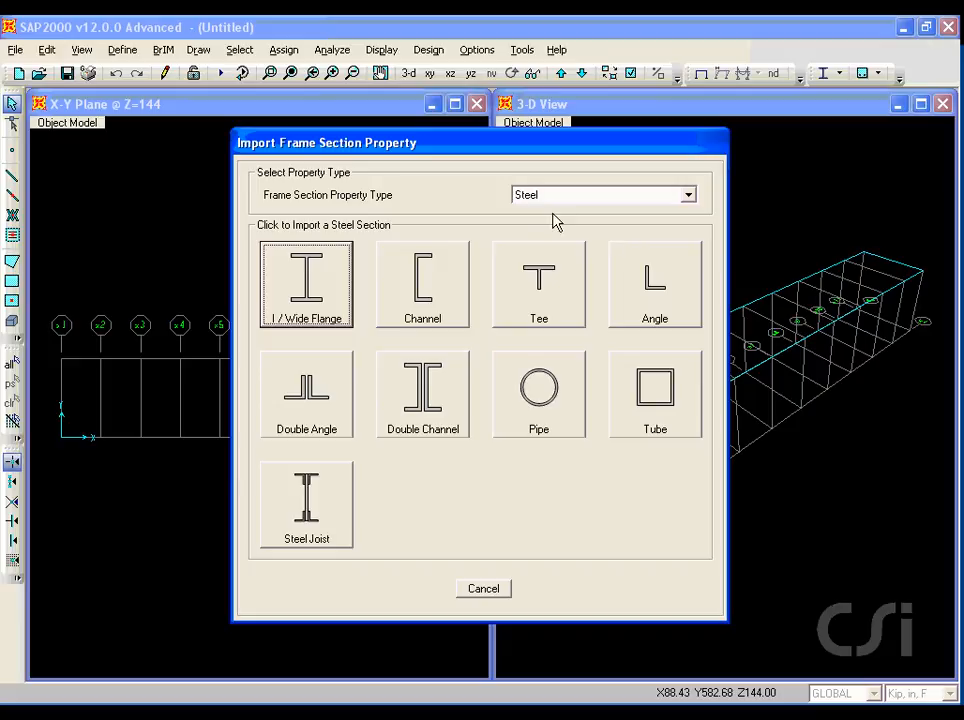
{"action": "left_click_drag", "start_coordinate": [512, 206], "coordinate": [550, 206]}
{"action": "left_click_drag", "start_coordinate": [276, 441], "coordinate": [306, 442]}
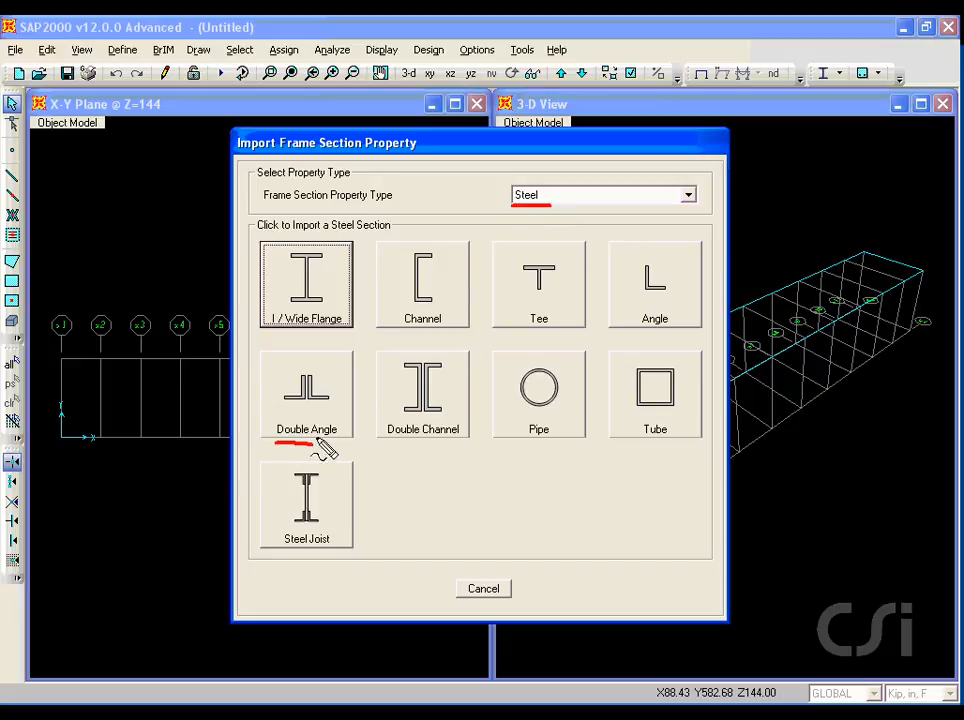
{"action": "left_click", "coordinate": [326, 424]}
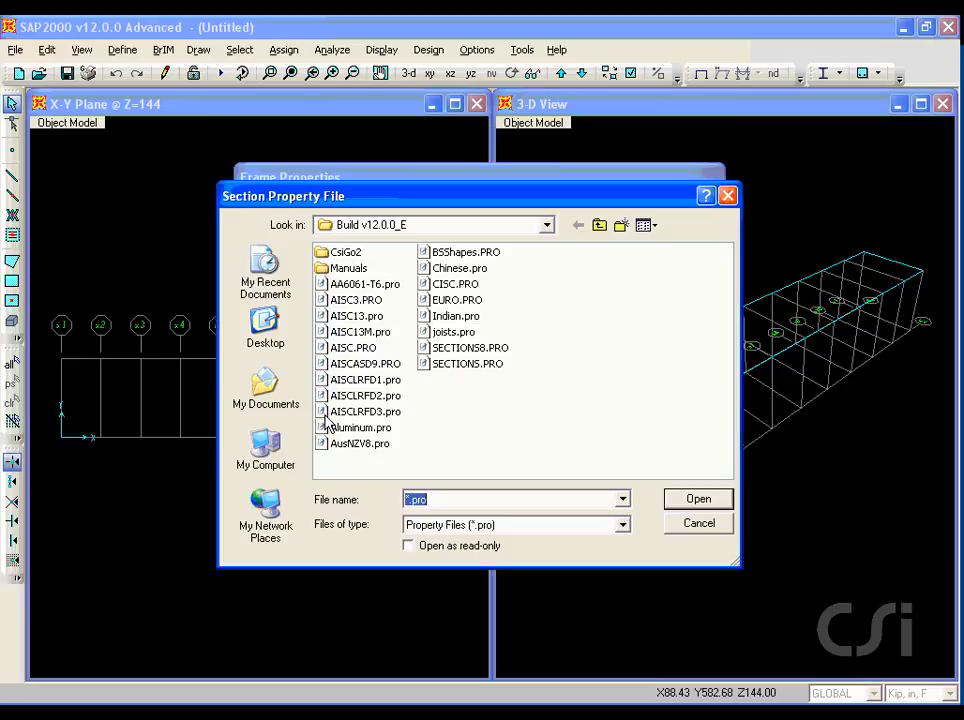
{"action": "left_click", "coordinate": [442, 349]}
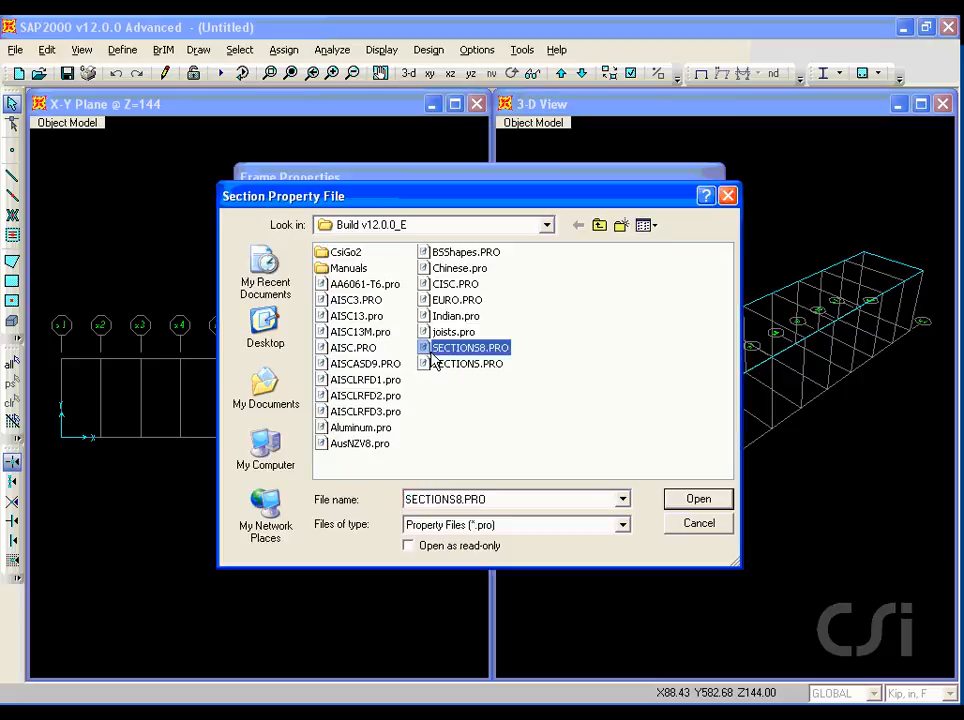
{"action": "left_click", "coordinate": [702, 502]}
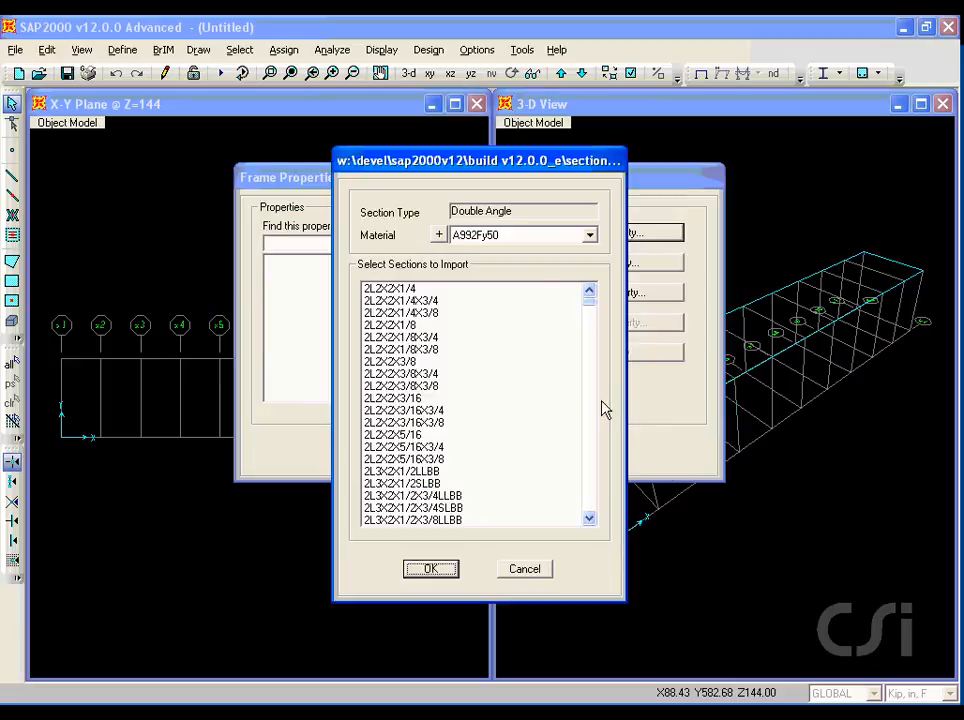
Import the double angle sections 2L4X4X1/2 through 2L4X4X7/16X3/8 with A36 material.
{"action": "left_click", "coordinate": [533, 240]}
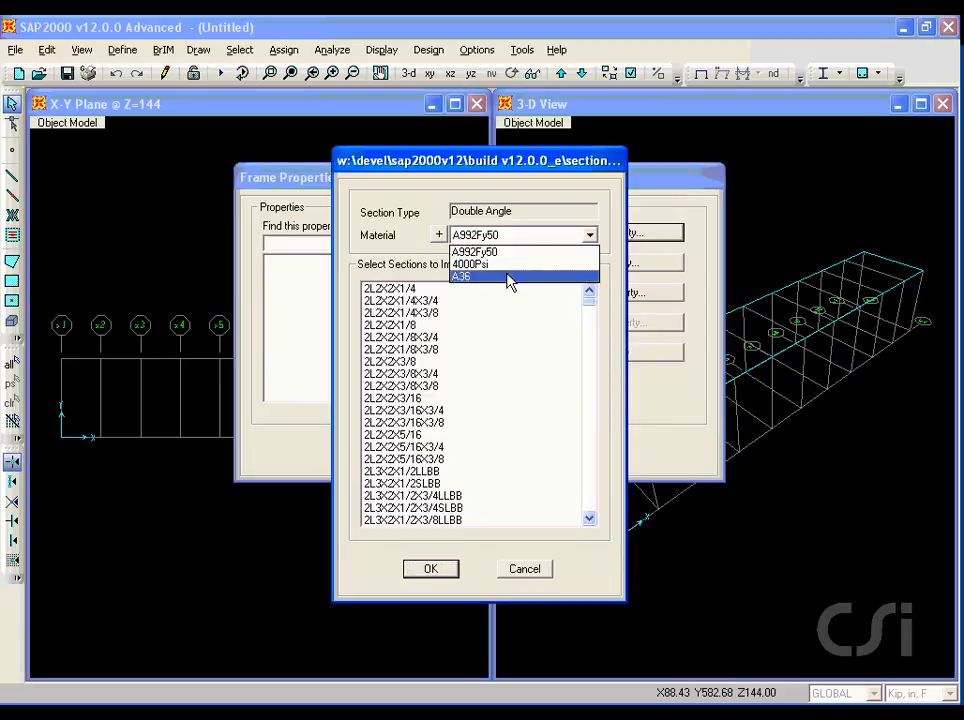
{"action": "left_click", "coordinate": [470, 277]}
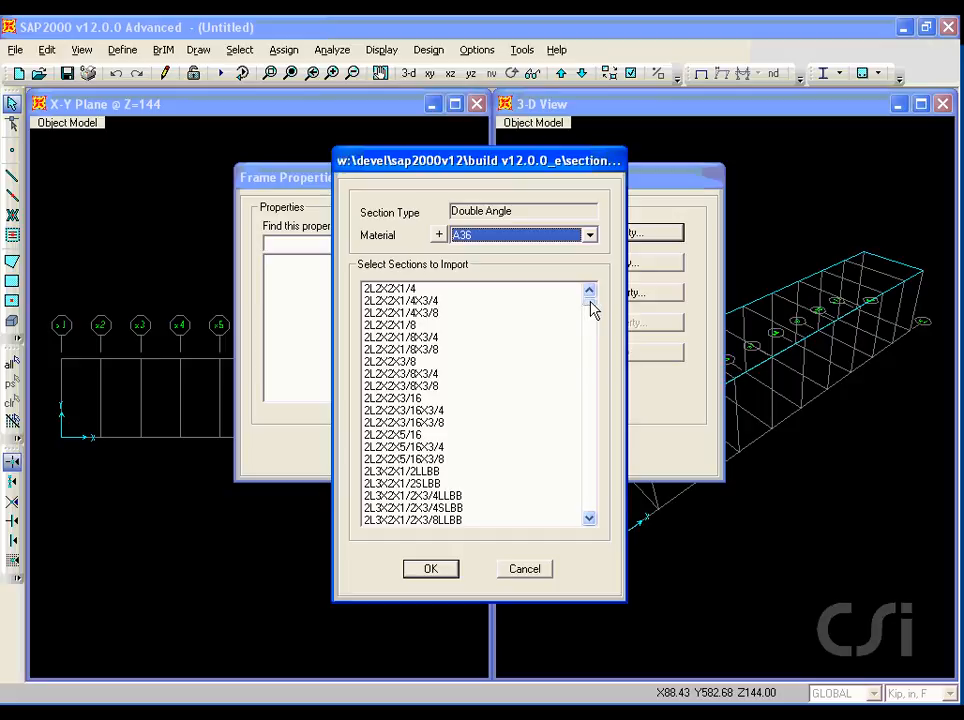
{"action": "left_click_drag", "start_coordinate": [593, 310], "coordinate": [594, 350]}
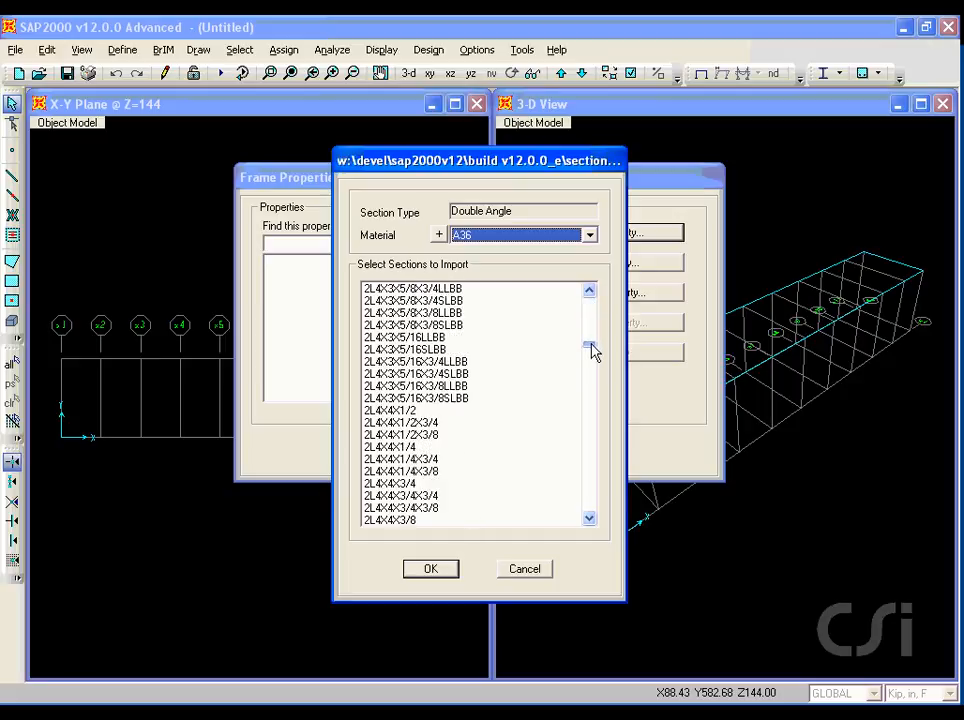
{"action": "left_click", "coordinate": [400, 410]}
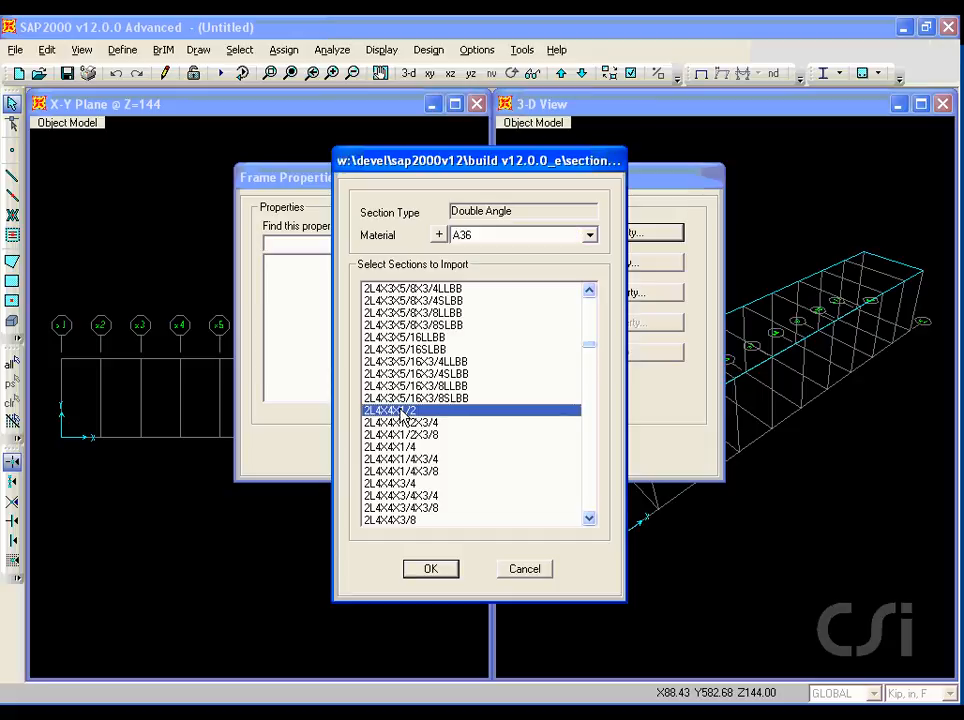
{"action": "left_click", "coordinate": [589, 518]}
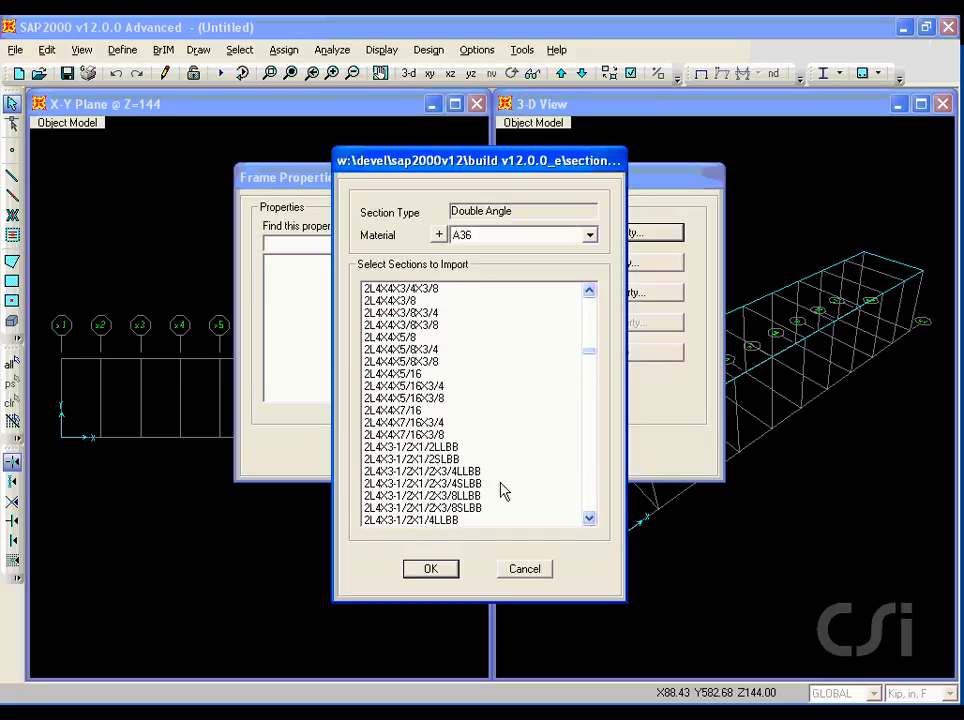
{"action": "left_click", "coordinate": [415, 435], "text": "shift"}
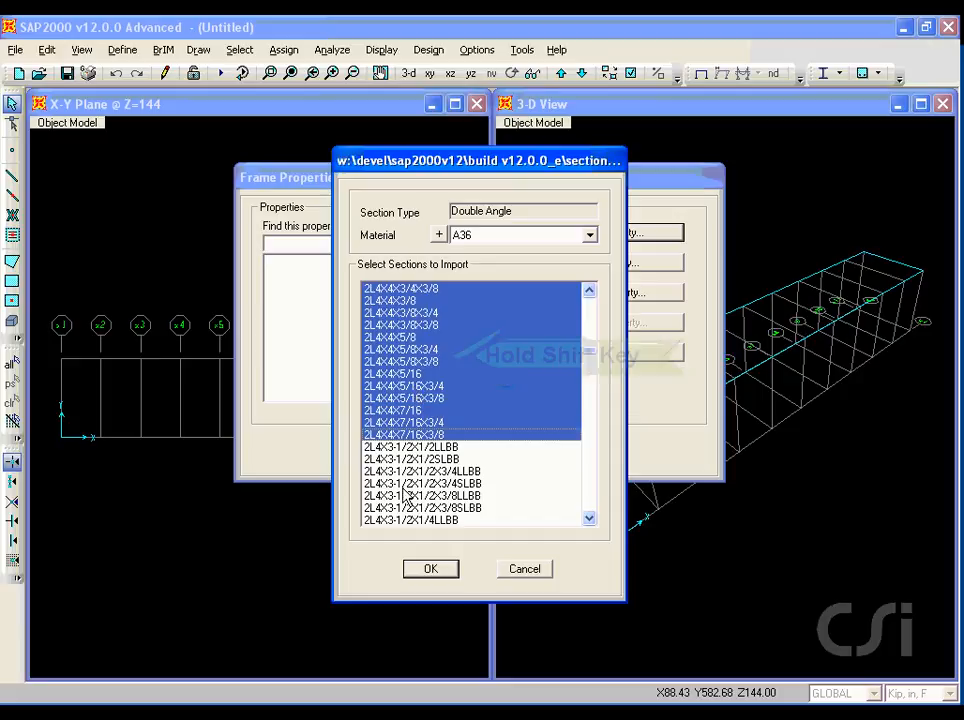
{"action": "left_click", "coordinate": [434, 569]}
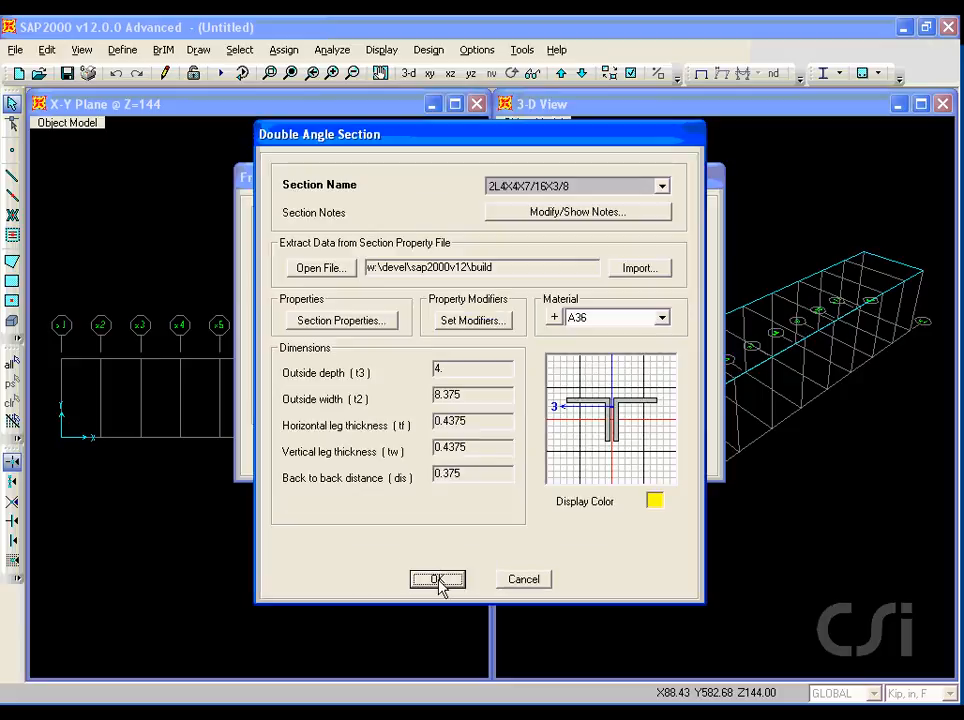
{"action": "left_click", "coordinate": [437, 578]}
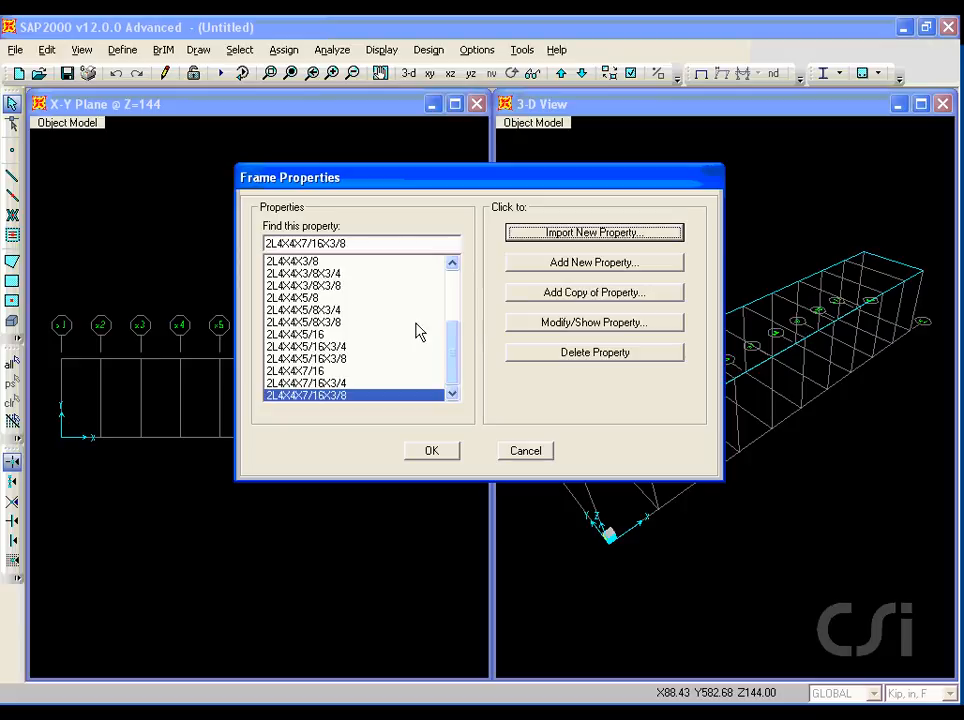
Add a new steel auto select list frame section named TRUSS.
{"action": "left_click_drag", "start_coordinate": [549, 274], "coordinate": [621, 274]}
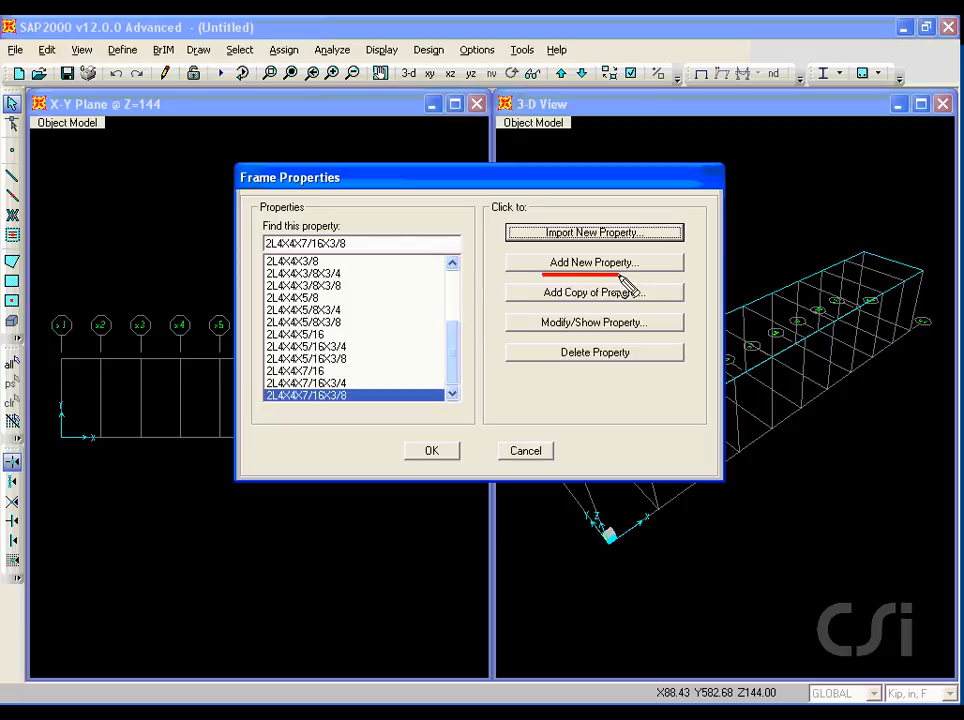
{"action": "key", "text": "Escape"}
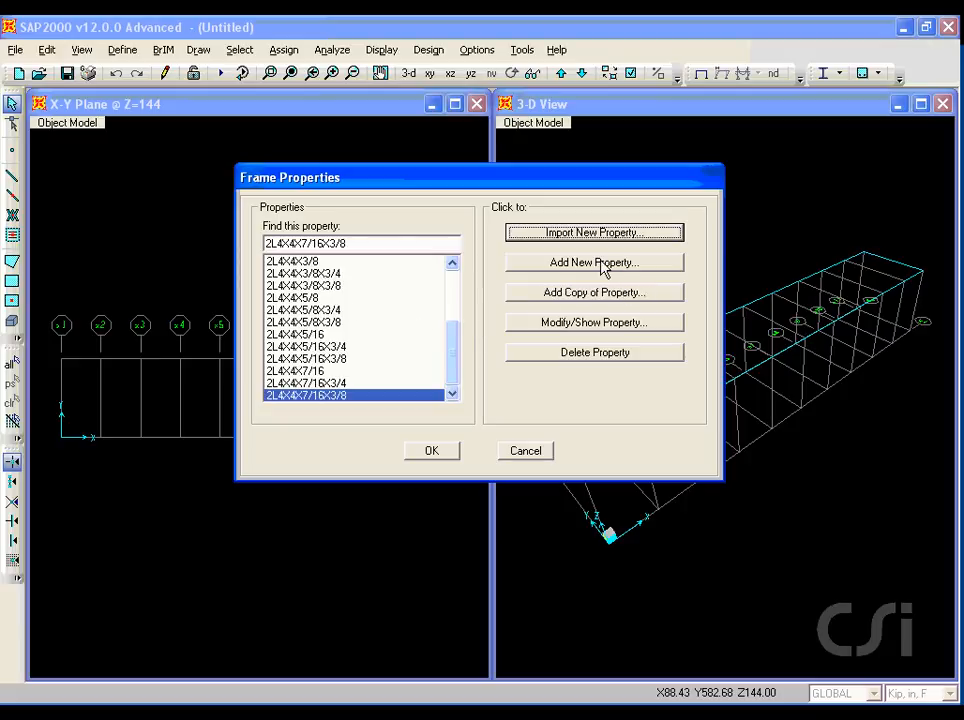
{"action": "left_click", "coordinate": [600, 263]}
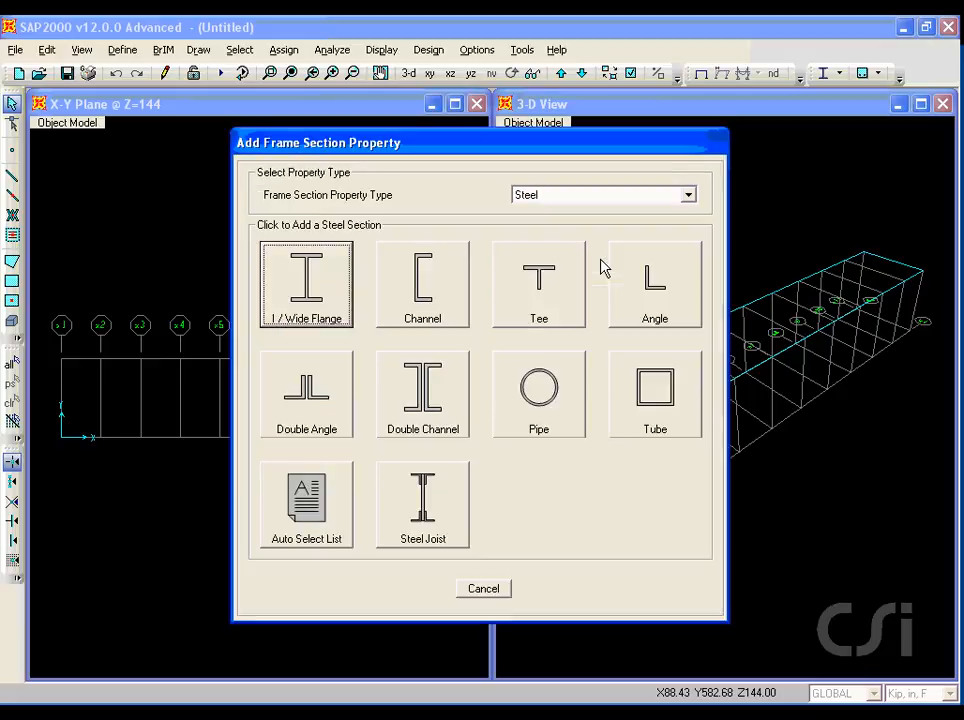
{"action": "key", "text": "ctrl+2"}
{"action": "left_click_drag", "start_coordinate": [265, 555], "coordinate": [342, 557]}
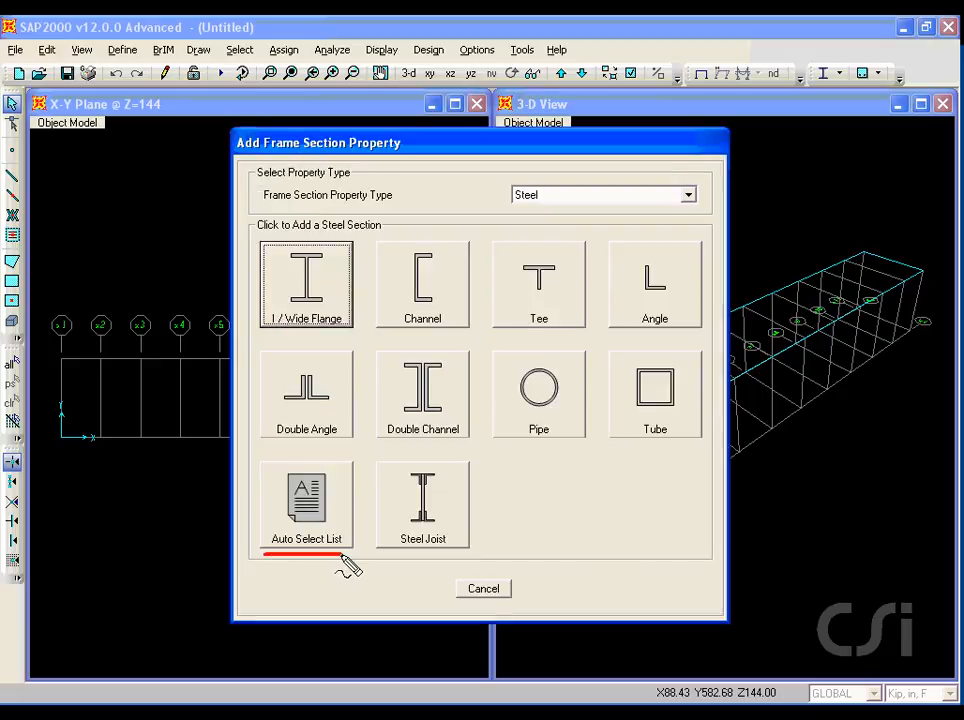
{"action": "key", "text": "Escape"}
{"action": "left_click", "coordinate": [298, 502]}
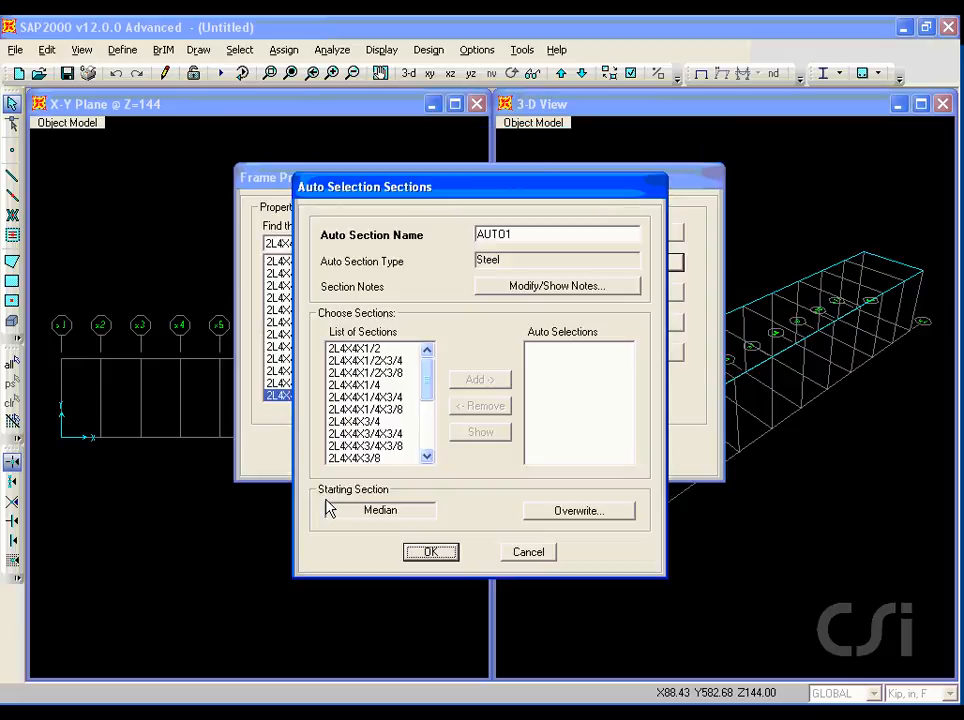
{"action": "double_click", "coordinate": [510, 233]}
{"action": "type", "text": "TRUSS"}
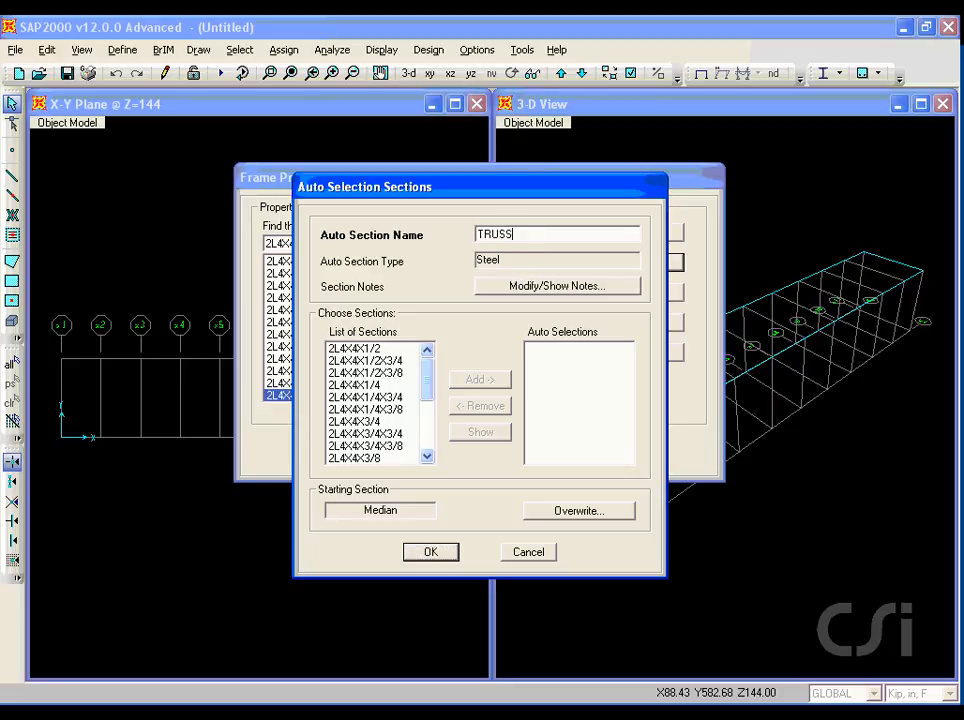
Add sections 2L4X4X1/2 through 2L4X4X7/16X3/8 to the TRUSS auto selection list and close the frame properties.
{"action": "left_click", "coordinate": [358, 349]}
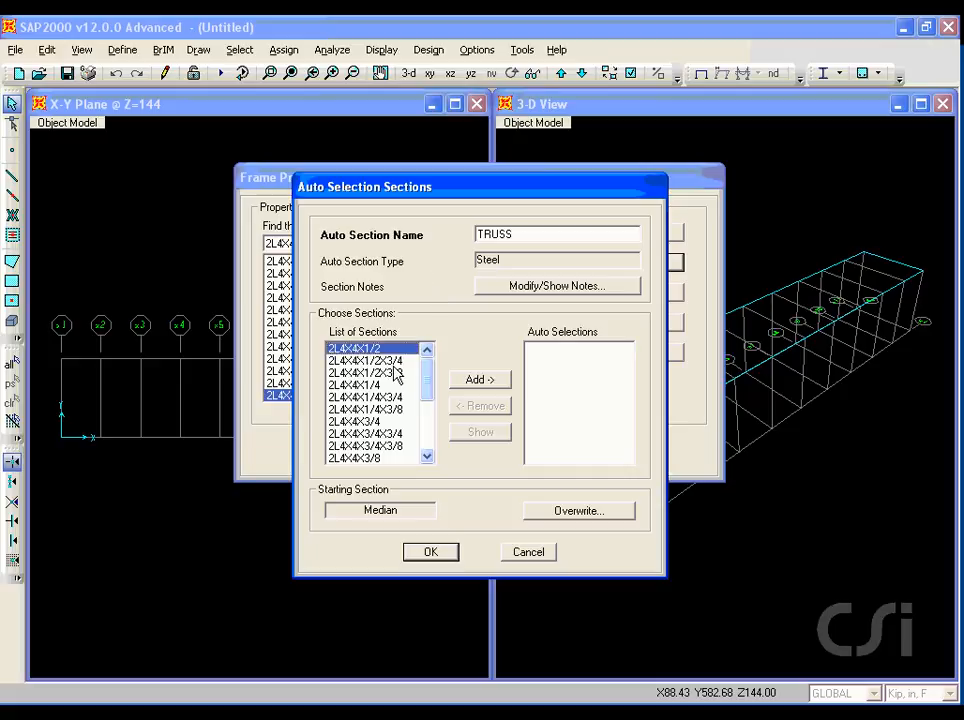
{"action": "left_click_drag", "start_coordinate": [428, 381], "coordinate": [426, 448]}
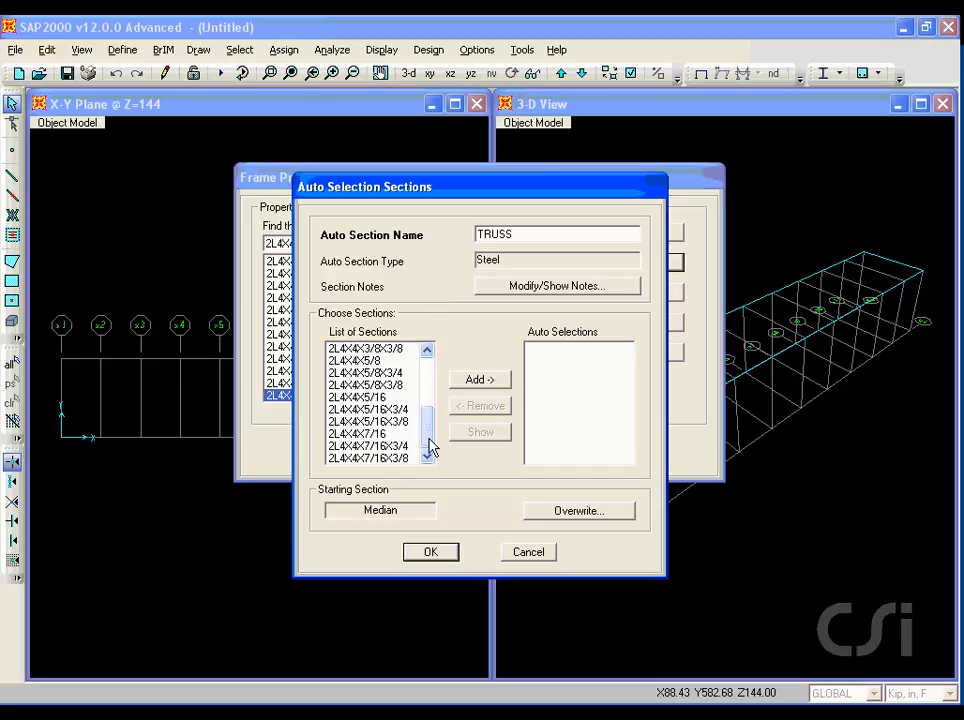
{"action": "left_click", "coordinate": [383, 458], "text": "shift"}
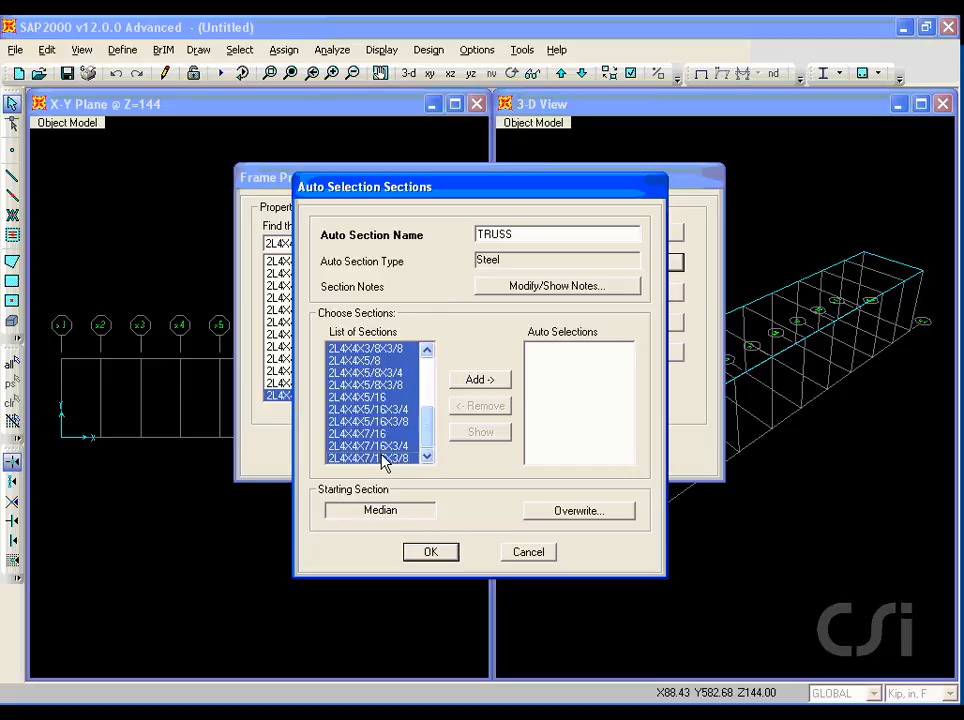
{"action": "left_click", "coordinate": [467, 380]}
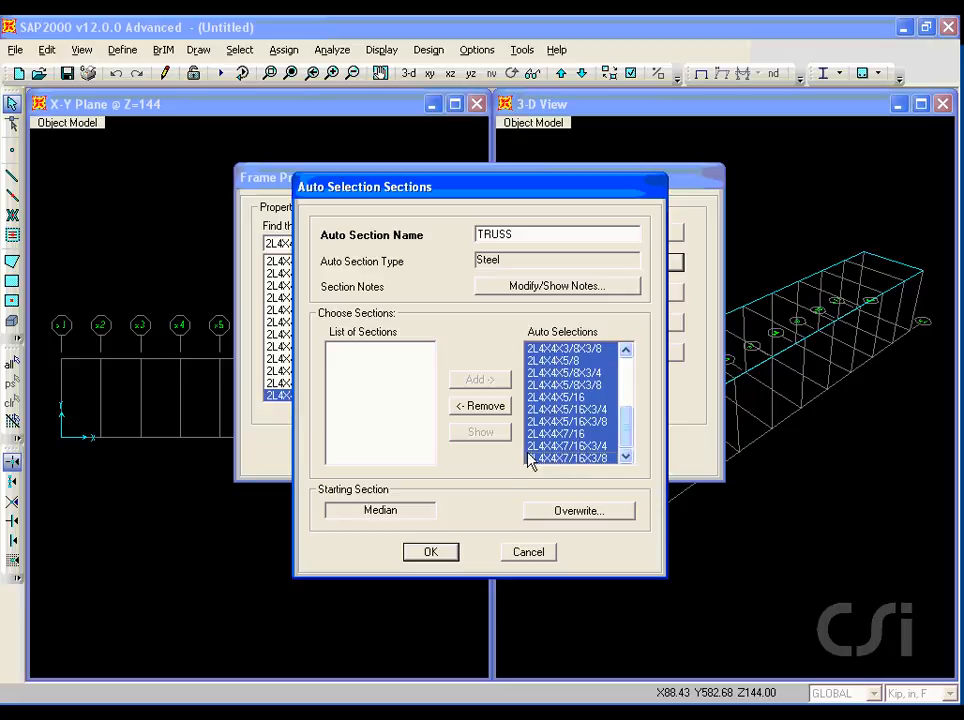
{"action": "left_click_drag", "start_coordinate": [354, 520], "coordinate": [398, 519]}
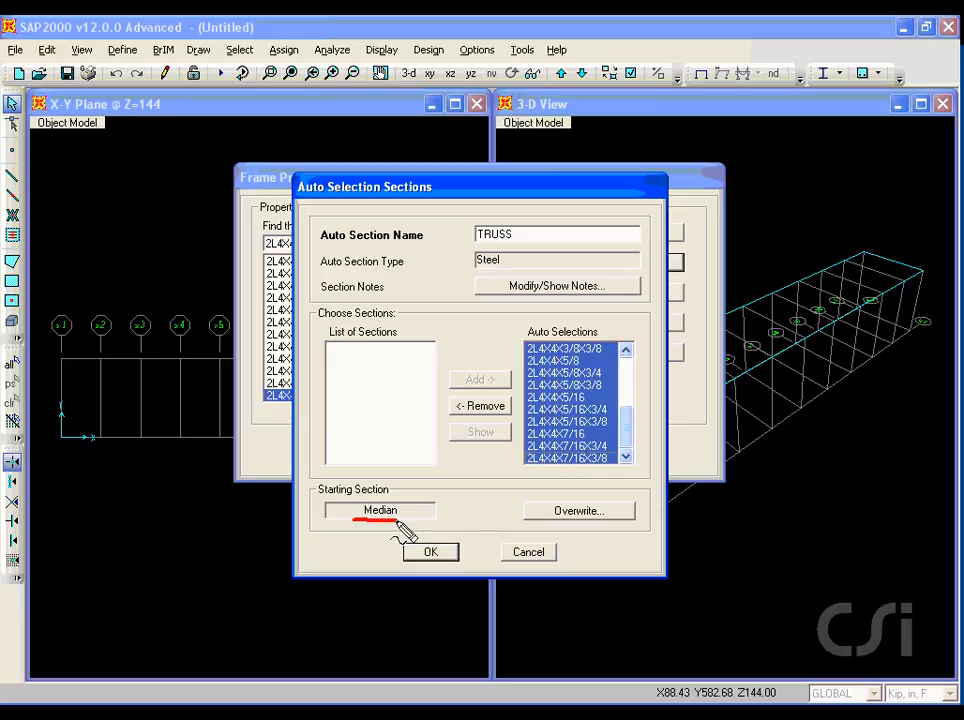
{"action": "left_click", "coordinate": [431, 556]}
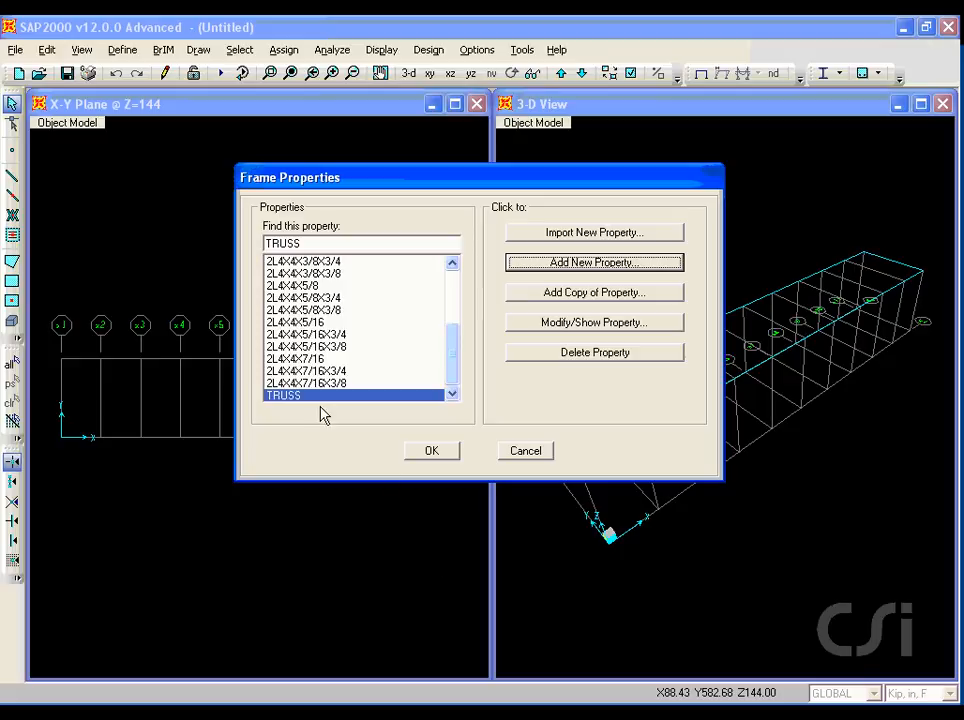
{"action": "left_click", "coordinate": [433, 451]}
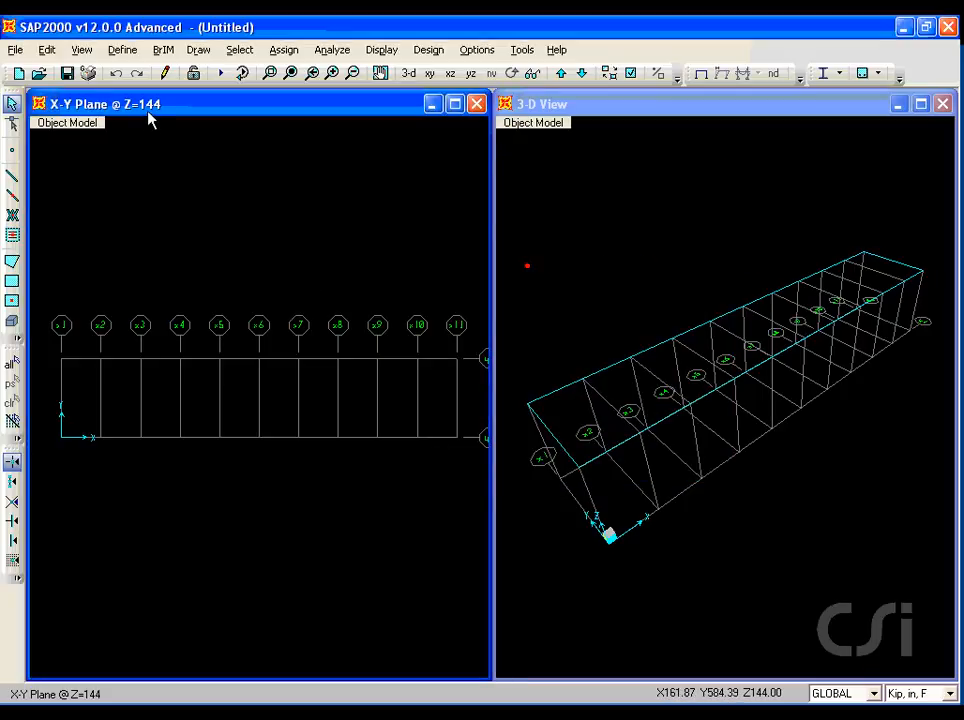
Start the Draw Frame command in the X-Y plane at Z=0 with the TRUSS section.
{"action": "left_click", "coordinate": [581, 74]}
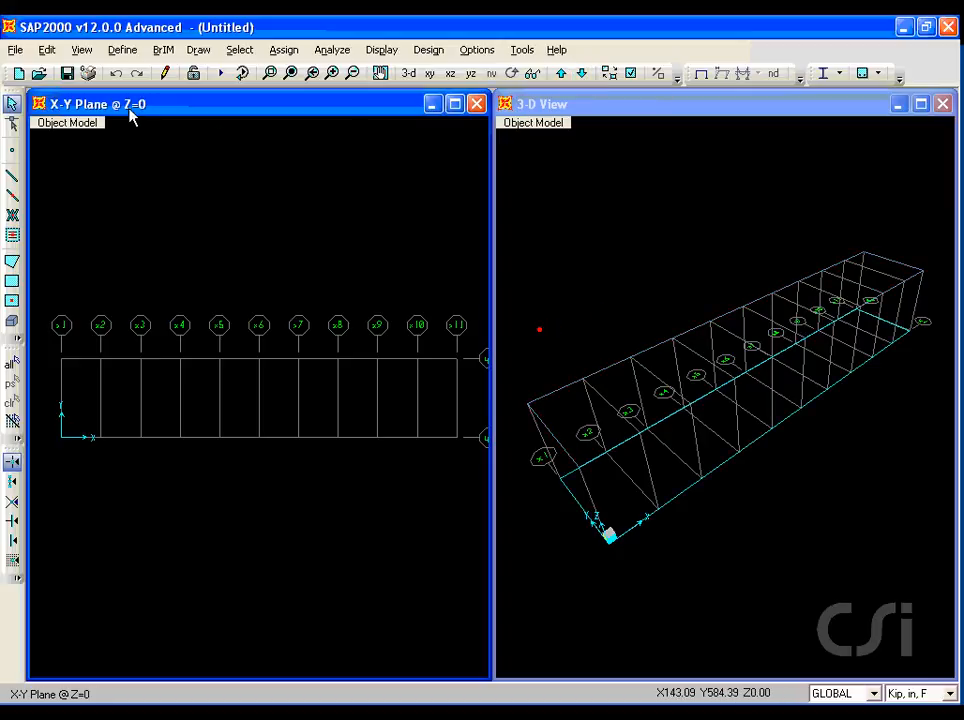
{"action": "key", "text": "ctrl+shift+d"}
{"action": "left_click_drag", "start_coordinate": [112, 110], "coordinate": [154, 110]}
{"action": "key", "text": "Escape"}
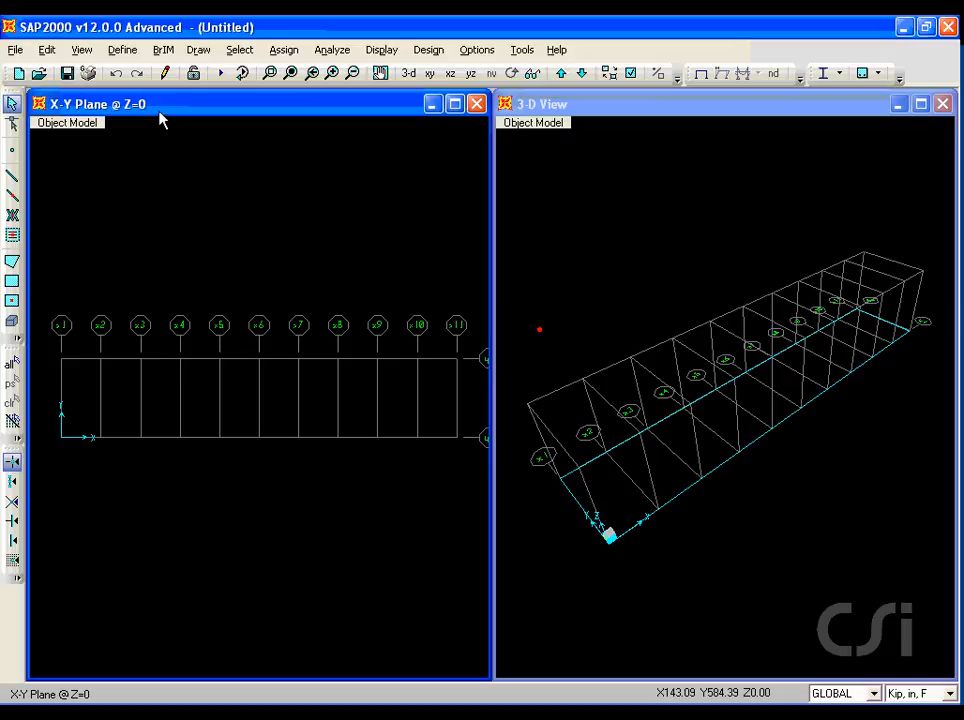
{"action": "left_click", "coordinate": [583, 223]}
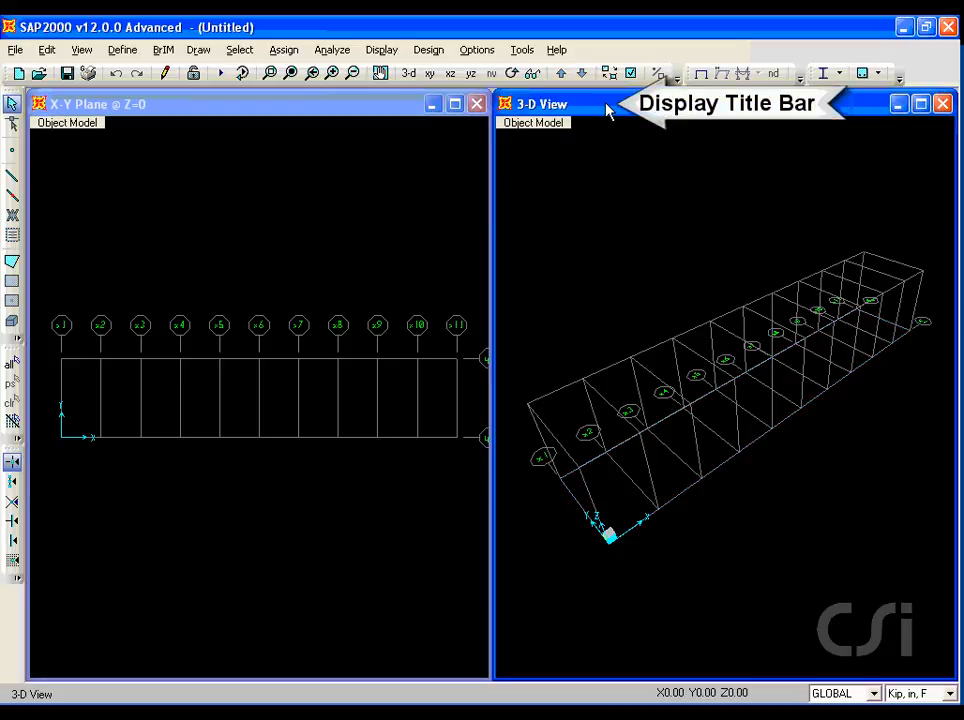
{"action": "left_click", "coordinate": [300, 156]}
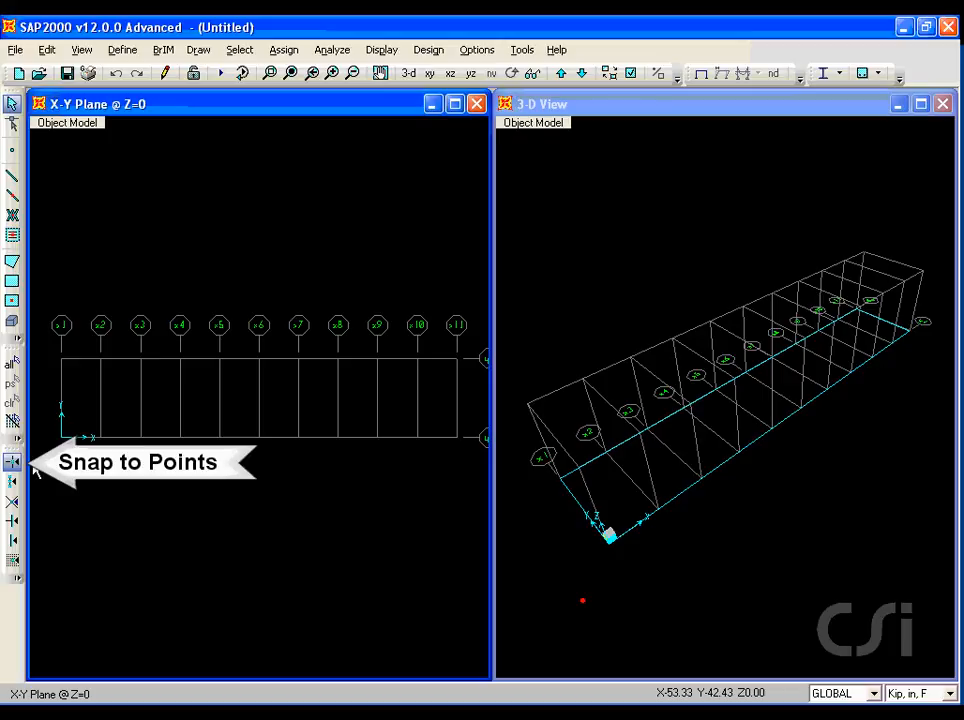
{"action": "left_click", "coordinate": [12, 178]}
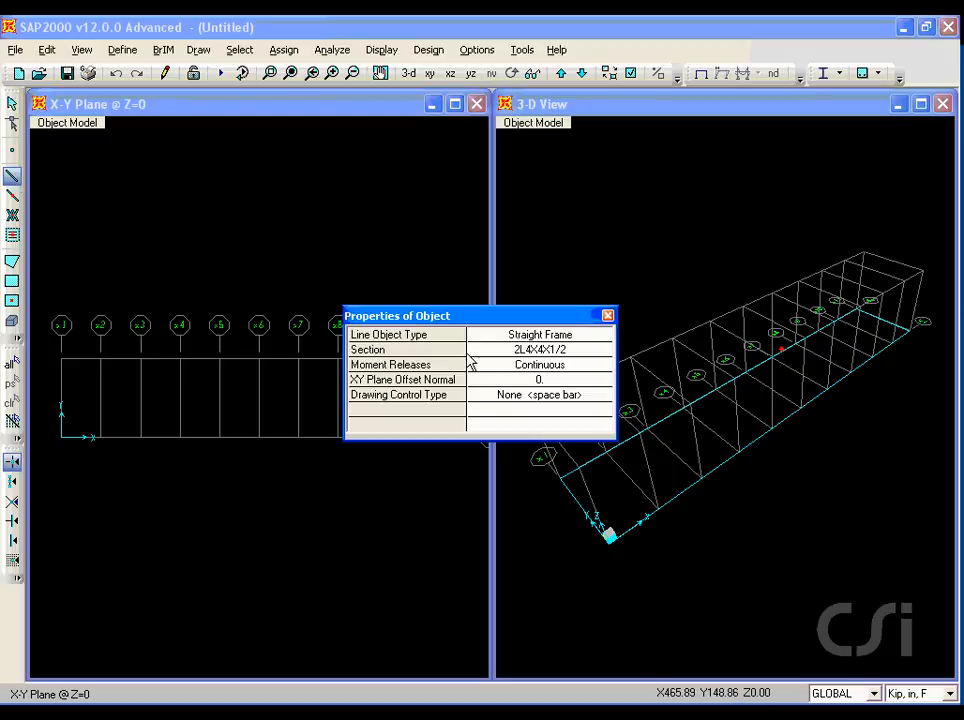
{"action": "left_click", "coordinate": [521, 352]}
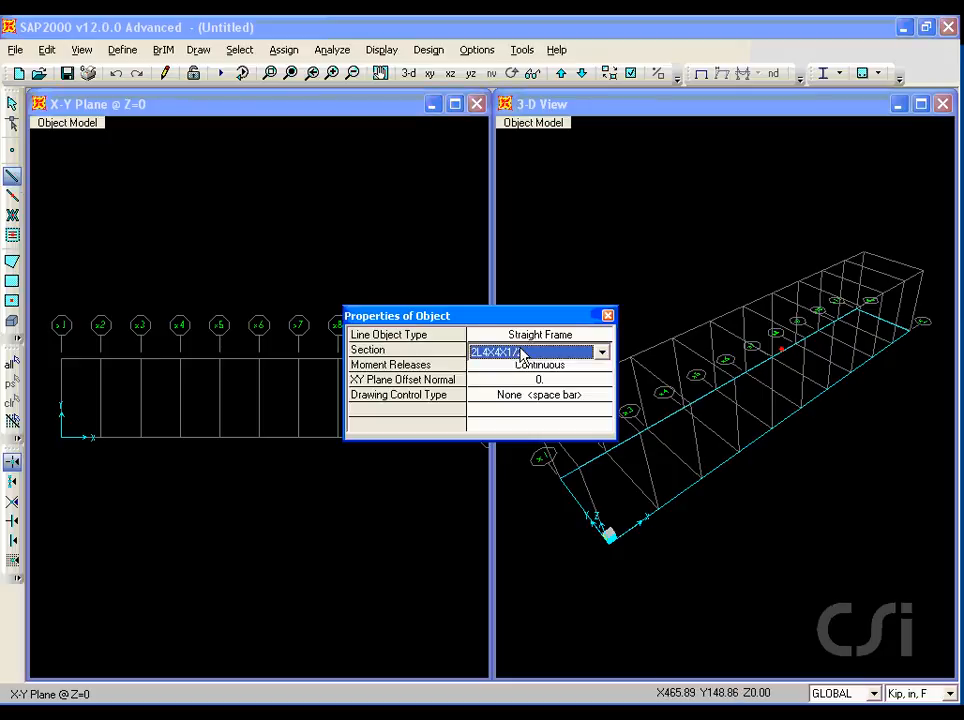
{"action": "left_click", "coordinate": [602, 352]}
{"action": "left_click_drag", "start_coordinate": [609, 393], "coordinate": [610, 445]}
{"action": "left_click", "coordinate": [499, 443]}
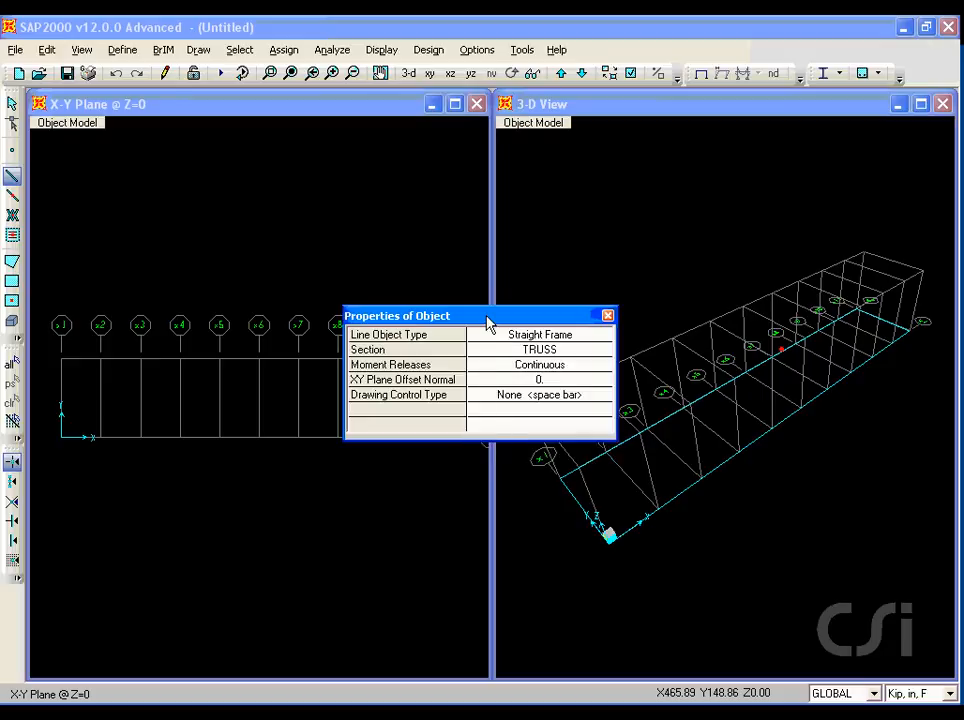
Draw the bottom chord frame along Y=0 from grid x1 to grid x11, 720 long.
{"action": "left_click_drag", "start_coordinate": [486, 316], "coordinate": [490, 148]}
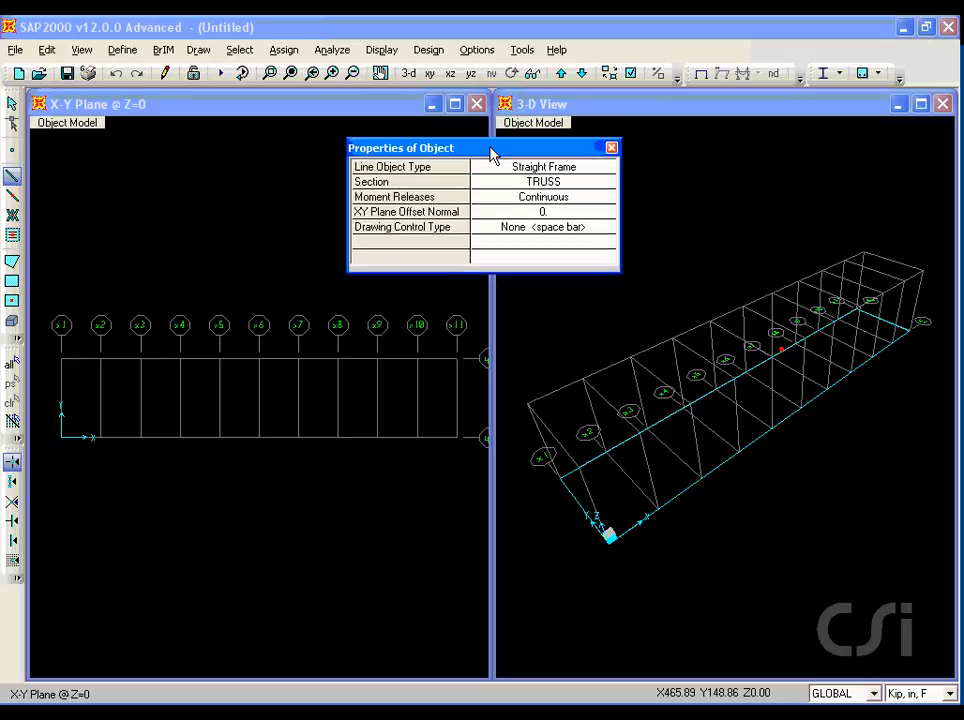
{"action": "left_click", "coordinate": [60, 439]}
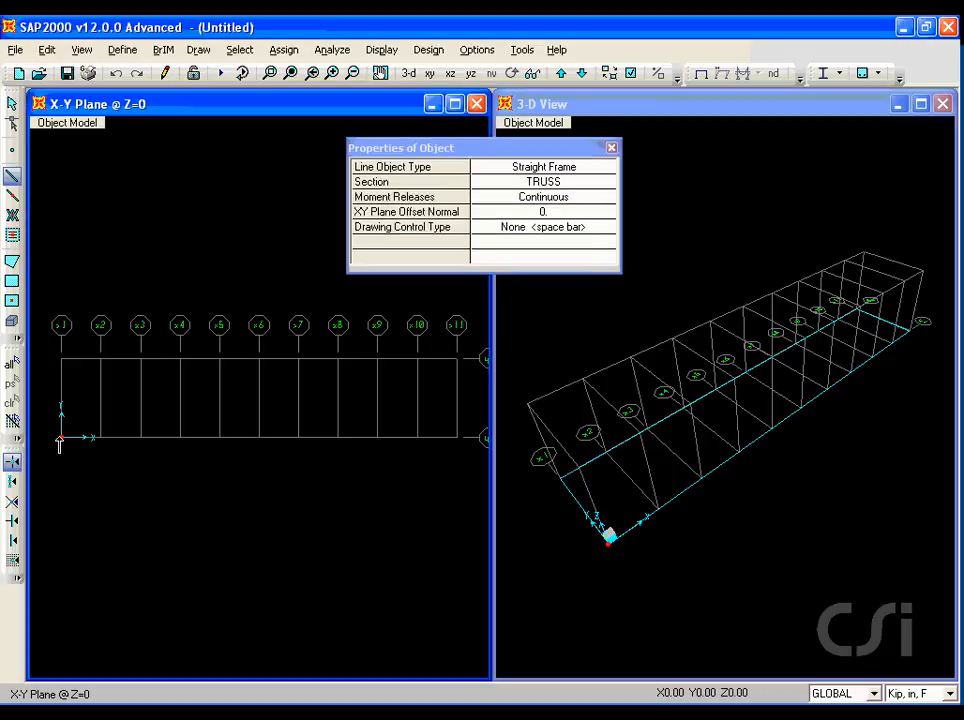
{"action": "left_click", "coordinate": [457, 438]}
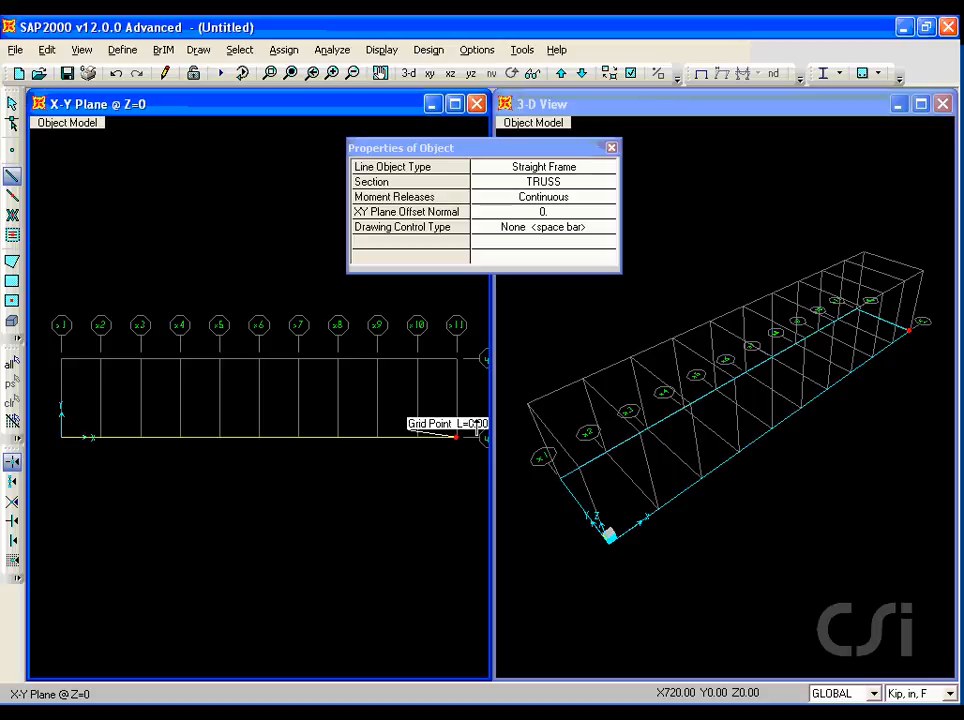
{"action": "right_click", "coordinate": [402, 381]}
Draw the top chord frame at Y=144 and the vertical end frame on grid x1, then exit drawing.
{"action": "left_click", "coordinate": [61, 358]}
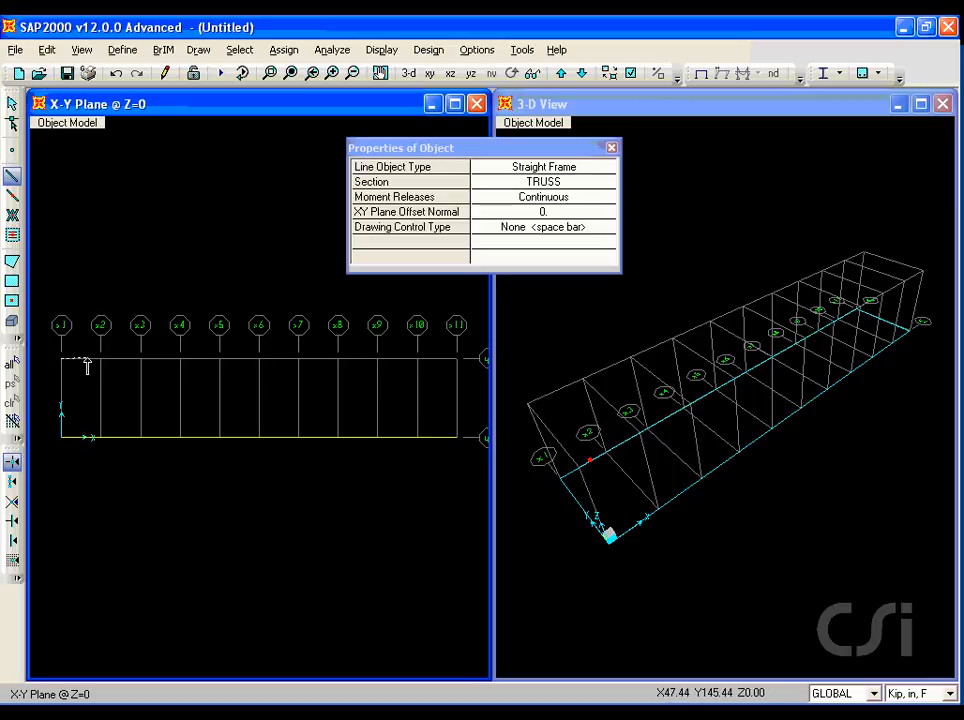
{"action": "left_click", "coordinate": [455, 358]}
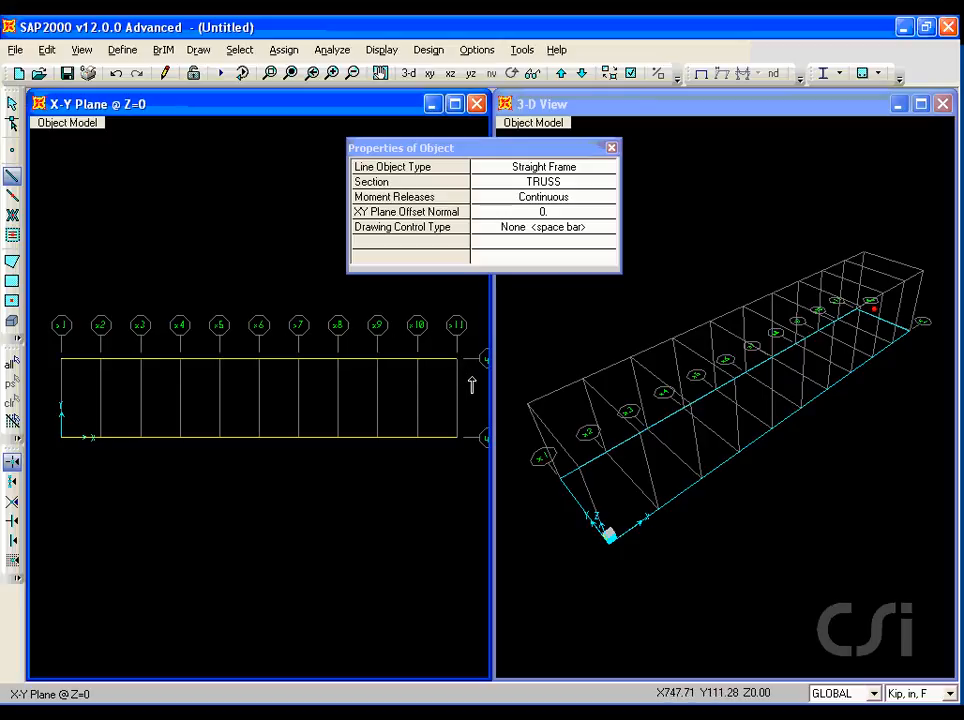
{"action": "left_click", "coordinate": [64, 439]}
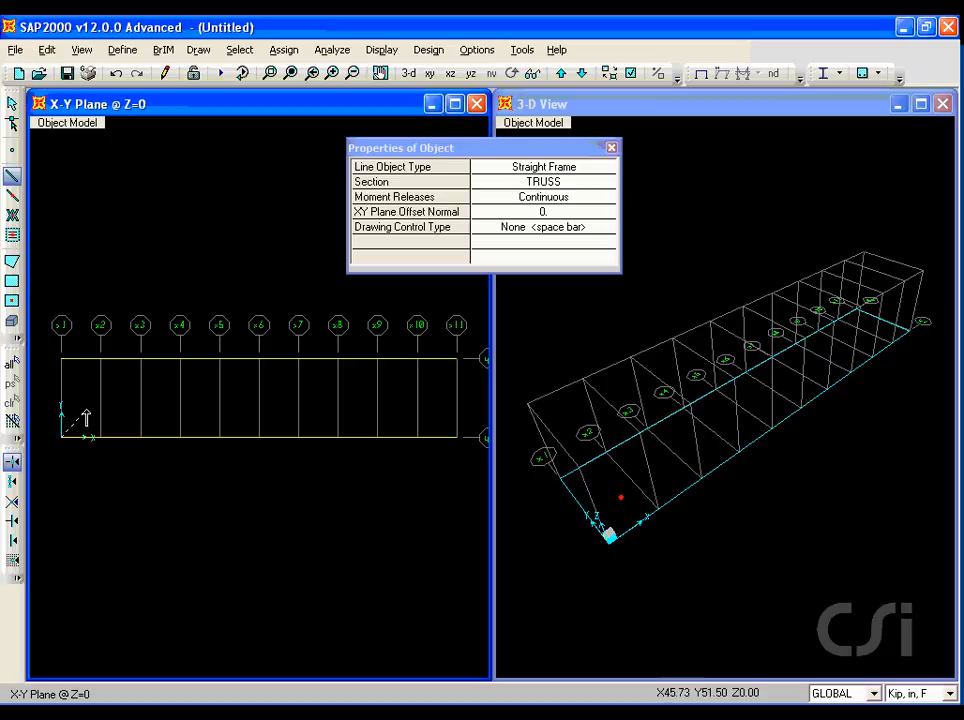
{"action": "left_click", "coordinate": [62, 358]}
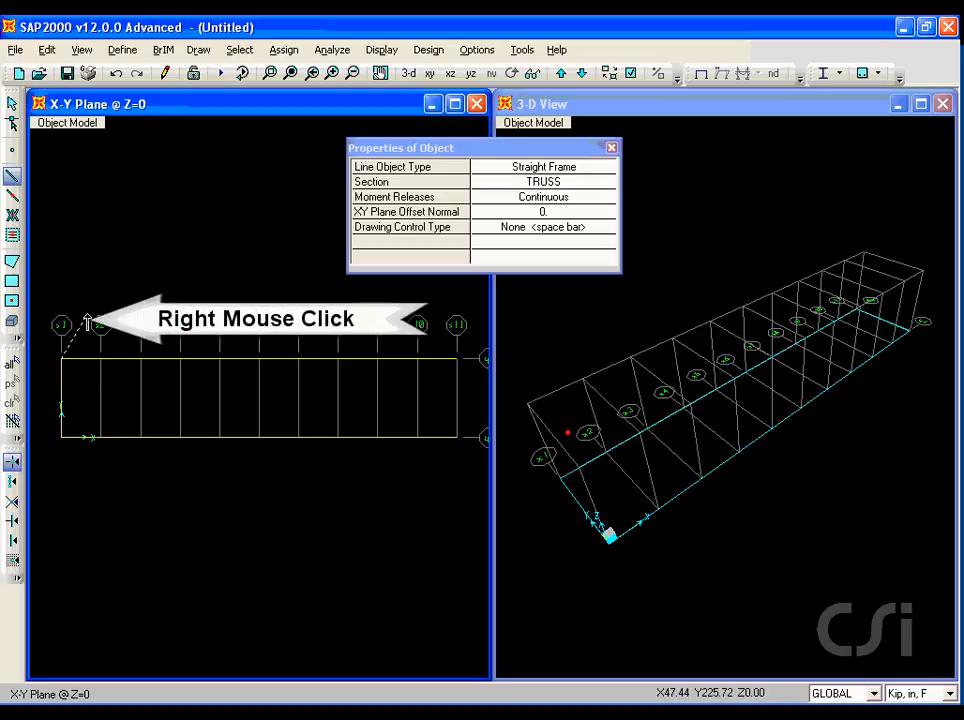
{"action": "right_click", "coordinate": [93, 320]}
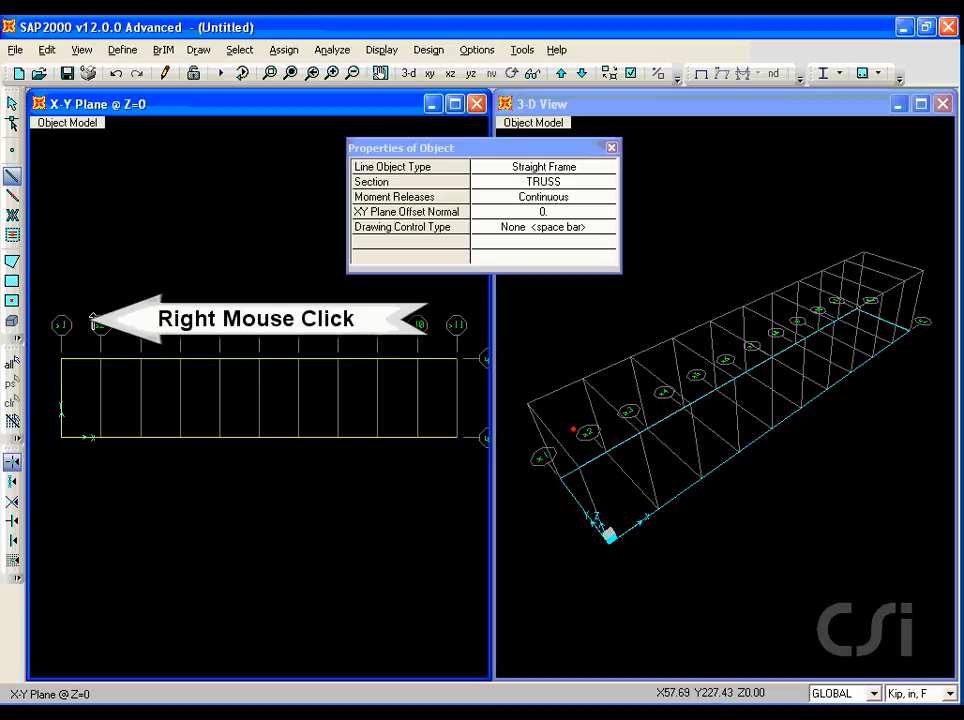
{"action": "left_click", "coordinate": [12, 106]}
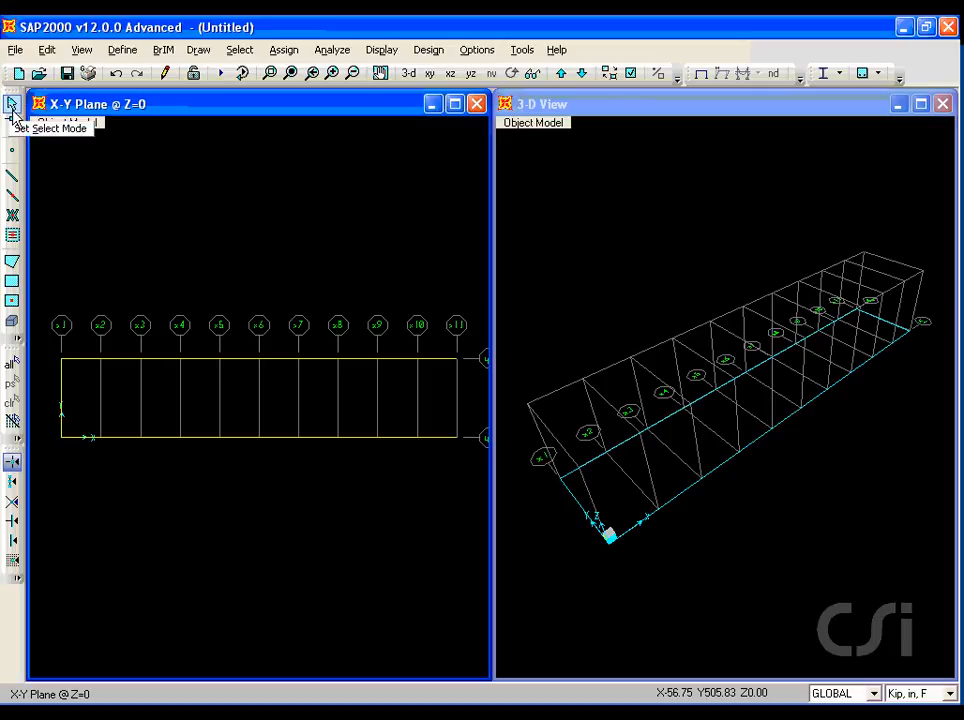
Replicate the end frame on grid x1 five times with dx 144.
{"action": "left_click", "coordinate": [62, 394]}
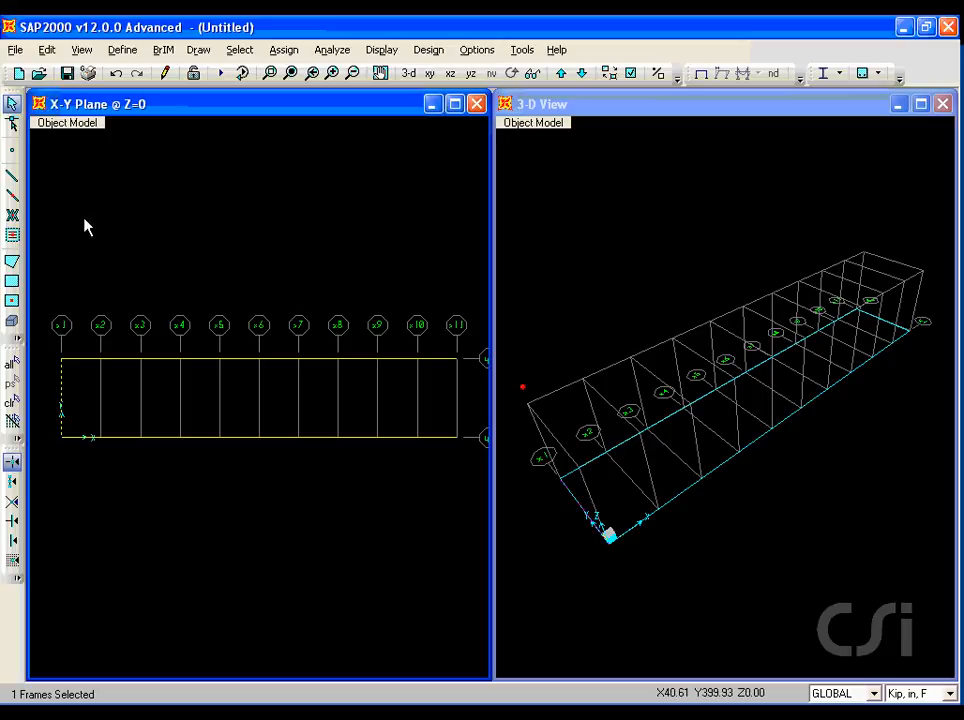
{"action": "left_click", "coordinate": [47, 51]}
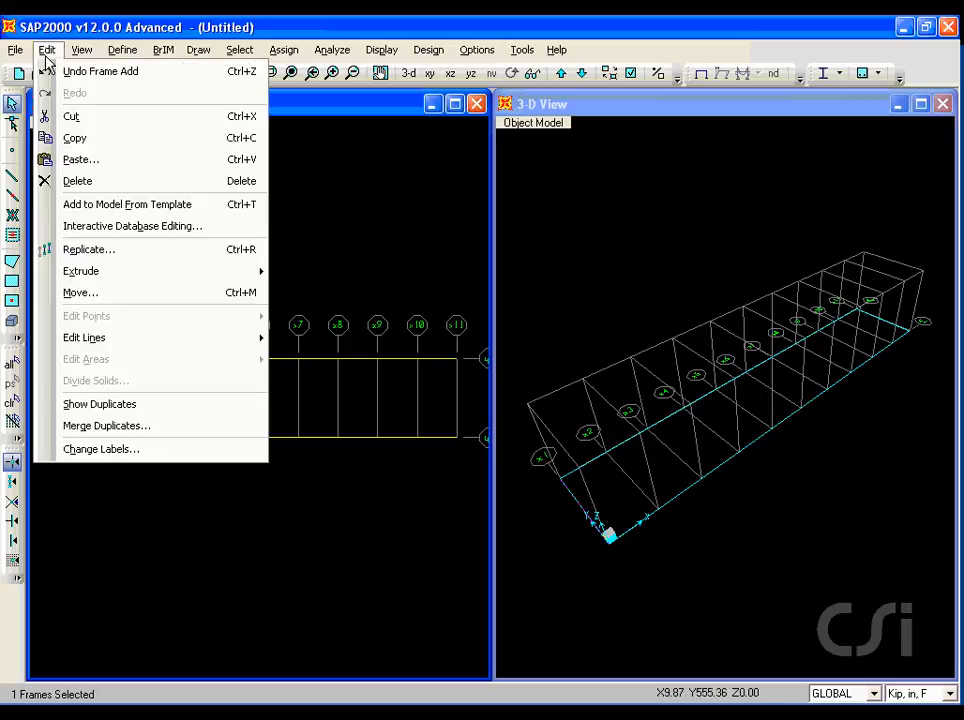
{"action": "left_click", "coordinate": [137, 257]}
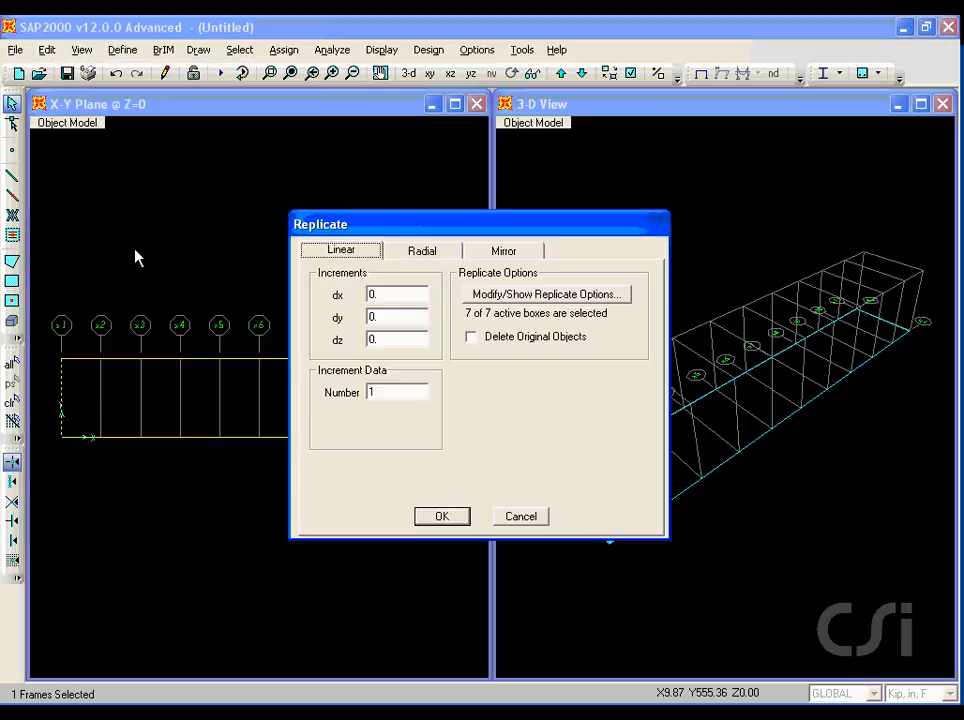
{"action": "double_click", "coordinate": [386, 294]}
{"action": "type", "text": "144"}
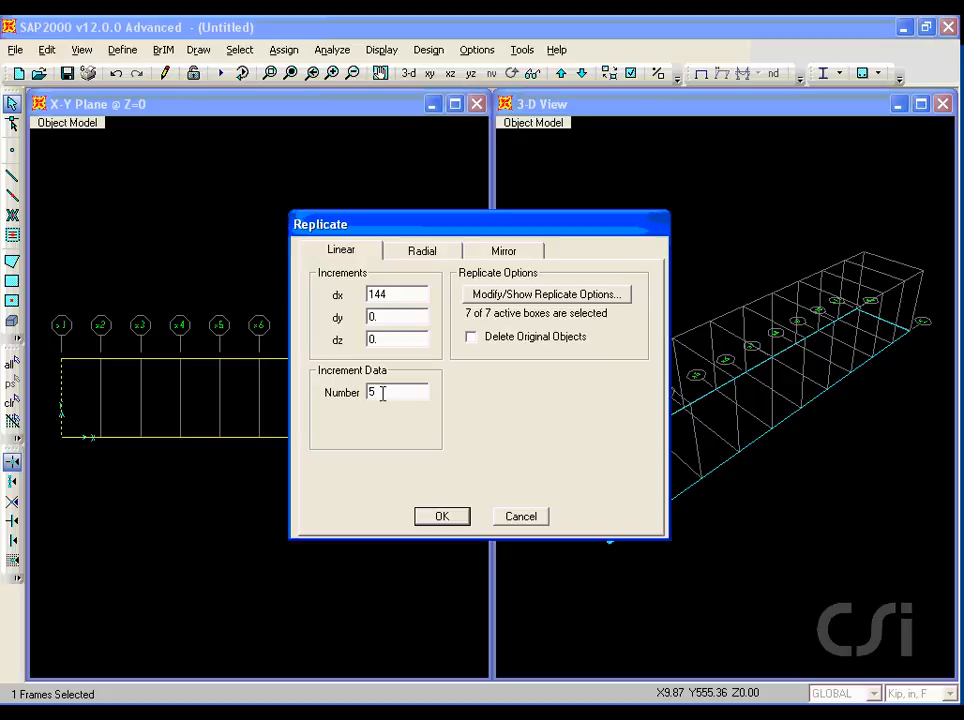
{"action": "left_click", "coordinate": [457, 518]}
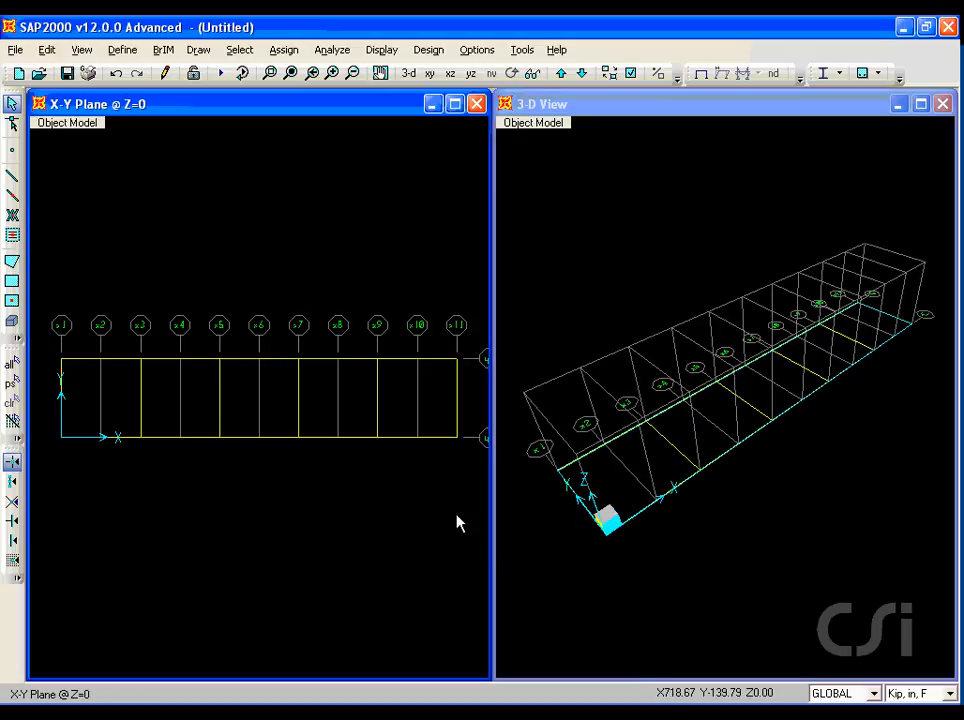
Assign automatic frame meshing at intermediate joints and at intersections with other frames to both chords.
{"action": "left_click", "coordinate": [130, 439]}
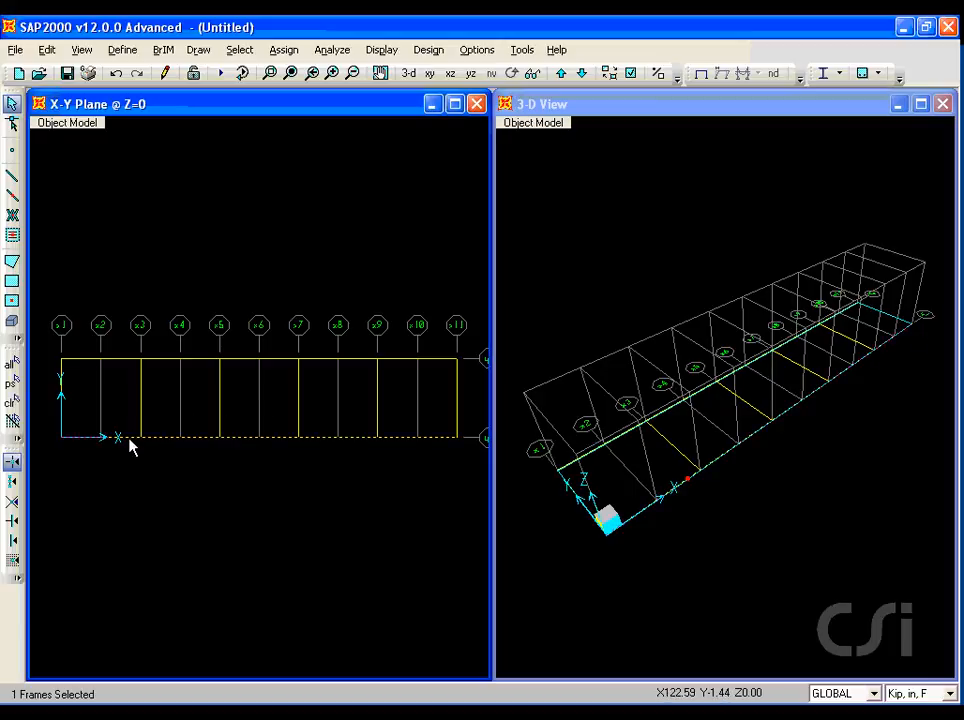
{"action": "left_click", "coordinate": [126, 360]}
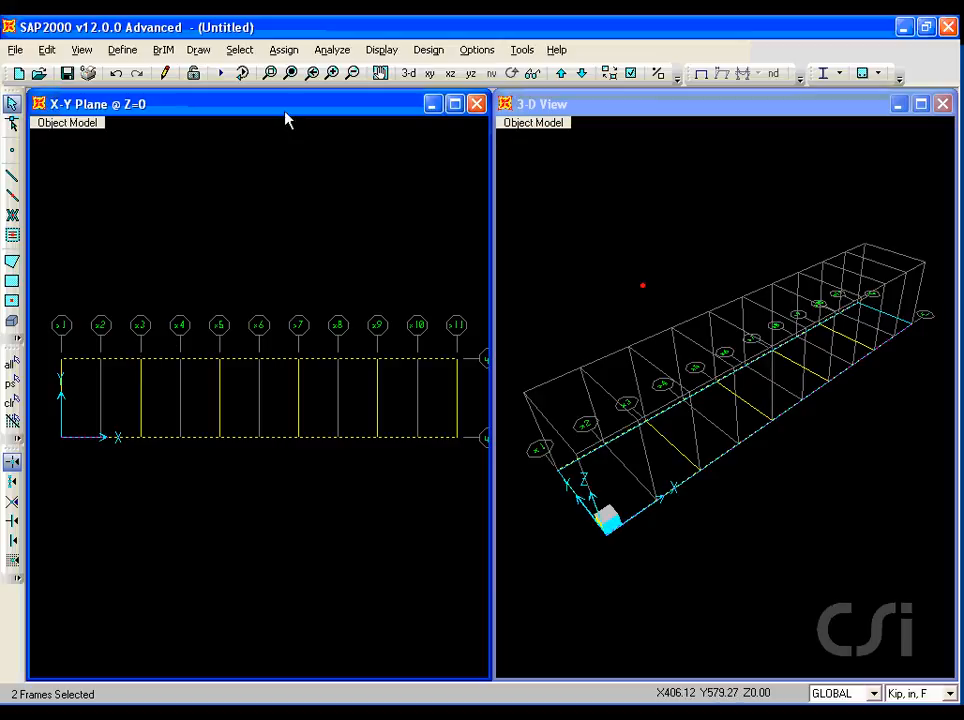
{"action": "left_click", "coordinate": [284, 50]}
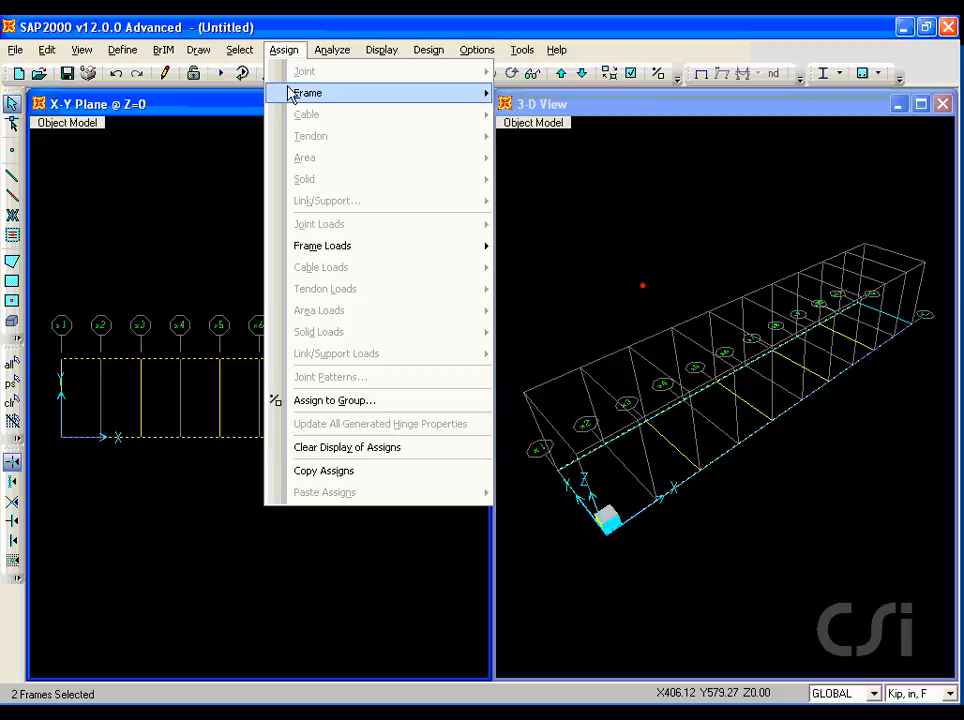
{"action": "mouse_move", "coordinate": [293, 93]}
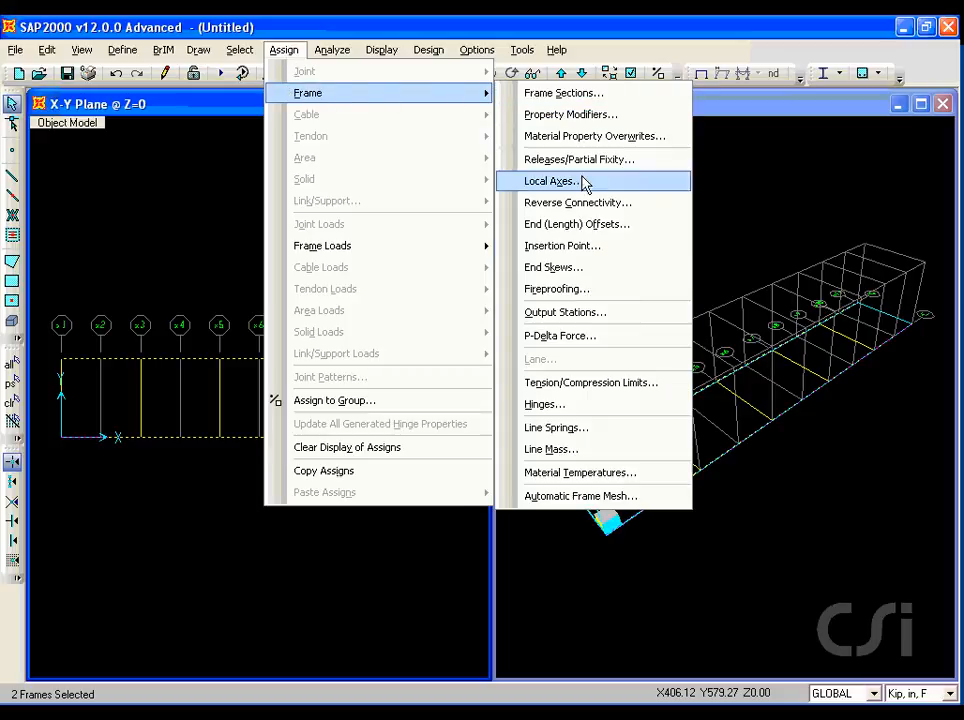
{"action": "left_click", "coordinate": [590, 496]}
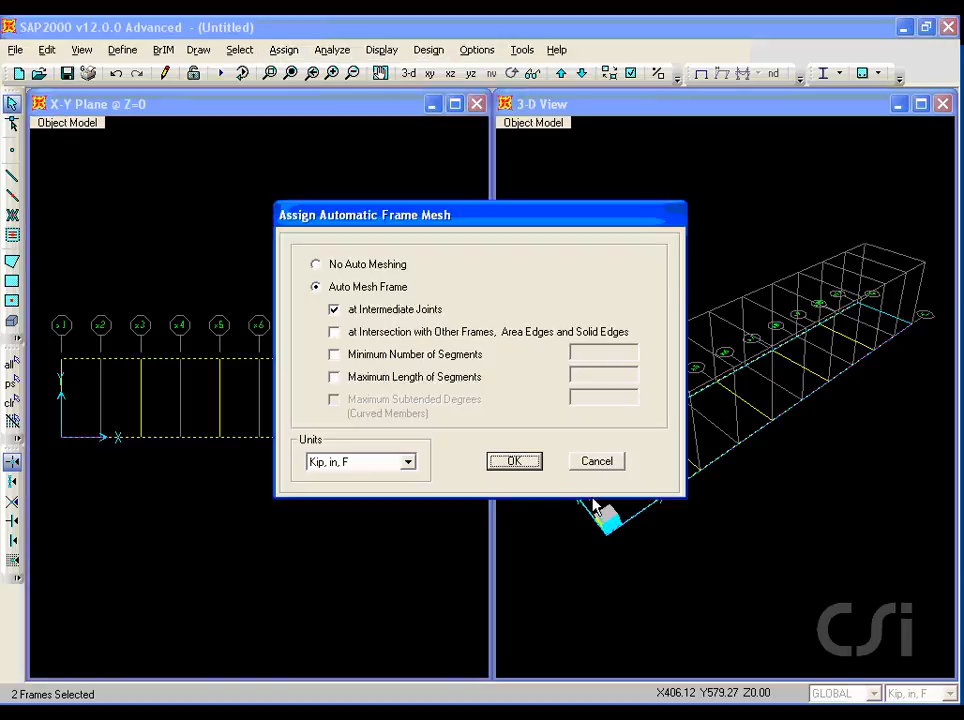
{"action": "left_click", "coordinate": [334, 332]}
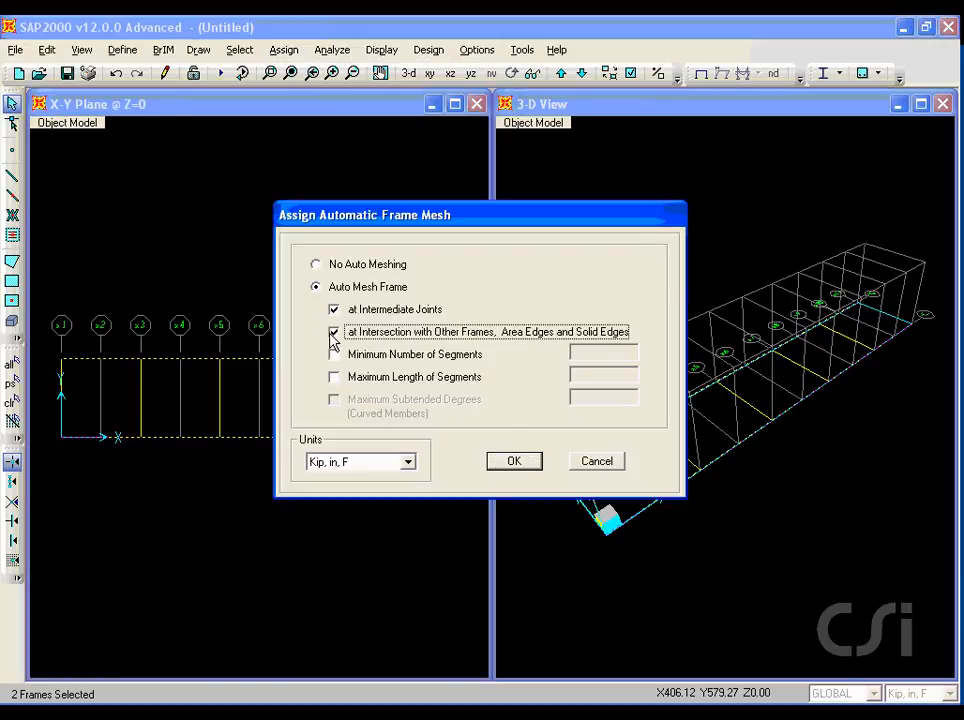
{"action": "key", "text": "ctrl+shift+d"}
{"action": "left_click_drag", "start_coordinate": [354, 342], "coordinate": [426, 342]}
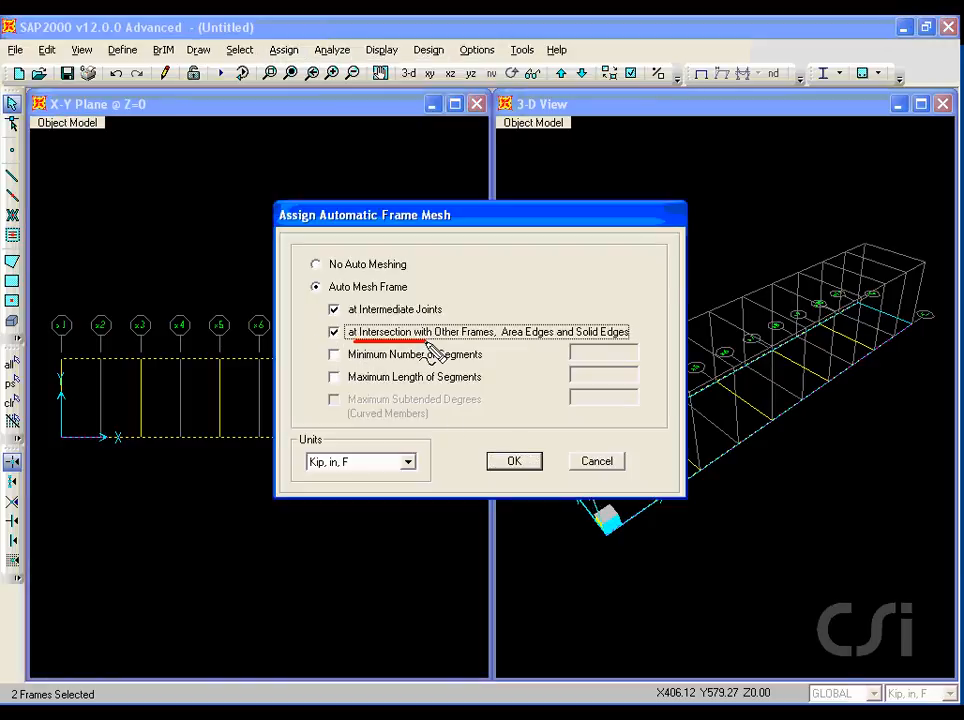
{"action": "key", "text": "Escape"}
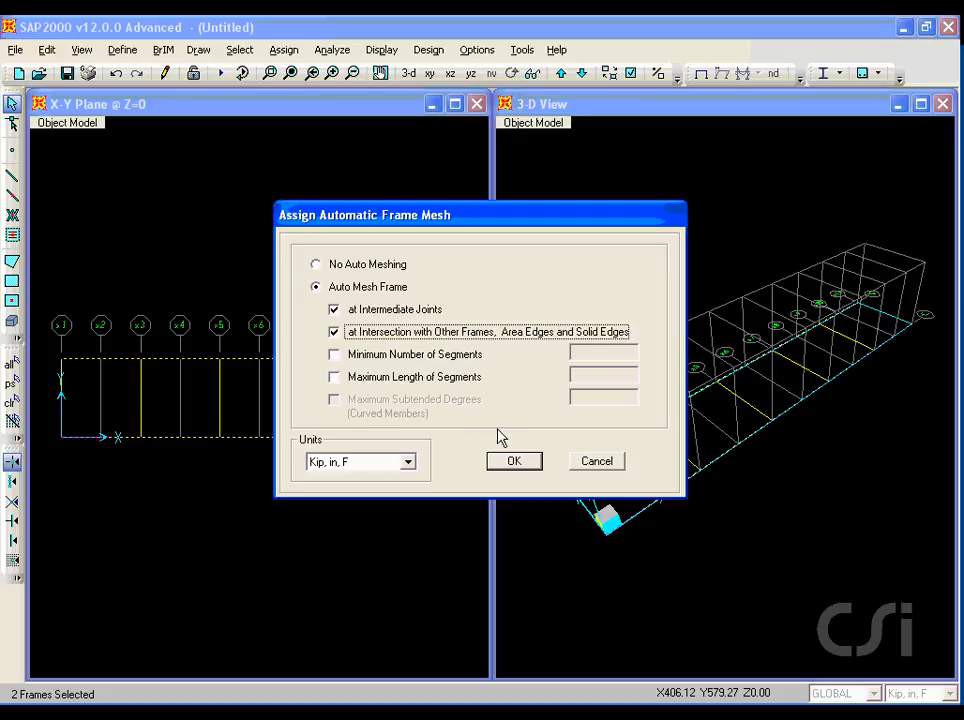
{"action": "left_click", "coordinate": [522, 466]}
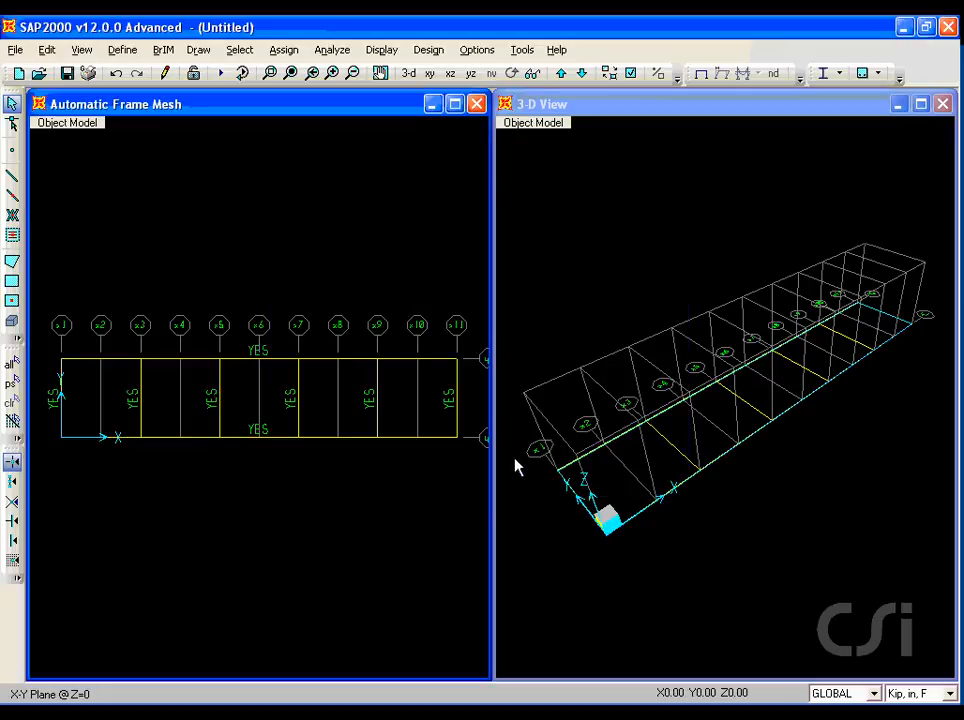
{"action": "left_click_drag", "start_coordinate": [117, 343], "coordinate": [181, 462]}
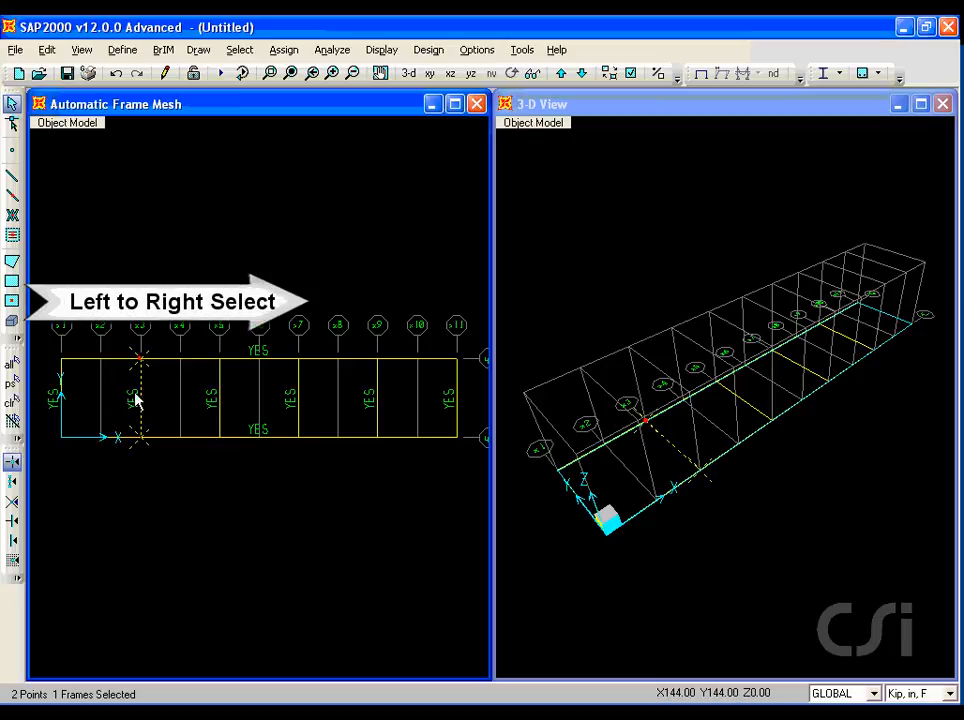
{"action": "left_click", "coordinate": [12, 402]}
{"action": "left_click_drag", "start_coordinate": [168, 336], "coordinate": [94, 464]}
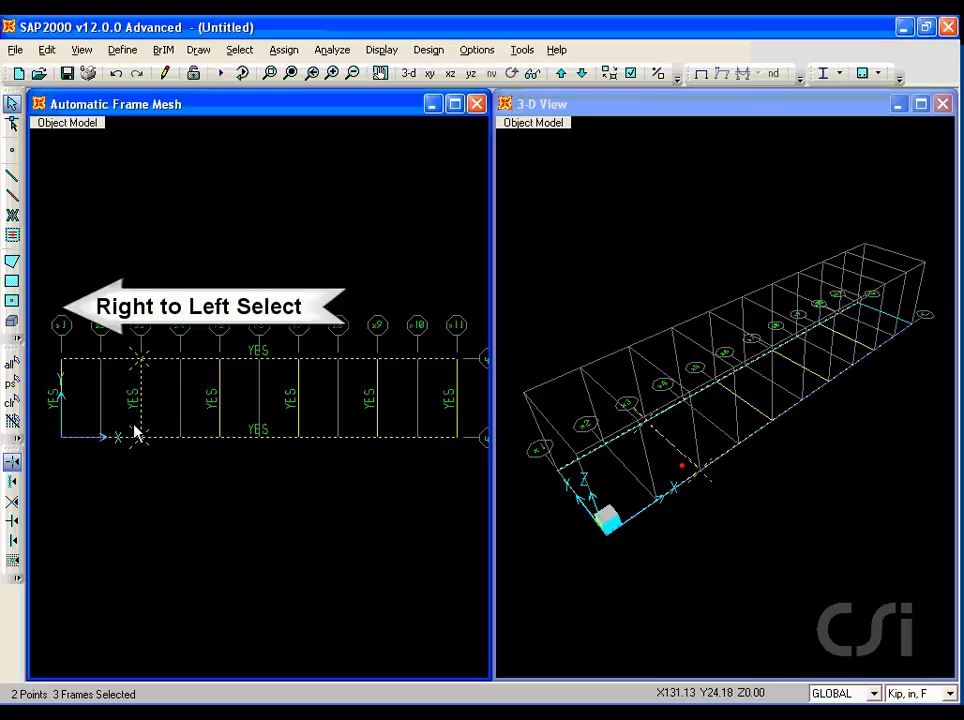
{"action": "left_click", "coordinate": [12, 404]}
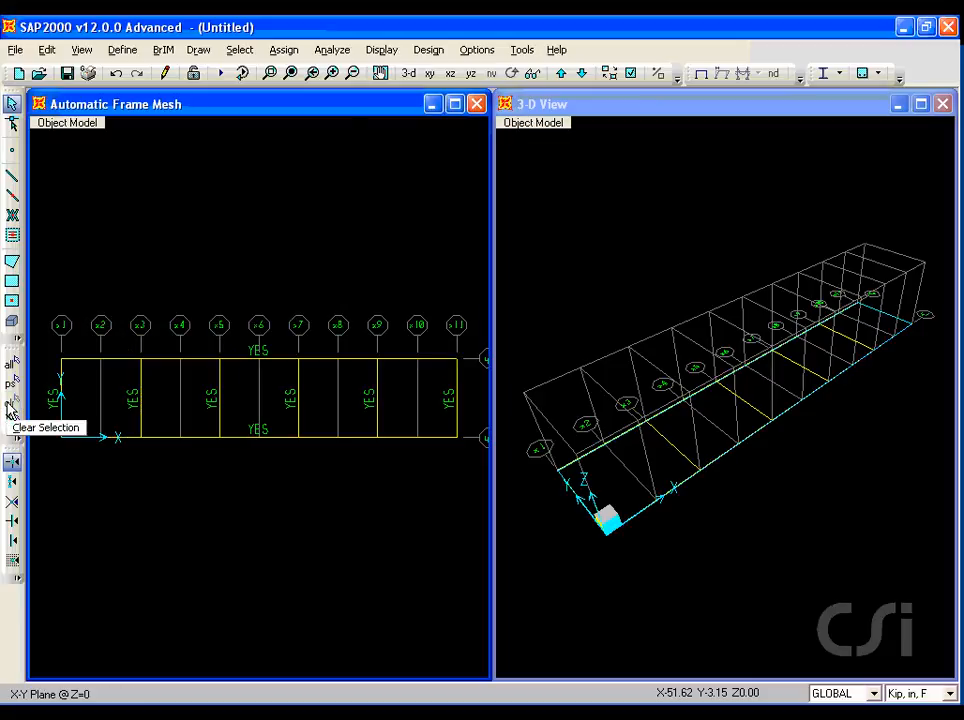
Select the five transverse frames and replicate them with dx 72 and dz 144.
{"action": "left_click_drag", "start_coordinate": [390, 392], "coordinate": [53, 399]}
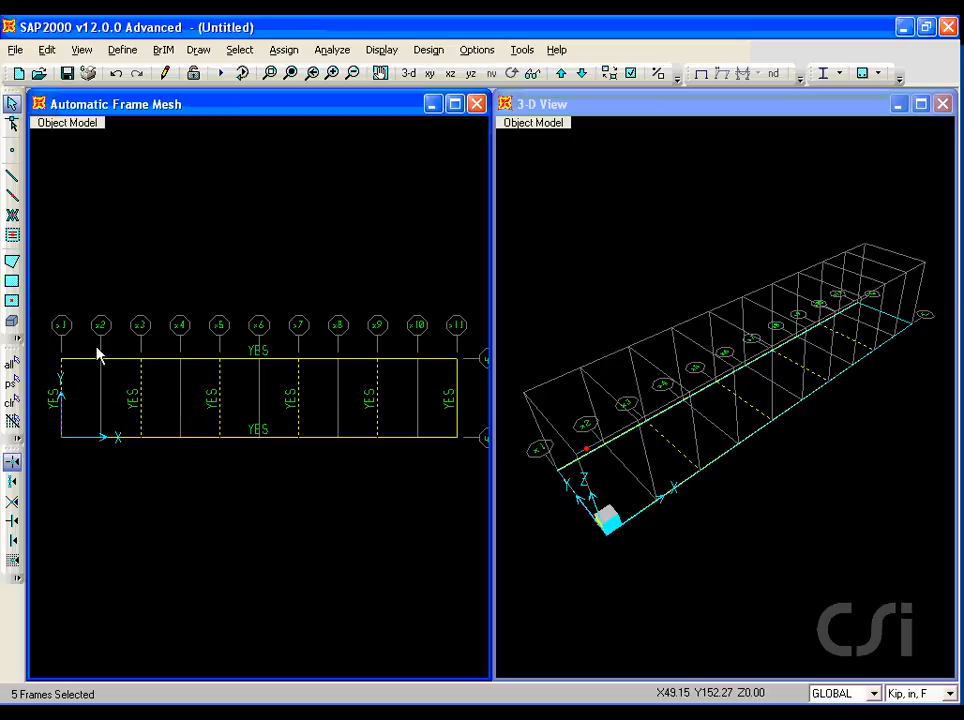
{"action": "left_click", "coordinate": [47, 50]}
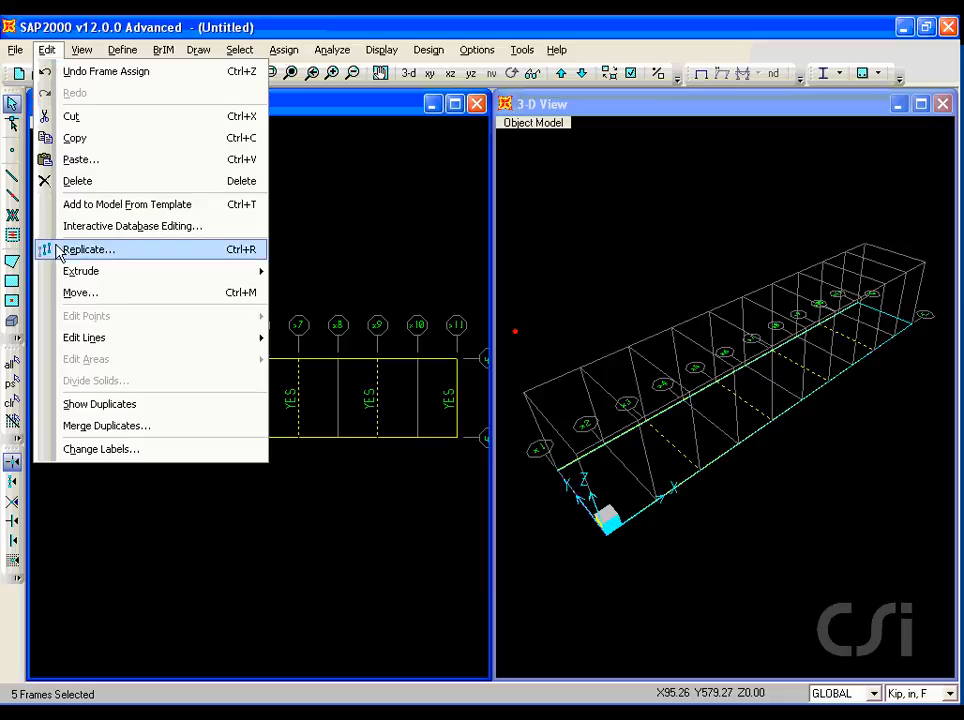
{"action": "left_click", "coordinate": [115, 251]}
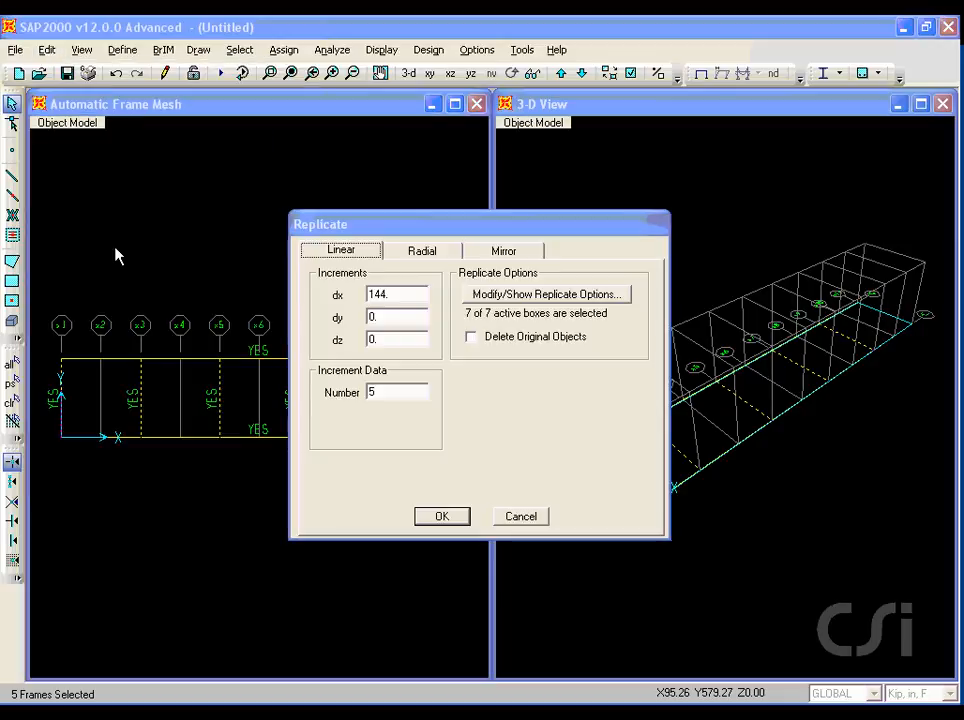
{"action": "double_click", "coordinate": [396, 293]}
{"action": "type", "text": "72"}
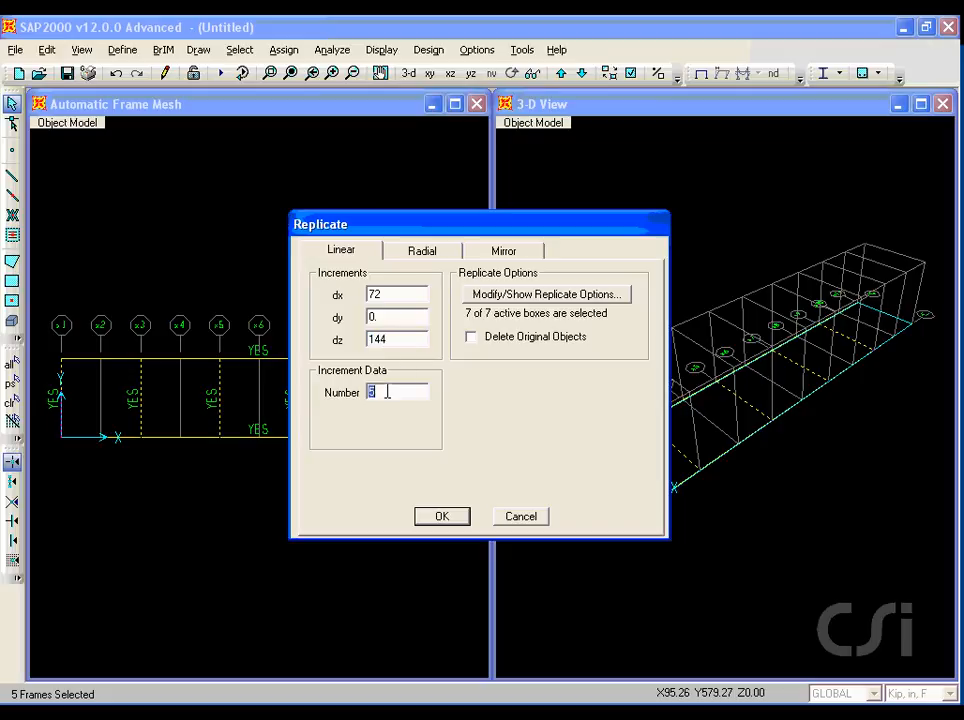
{"action": "left_click", "coordinate": [440, 516]}
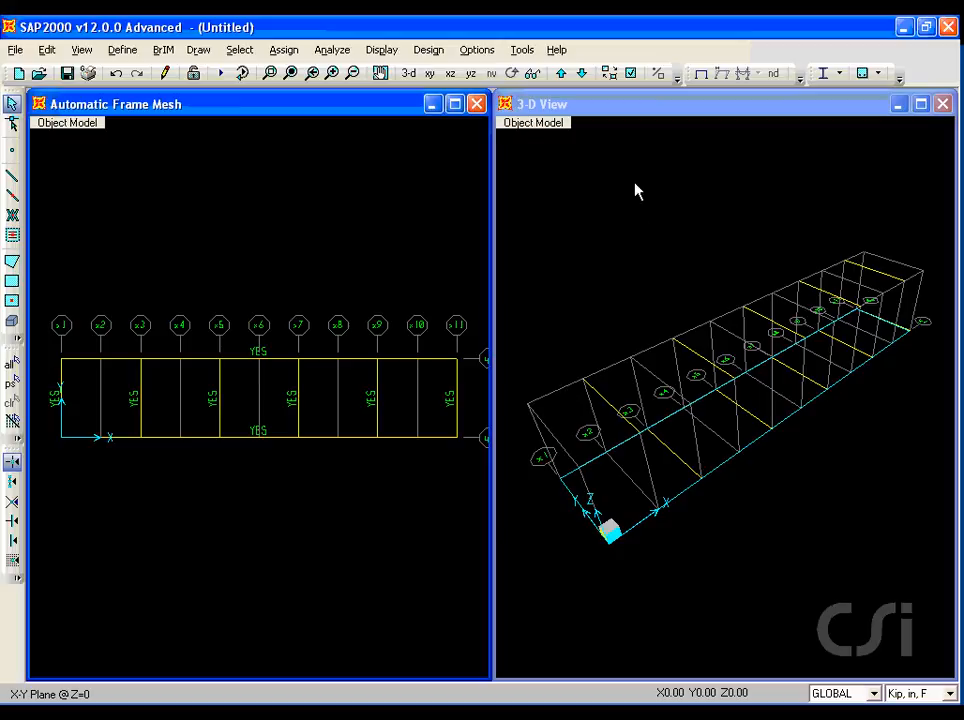
On the Z=144 plane, draw frames along both chord lines from grid x2 to grid x10.
{"action": "left_click", "coordinate": [562, 74]}
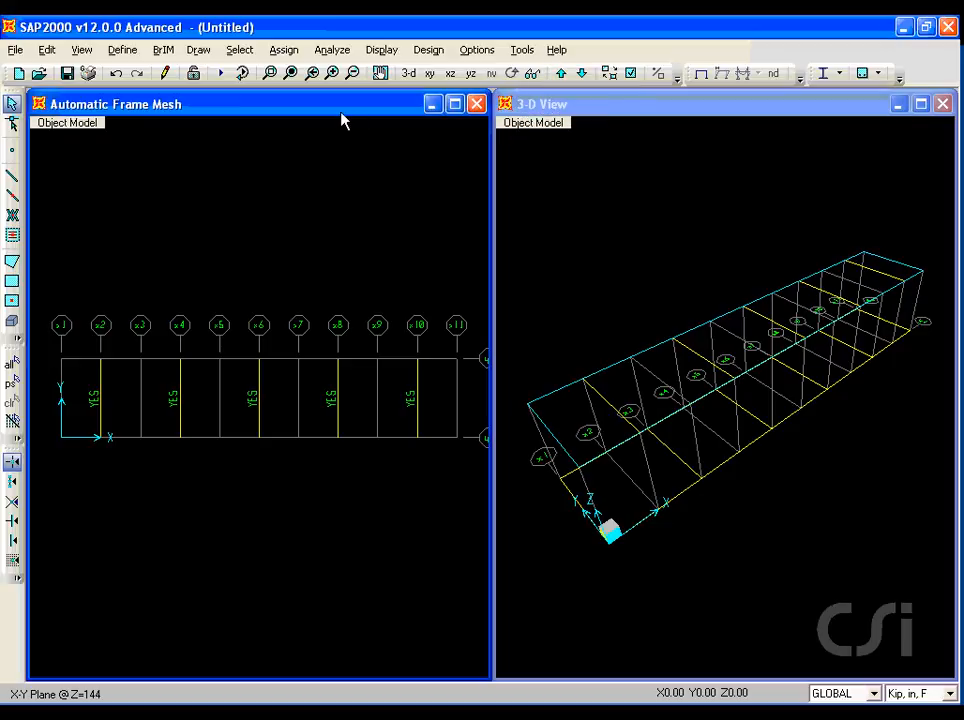
{"action": "left_click", "coordinate": [13, 177]}
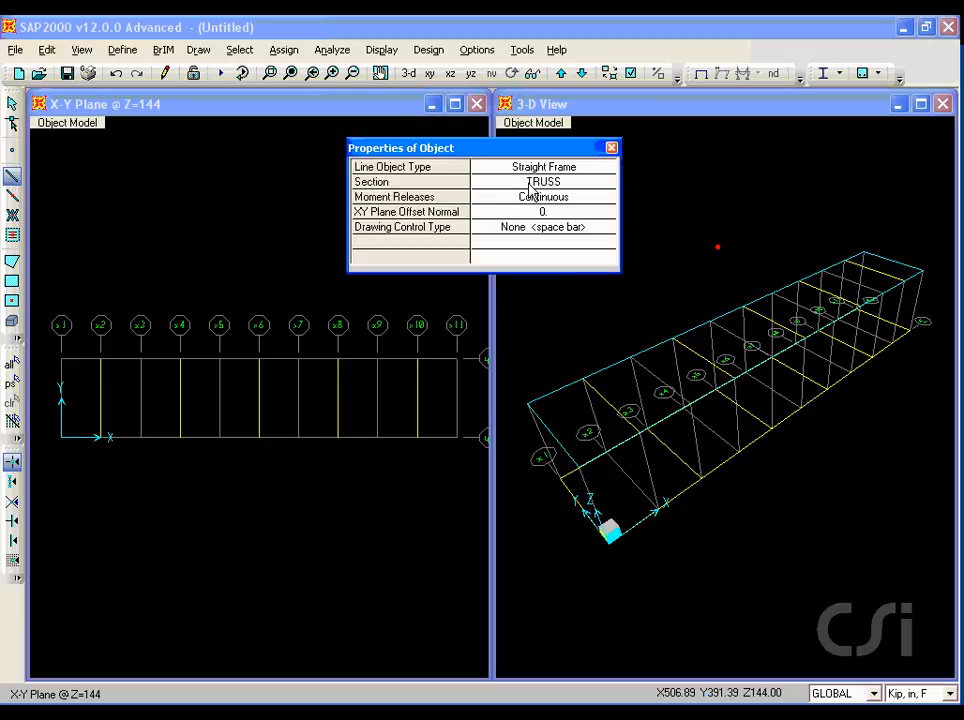
{"action": "left_click", "coordinate": [100, 358]}
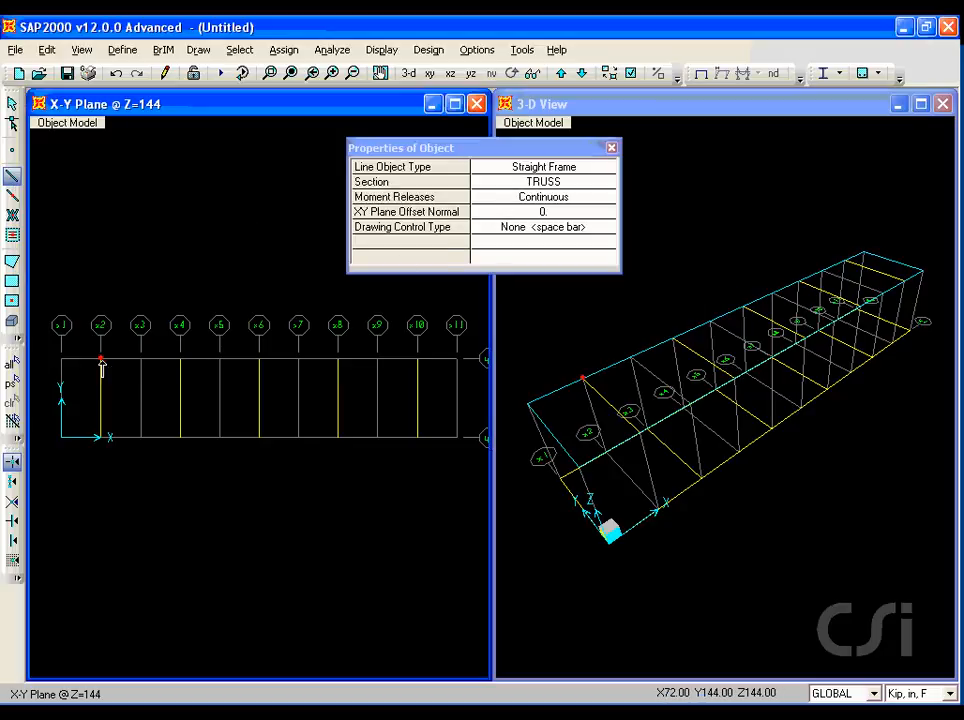
{"action": "left_click", "coordinate": [418, 358]}
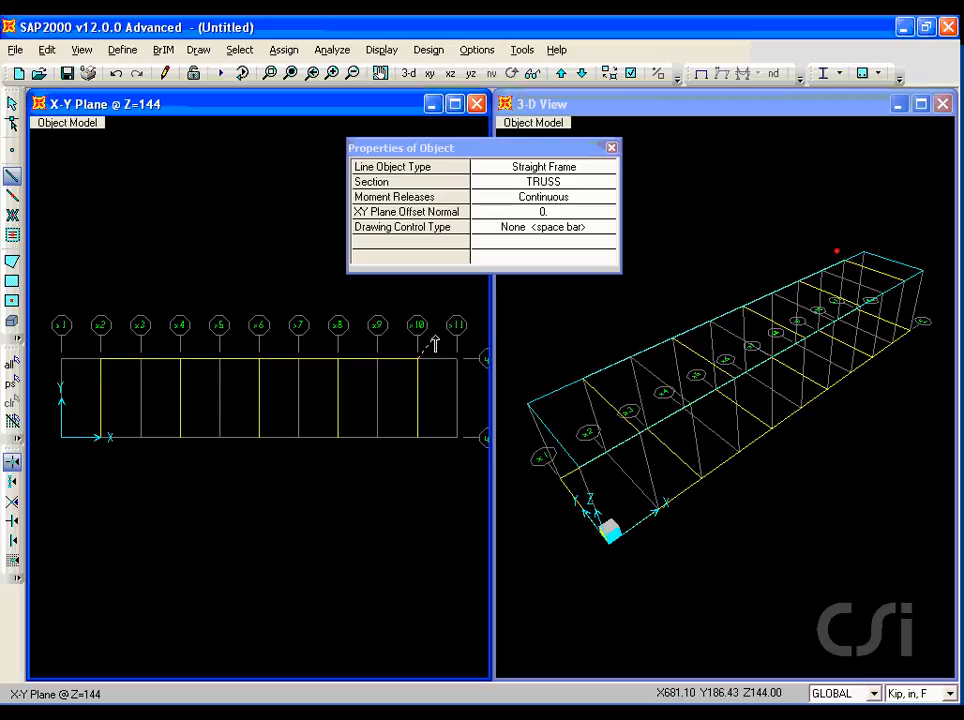
{"action": "left_click", "coordinate": [100, 437]}
{"action": "left_click", "coordinate": [418, 437]}
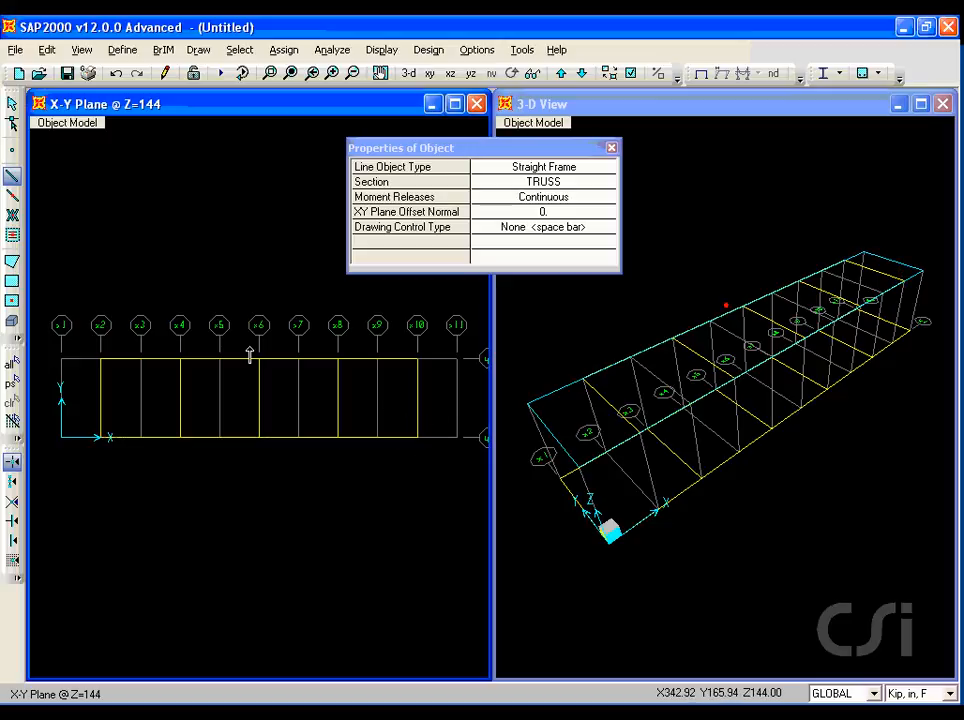
Select both new top chords and assign automatic frame meshing at intermediate joints and at intersections with other frames.
{"action": "left_click", "coordinate": [12, 104]}
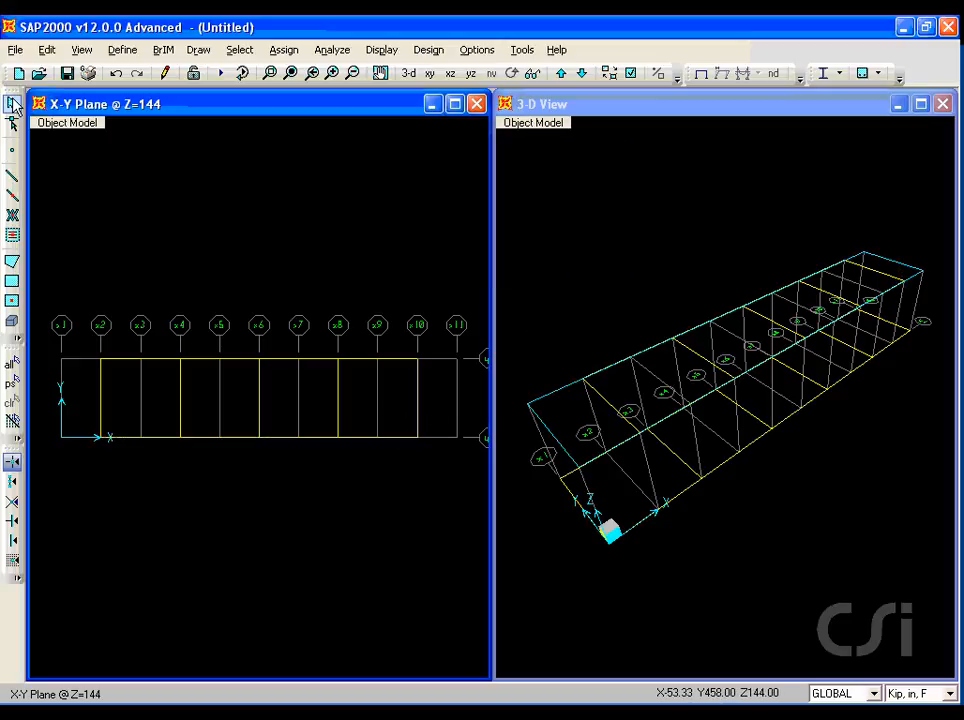
{"action": "left_click", "coordinate": [121, 359]}
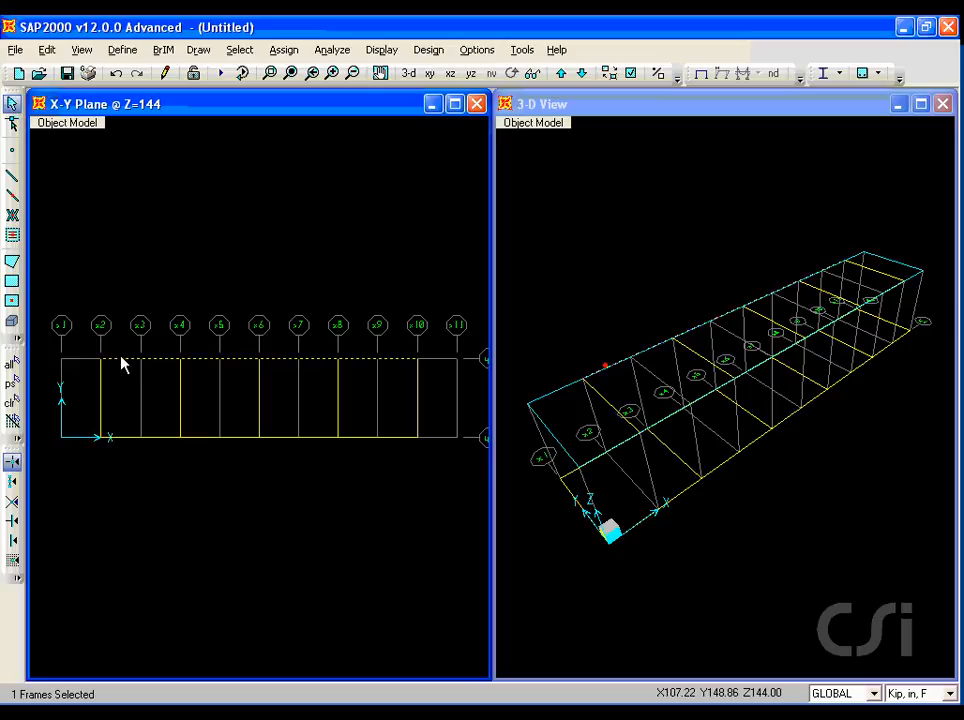
{"action": "left_click", "coordinate": [133, 438]}
{"action": "left_click", "coordinate": [283, 52]}
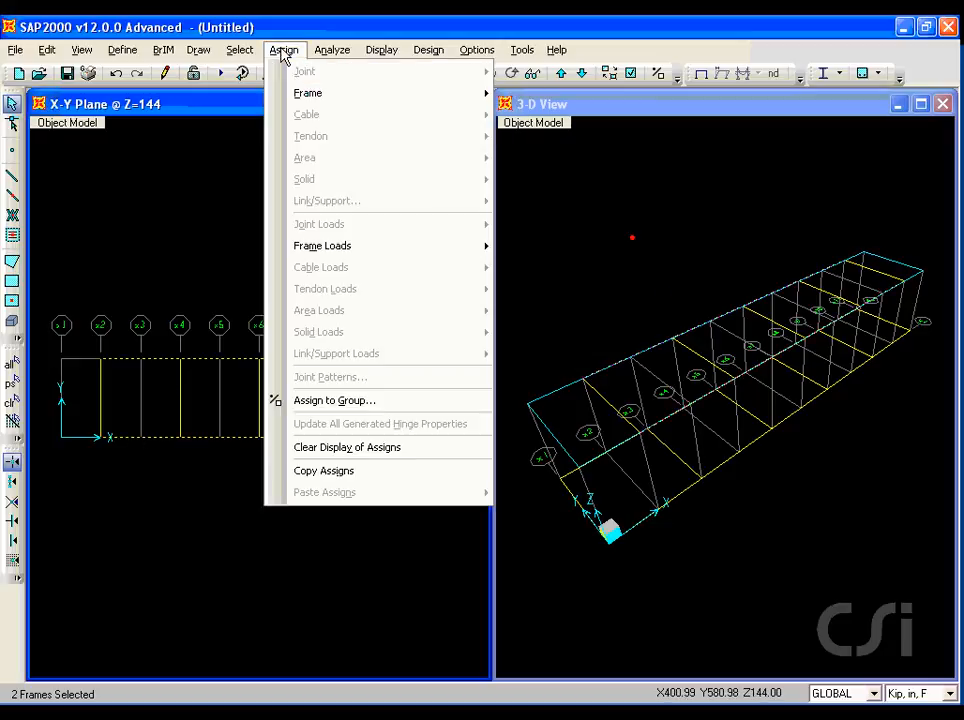
{"action": "mouse_move", "coordinate": [488, 93]}
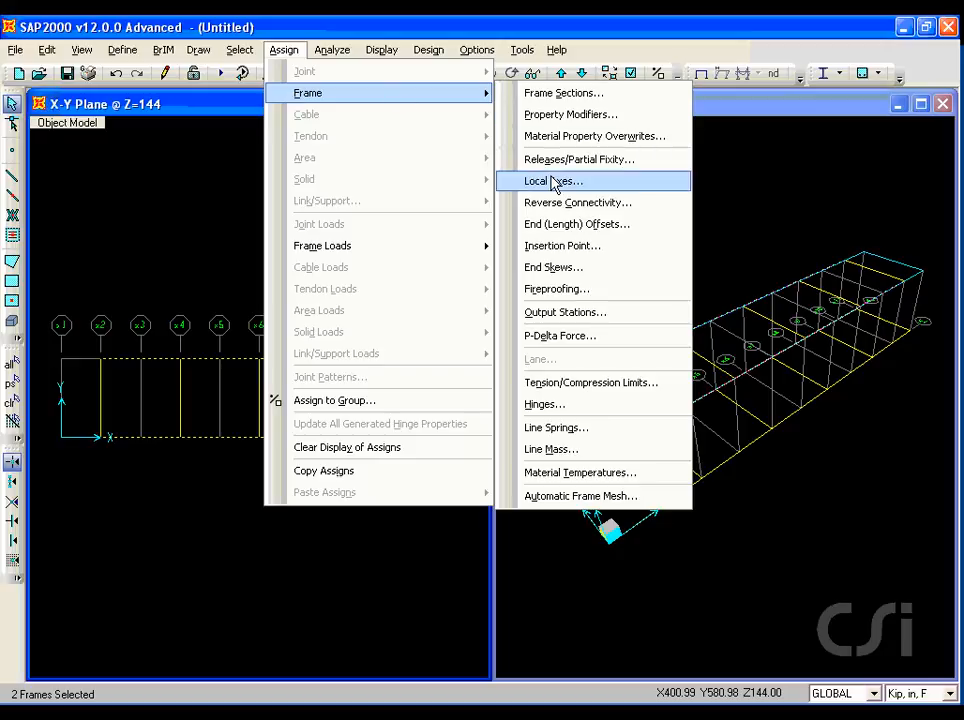
{"action": "left_click", "coordinate": [585, 498]}
{"action": "left_click", "coordinate": [334, 333]}
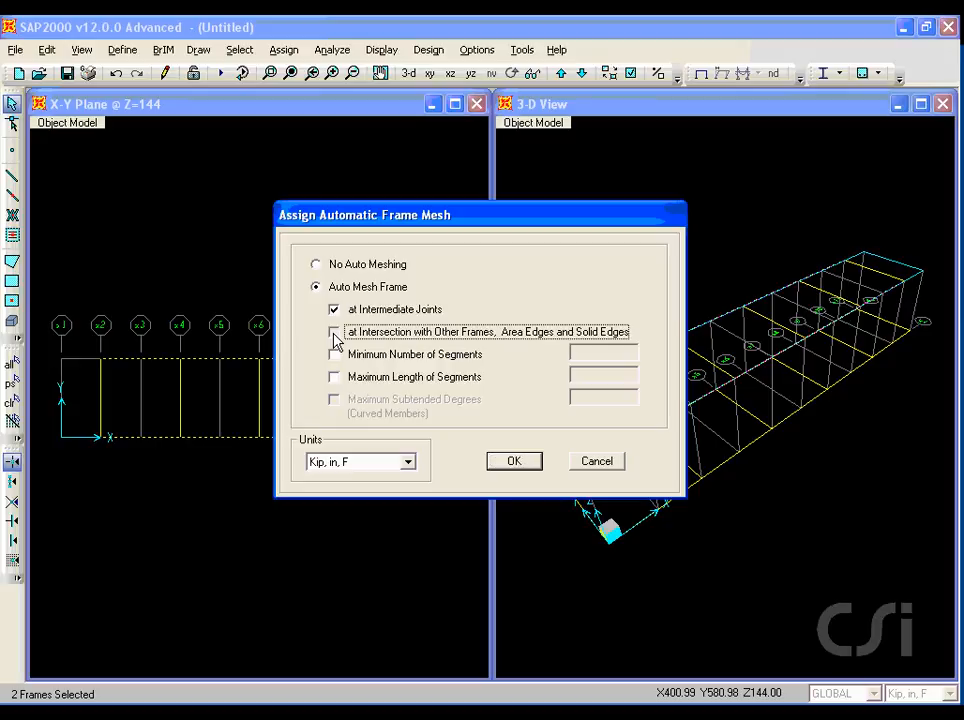
{"action": "left_click", "coordinate": [513, 462]}
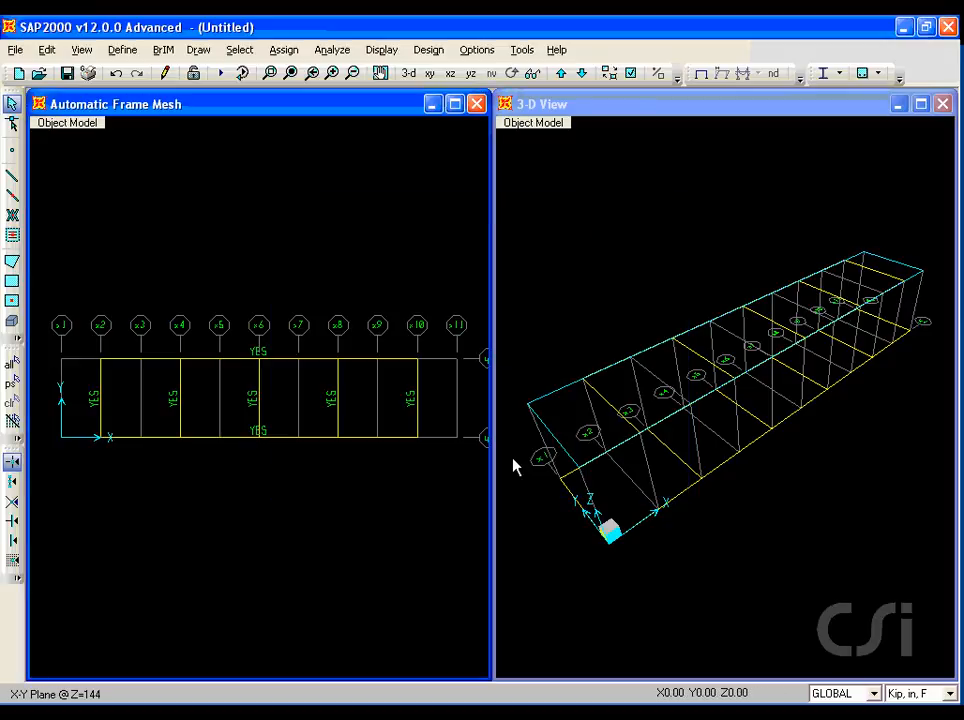
On the X-Z plane at Y=0, draw two diagonal frames from grid x1 bottom up to x2 top and down to x3 bottom.
{"action": "left_click", "coordinate": [285, 50]}
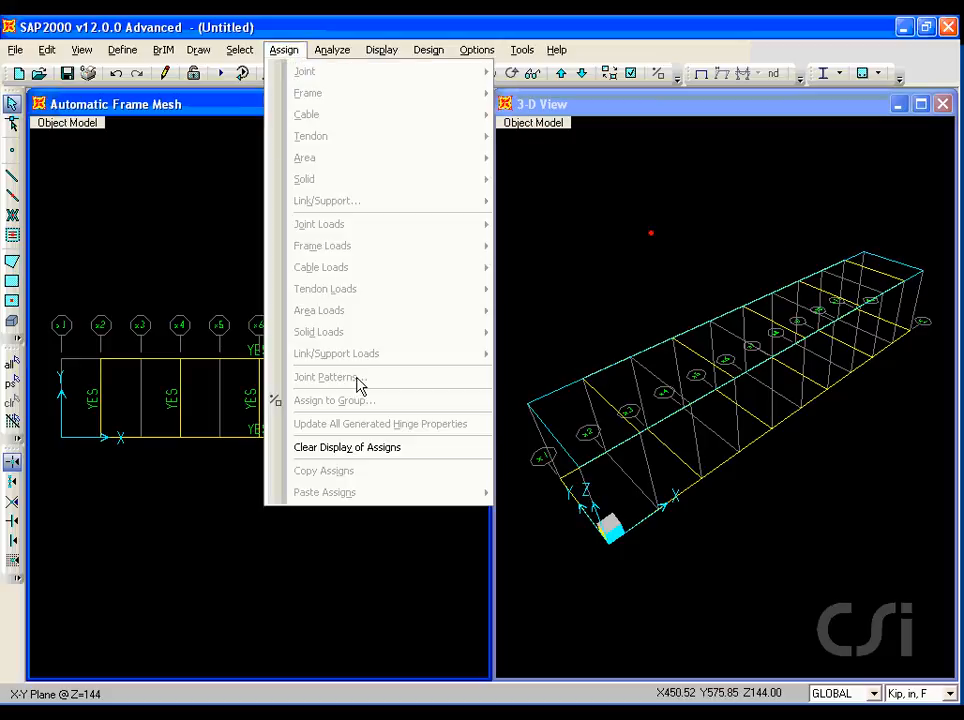
{"action": "left_click", "coordinate": [390, 455]}
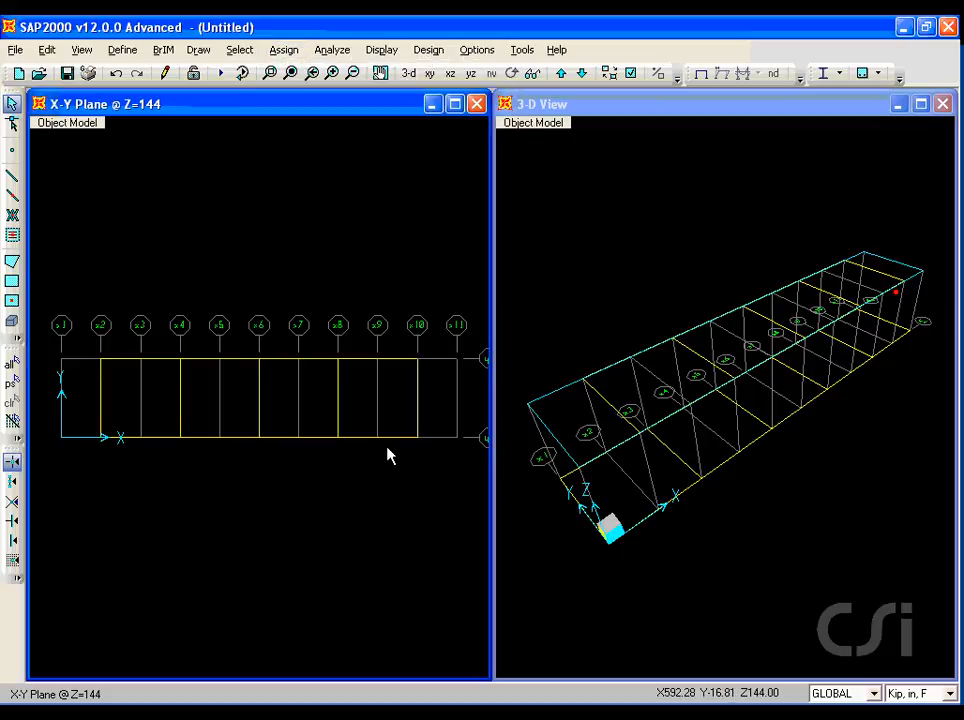
{"action": "left_click", "coordinate": [450, 73]}
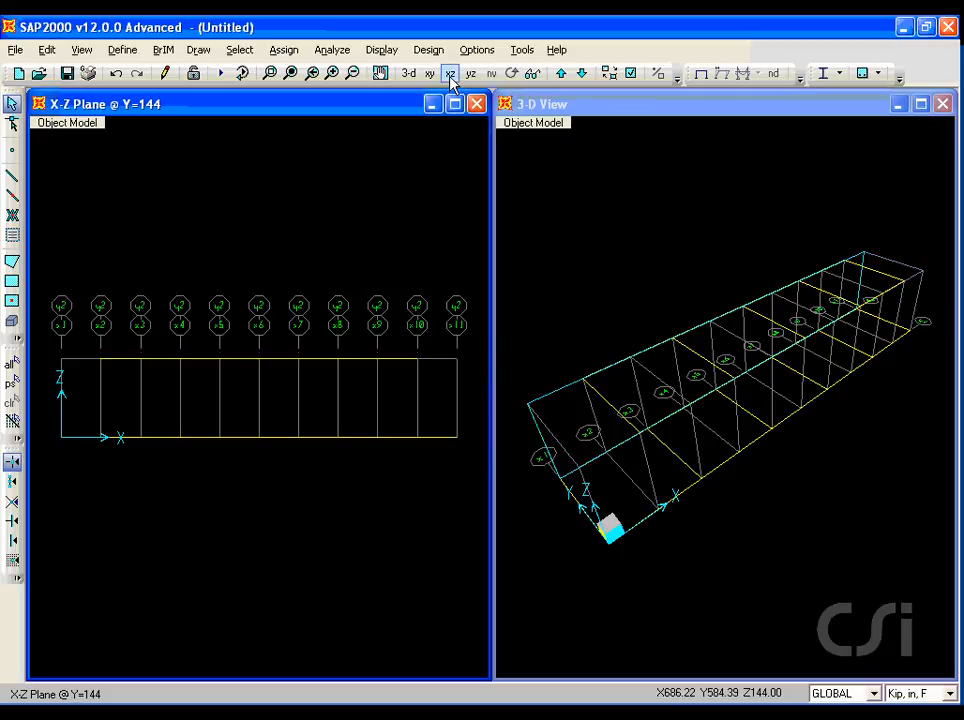
{"action": "left_click", "coordinate": [562, 74]}
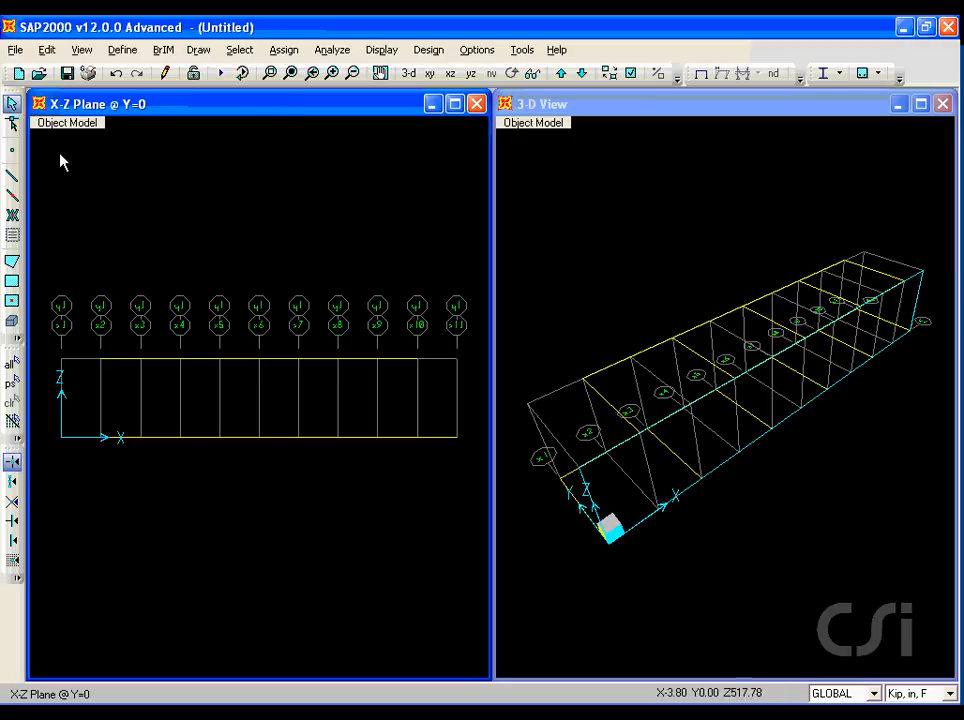
{"action": "left_click", "coordinate": [12, 178]}
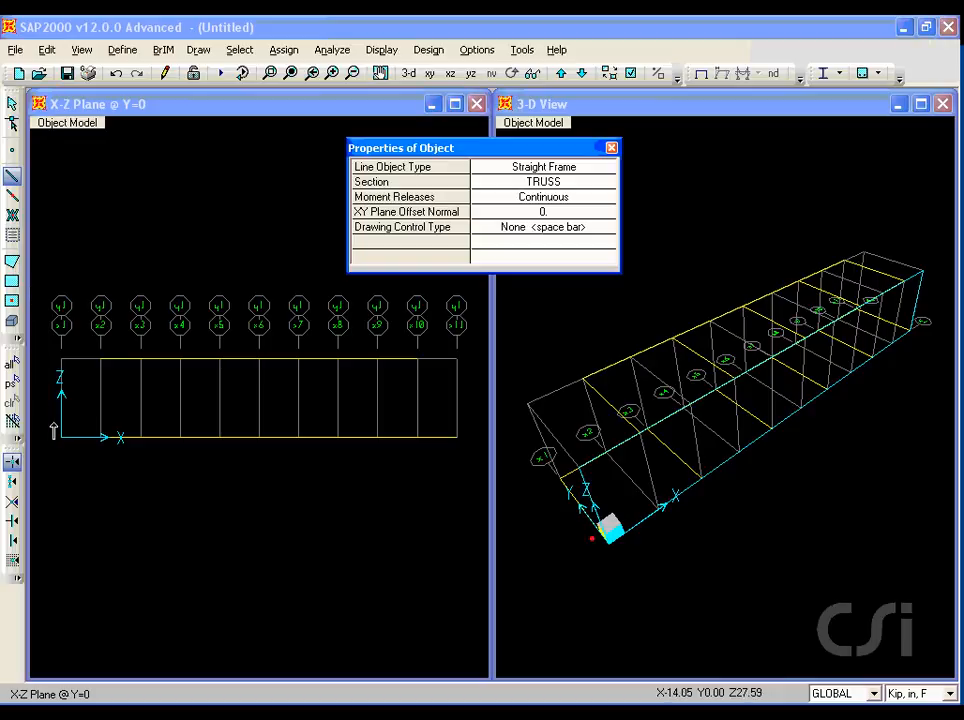
{"action": "left_click", "coordinate": [62, 437]}
{"action": "left_click", "coordinate": [101, 359]}
{"action": "left_click", "coordinate": [141, 437]}
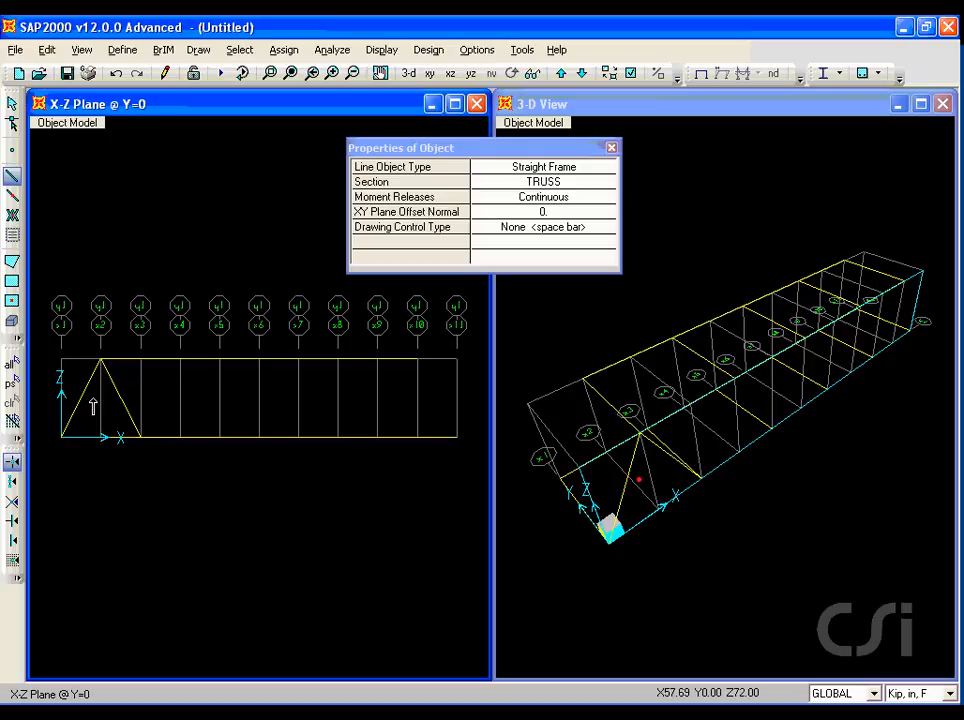
Select the two diagonals and replicate them four times with dx 144 and dy 0.
{"action": "left_click", "coordinate": [12, 104]}
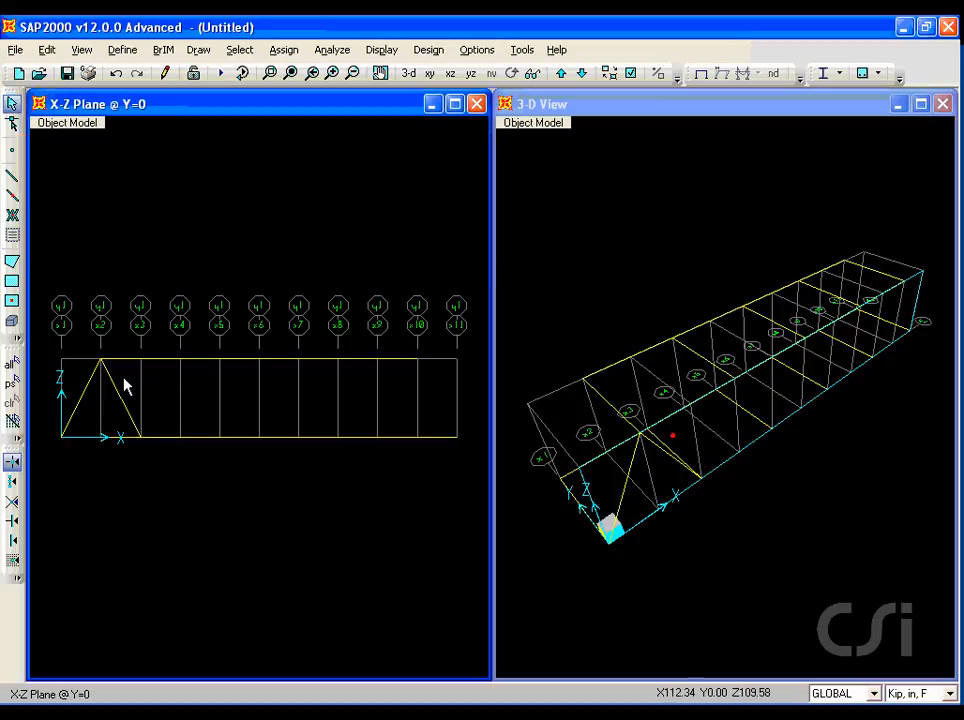
{"action": "left_click_drag", "start_coordinate": [128, 386], "coordinate": [70, 386]}
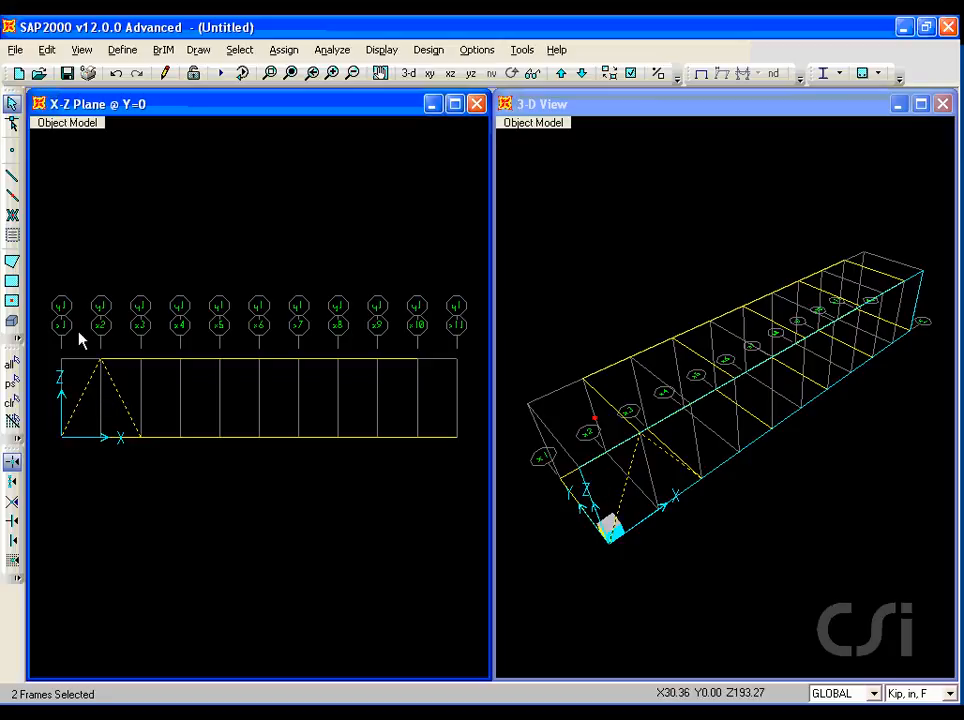
{"action": "left_click", "coordinate": [45, 51]}
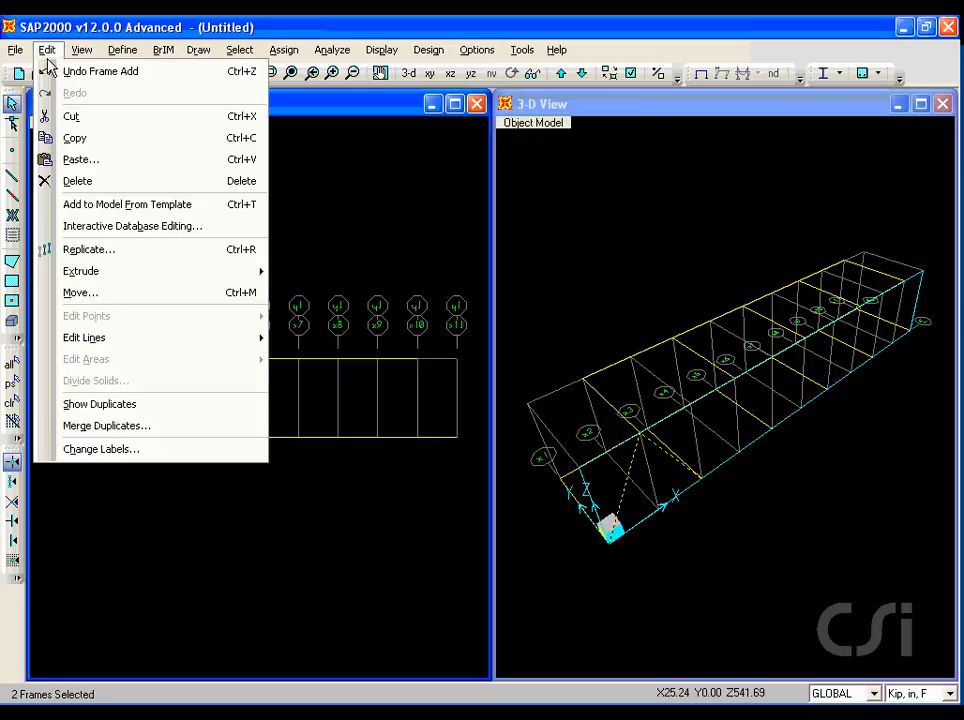
{"action": "left_click", "coordinate": [97, 251]}
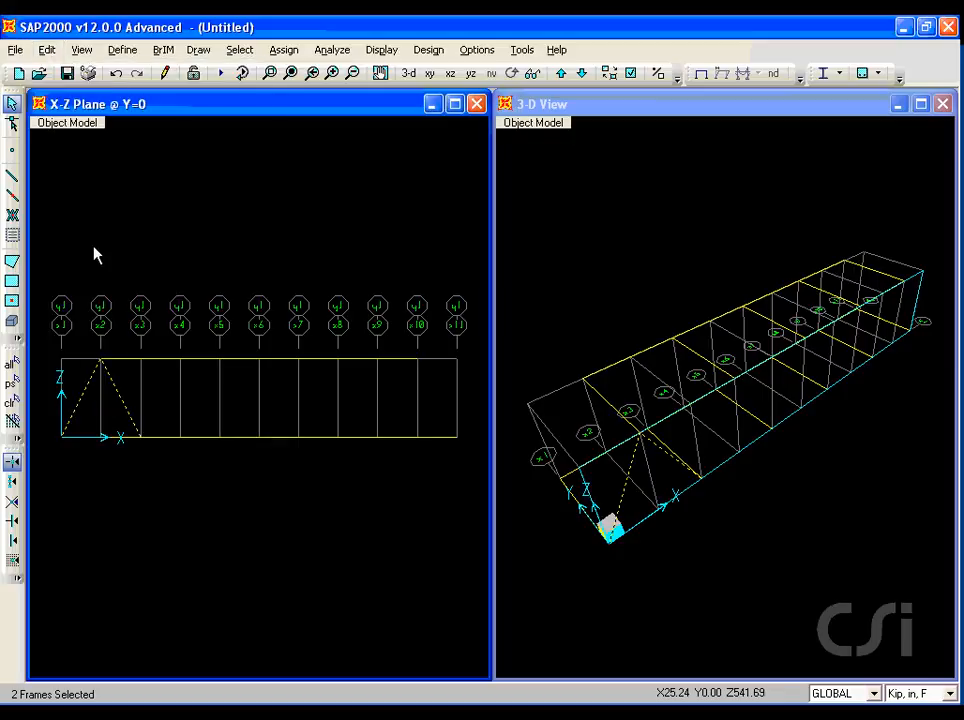
{"action": "double_click", "coordinate": [388, 294]}
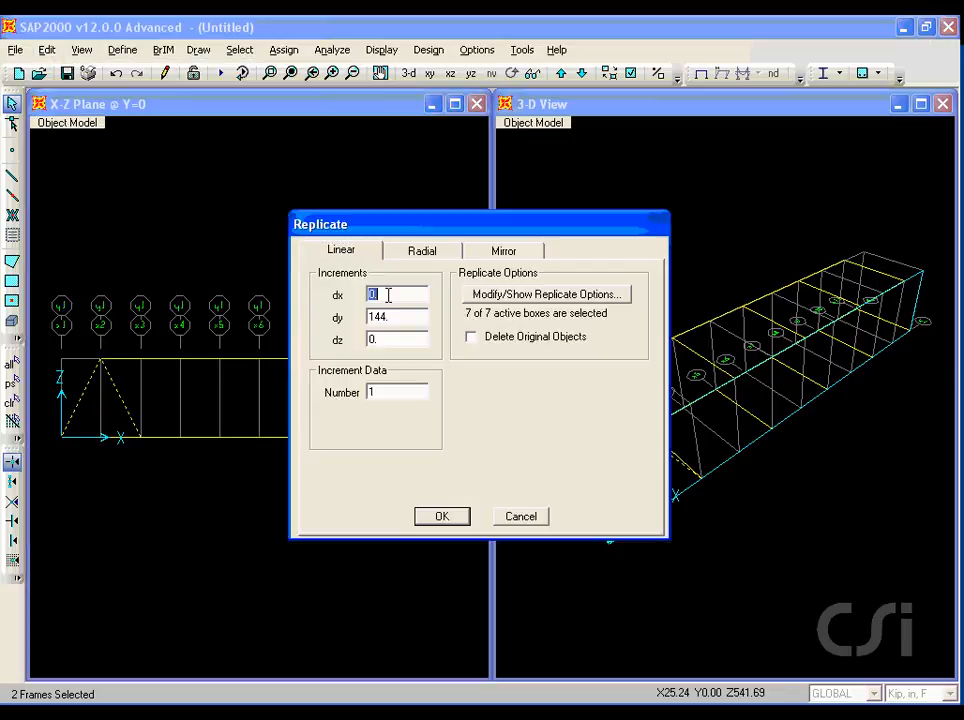
{"action": "double_click", "coordinate": [388, 317]}
{"action": "type", "text": "0"}
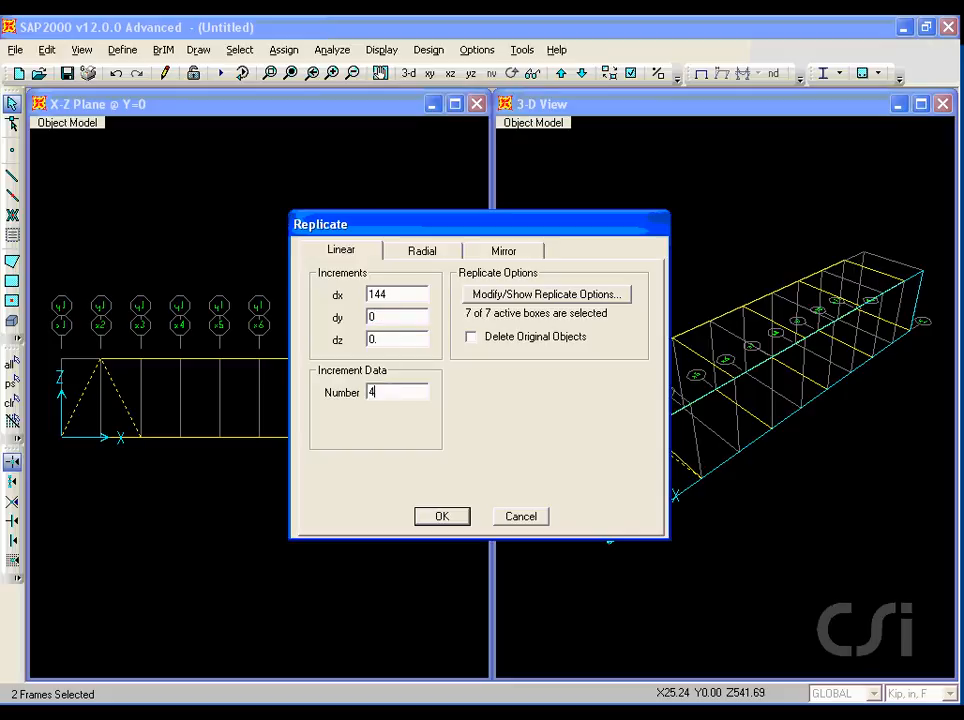
{"action": "left_click", "coordinate": [441, 516]}
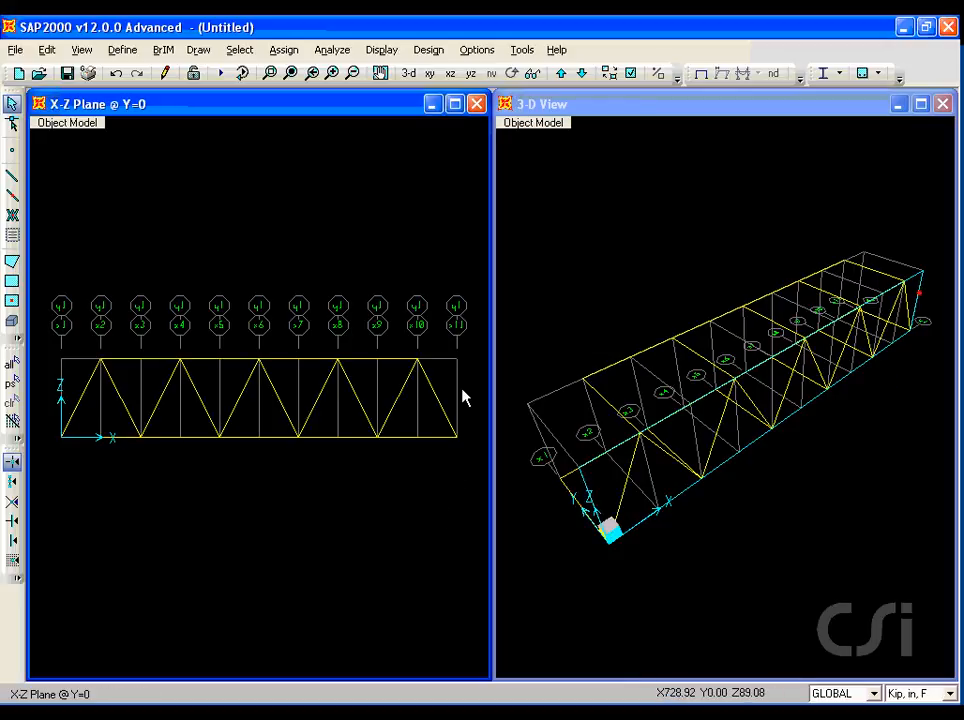
Select all ten diagonals and release Moment 33 (Major) at both their start and end.
{"action": "left_click_drag", "start_coordinate": [462, 379], "coordinate": [69, 389]}
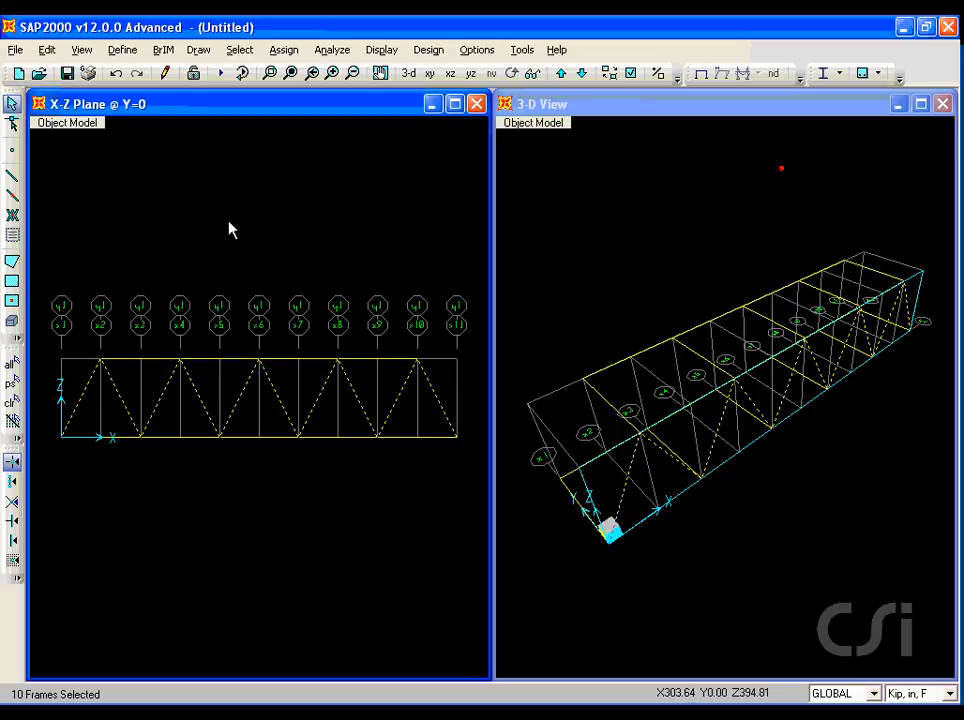
{"action": "left_click", "coordinate": [284, 50]}
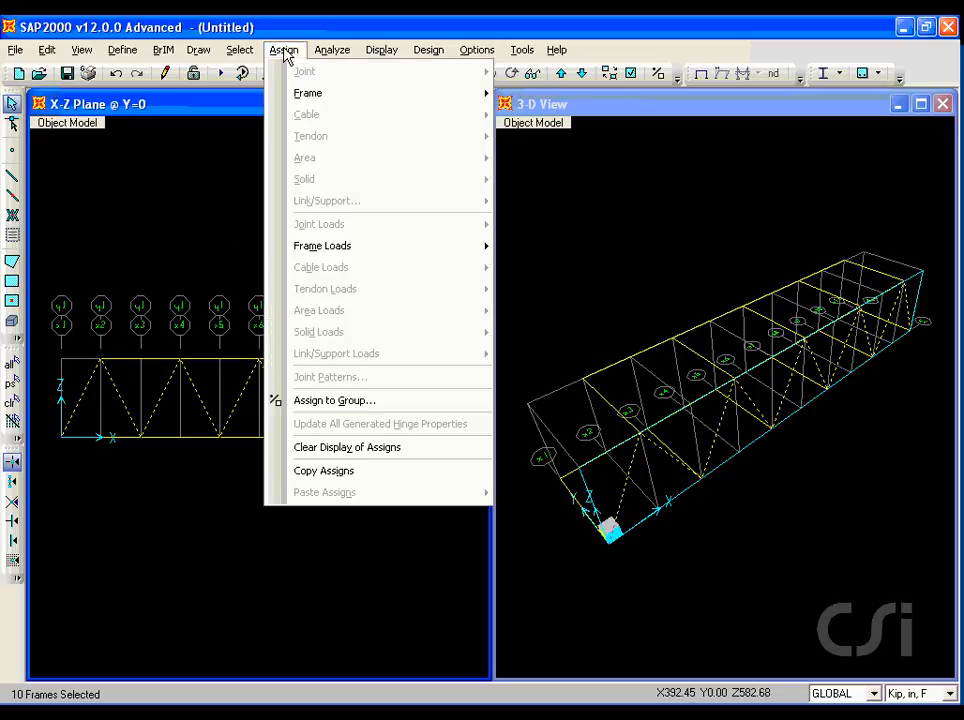
{"action": "mouse_move", "coordinate": [295, 94]}
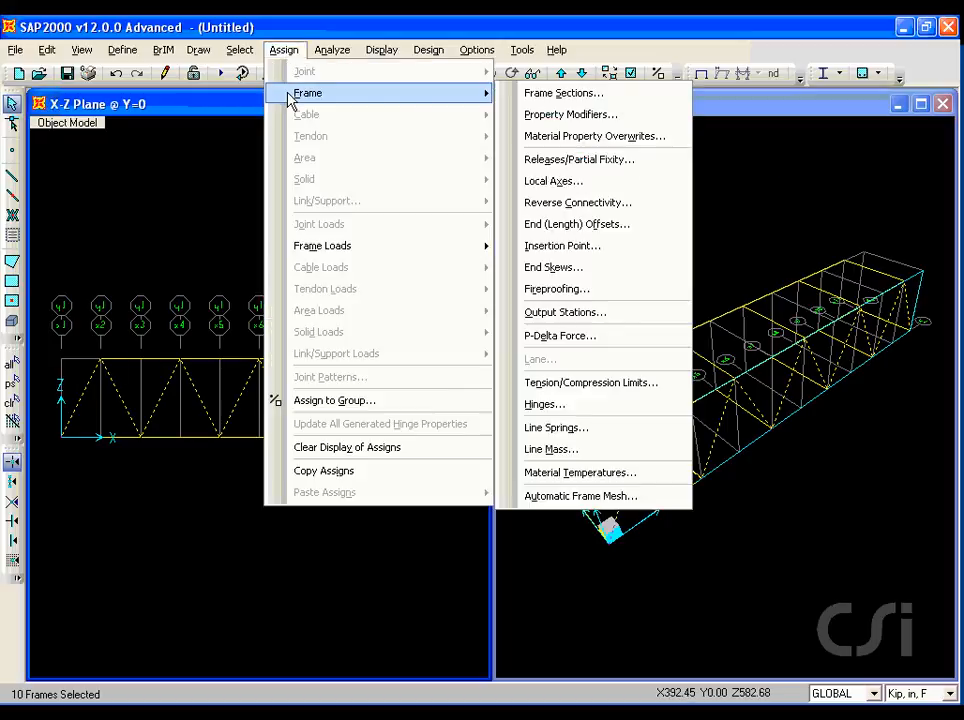
{"action": "left_click", "coordinate": [575, 168]}
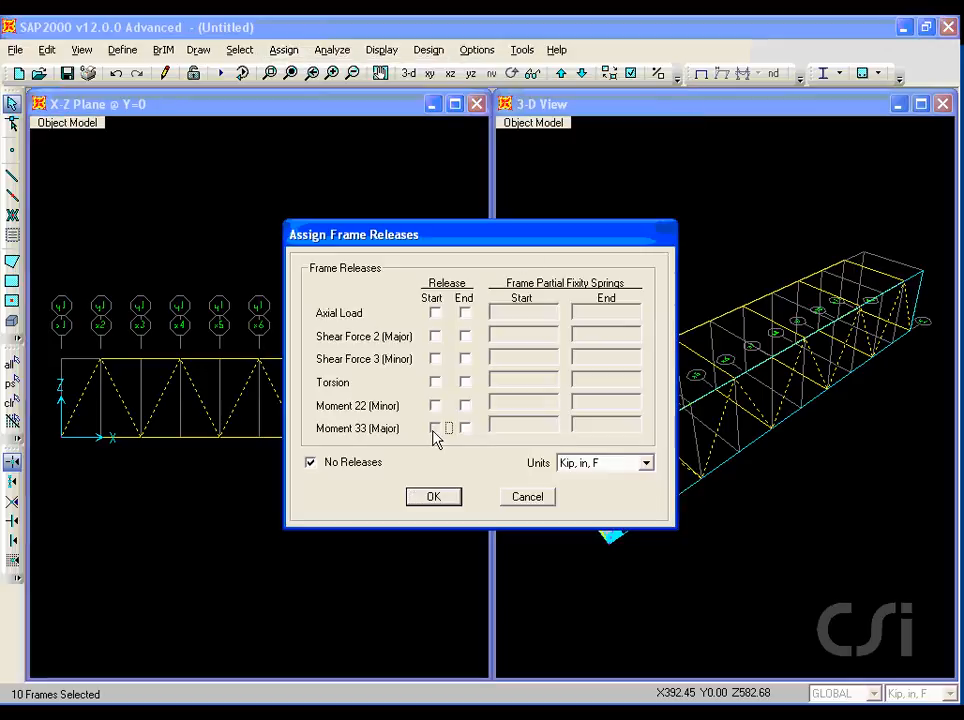
{"action": "left_click", "coordinate": [435, 428]}
{"action": "left_click", "coordinate": [465, 428]}
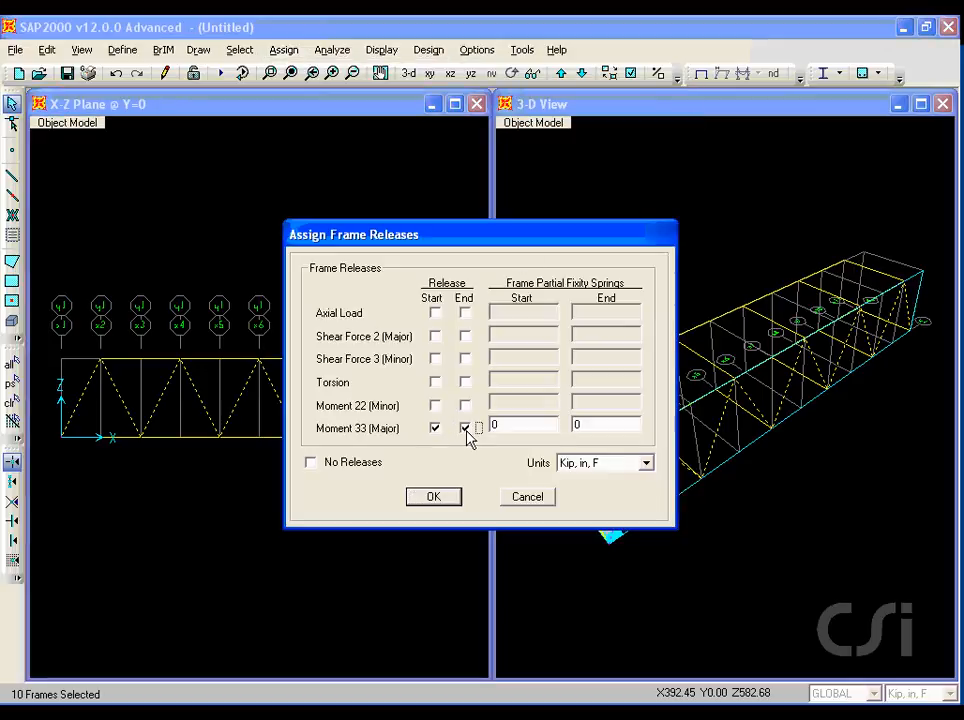
{"action": "left_click", "coordinate": [433, 497]}
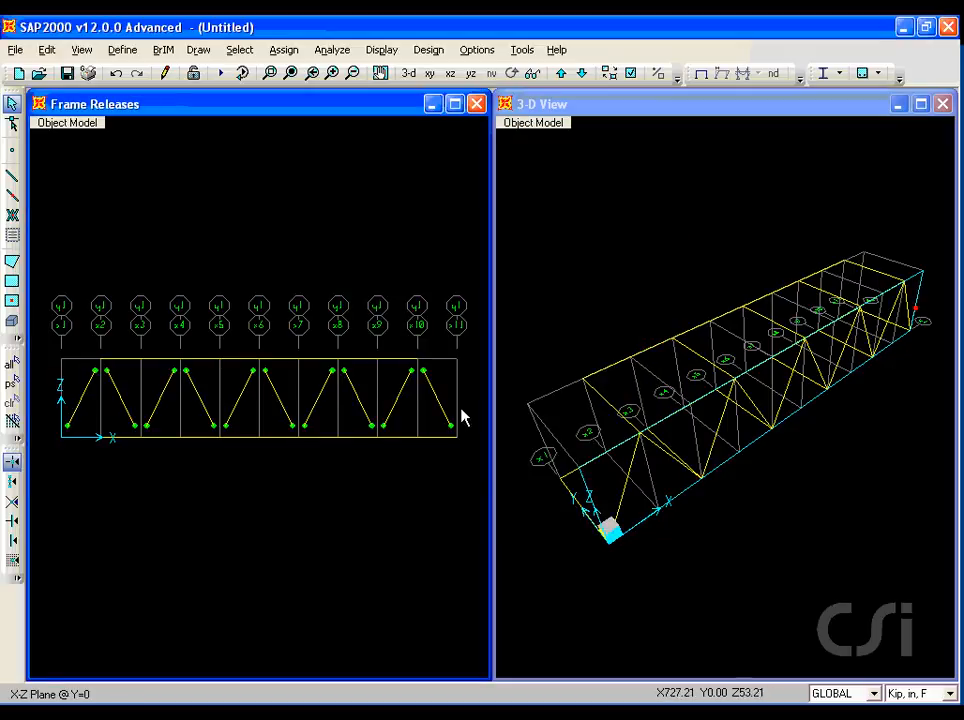
Select the ten diagonals and replicate them once with dx 0 and dy 144 to the opposite truss face.
{"action": "left_click_drag", "start_coordinate": [465, 387], "coordinate": [73, 404]}
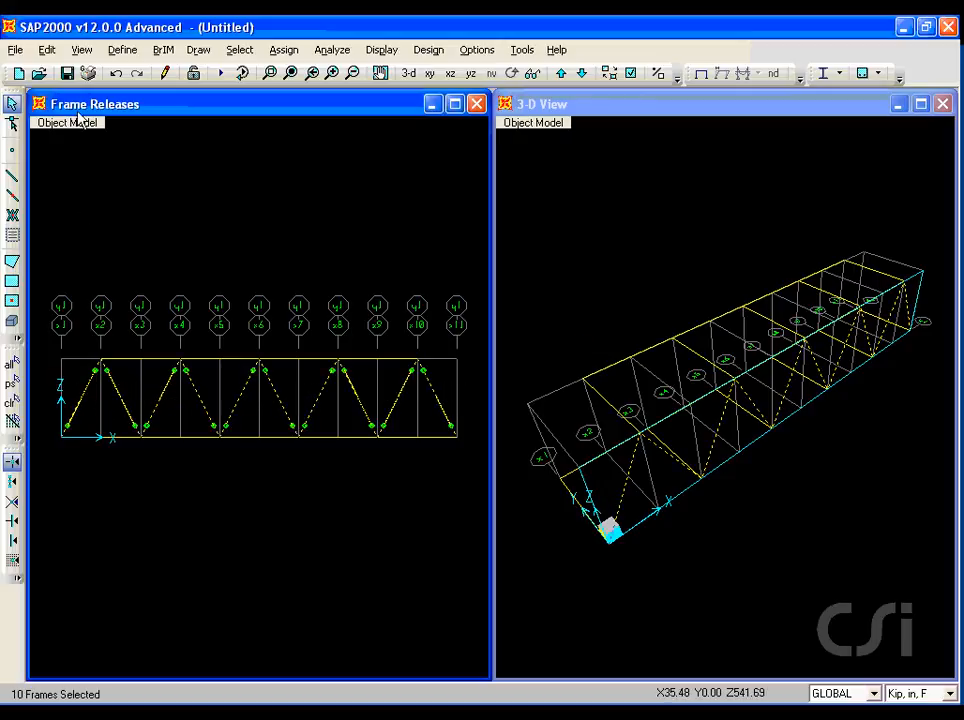
{"action": "left_click", "coordinate": [52, 49]}
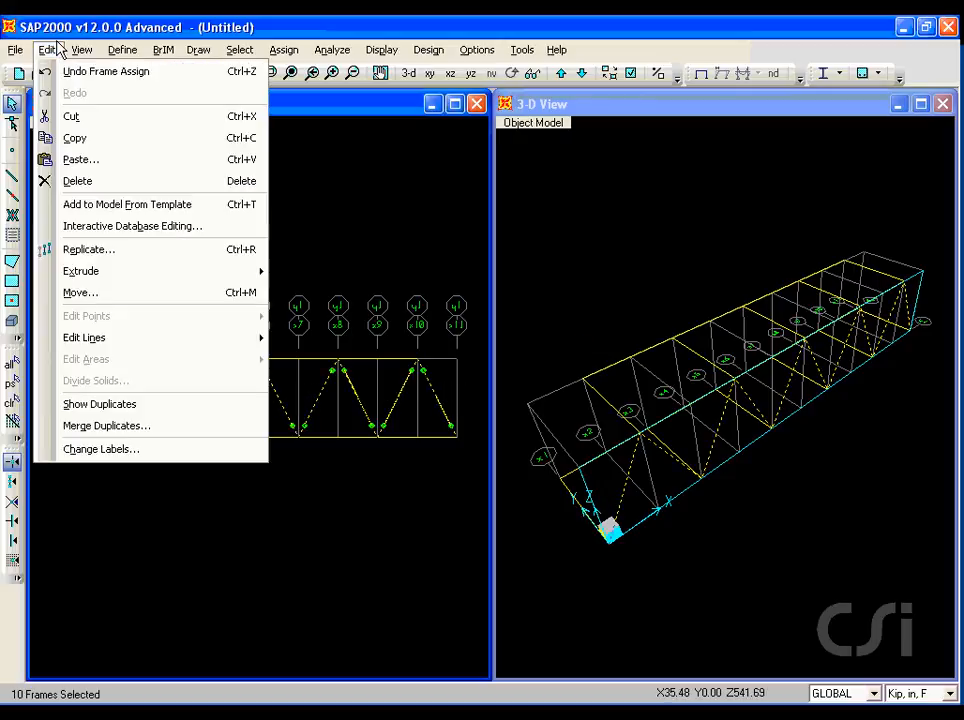
{"action": "left_click", "coordinate": [89, 250]}
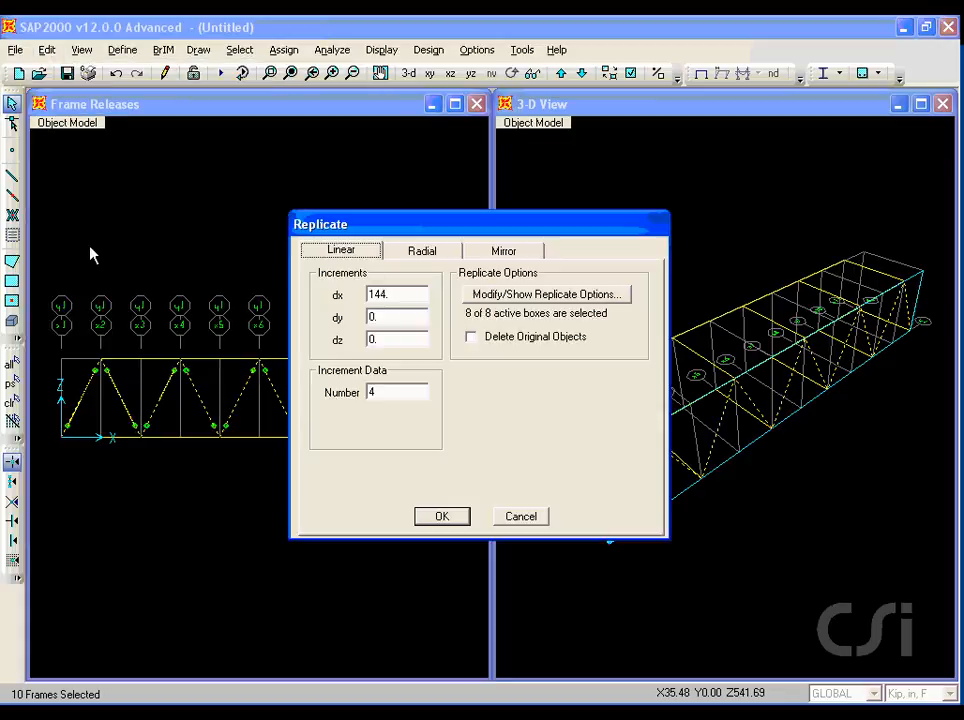
{"action": "double_click", "coordinate": [404, 292]}
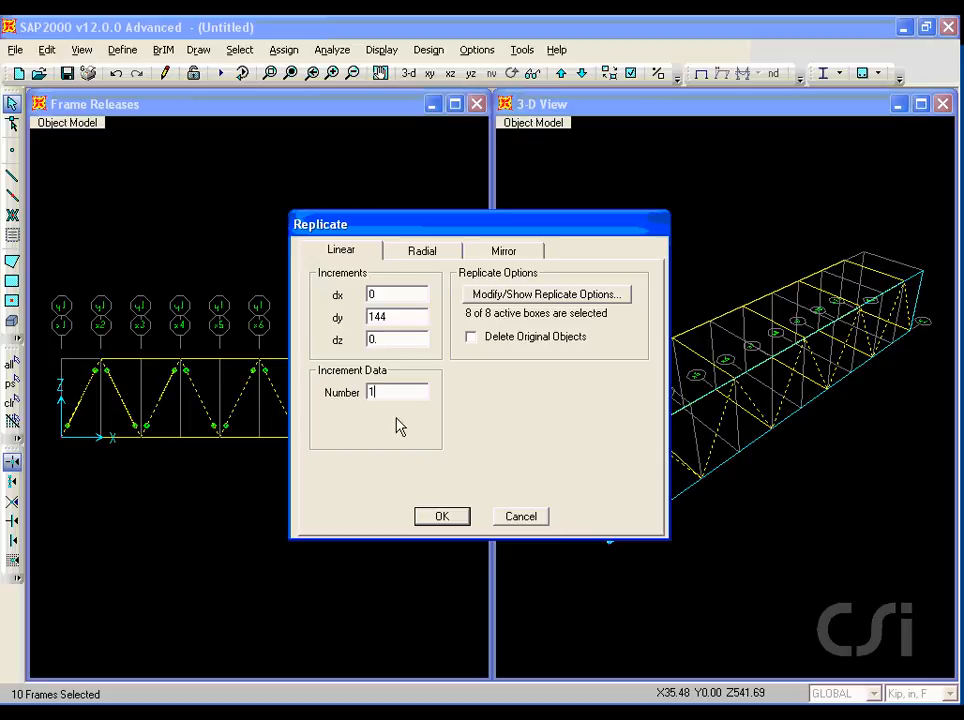
{"action": "left_click", "coordinate": [441, 516]}
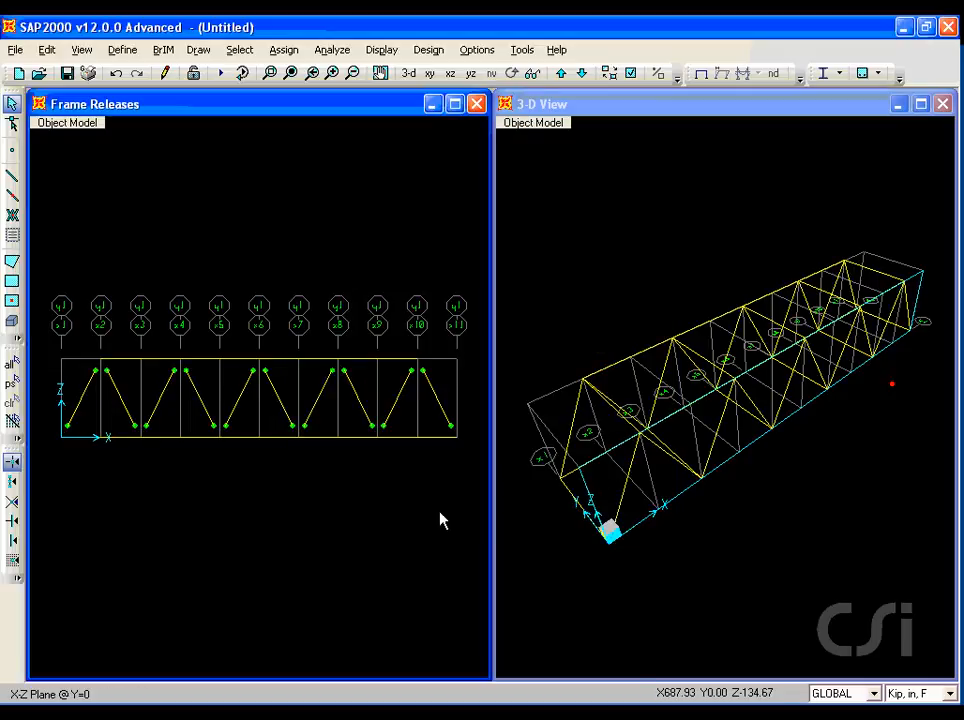
Clear the display of assignments and switch the left view to the X-Y plane at Z=0.
{"action": "left_click", "coordinate": [285, 52]}
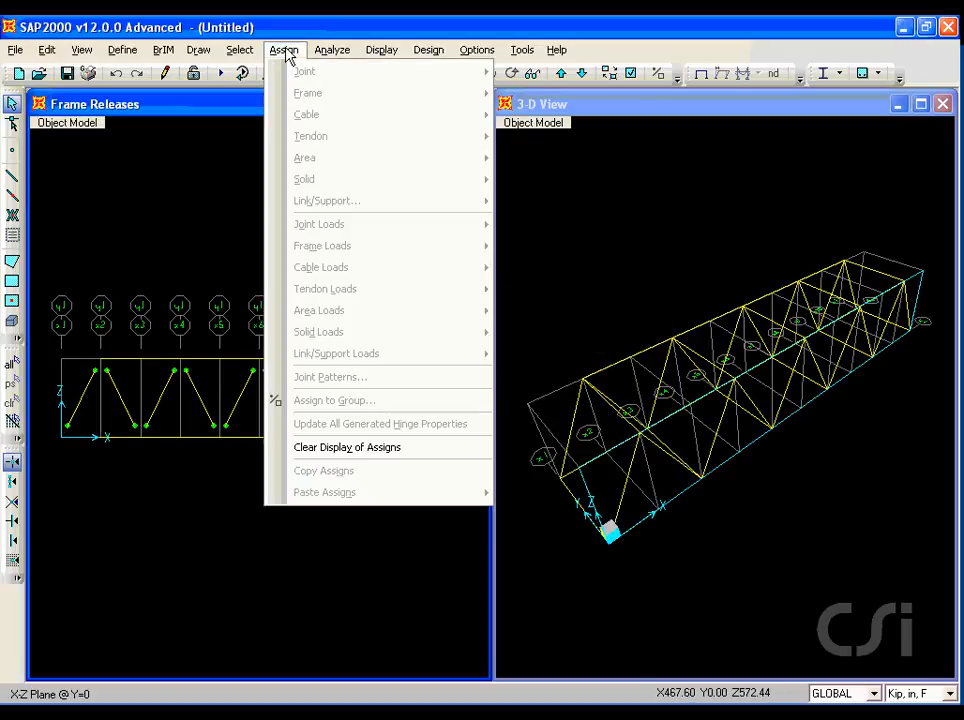
{"action": "left_click", "coordinate": [377, 450]}
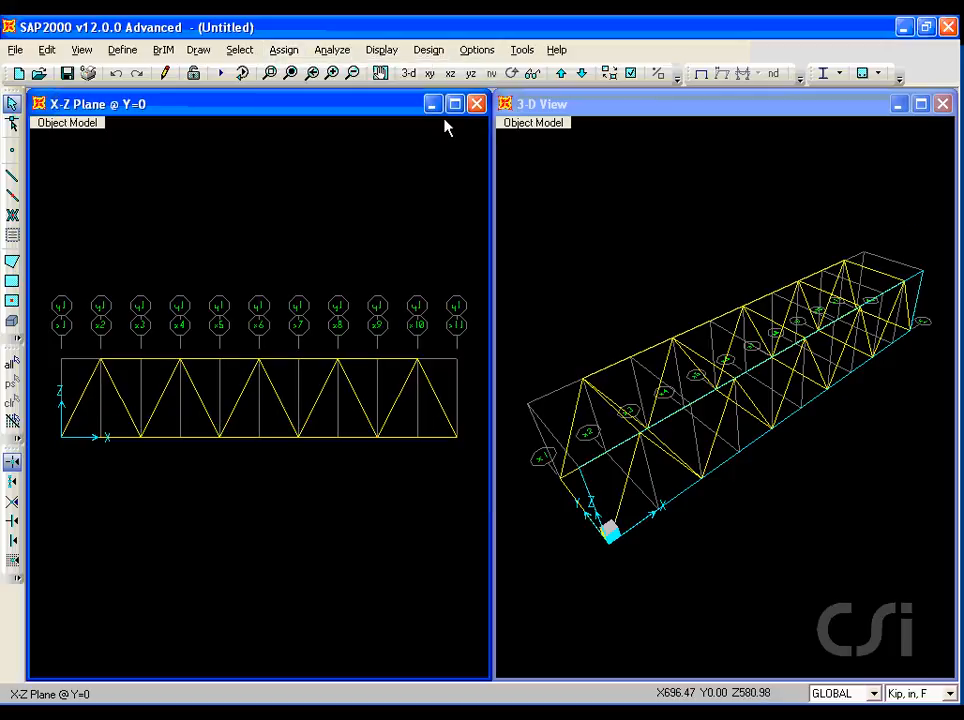
{"action": "left_click", "coordinate": [429, 74]}
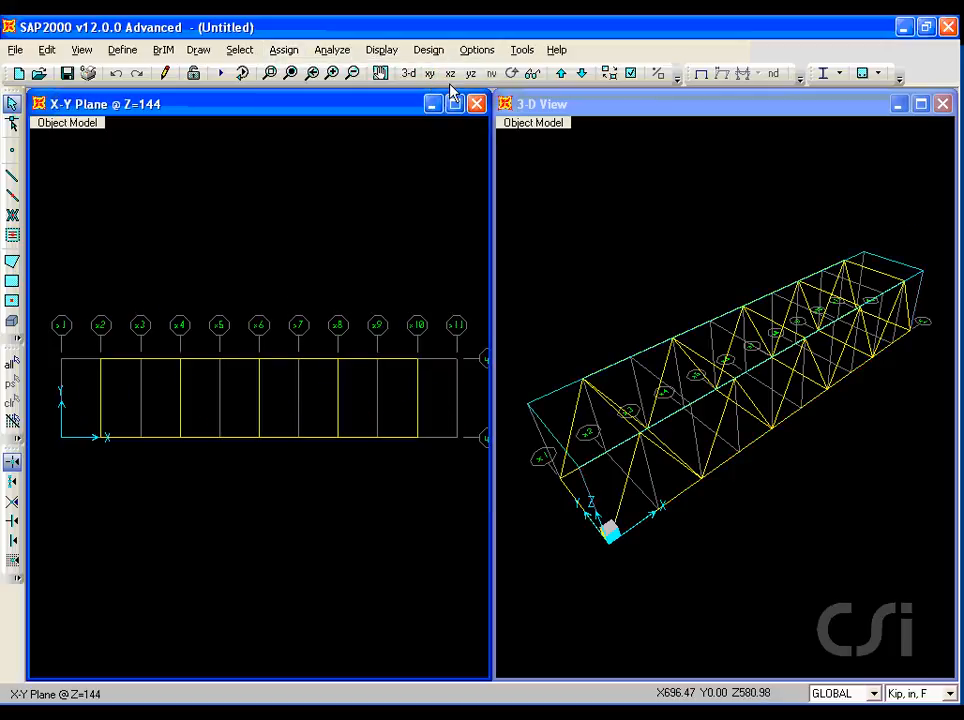
{"action": "left_click", "coordinate": [581, 74]}
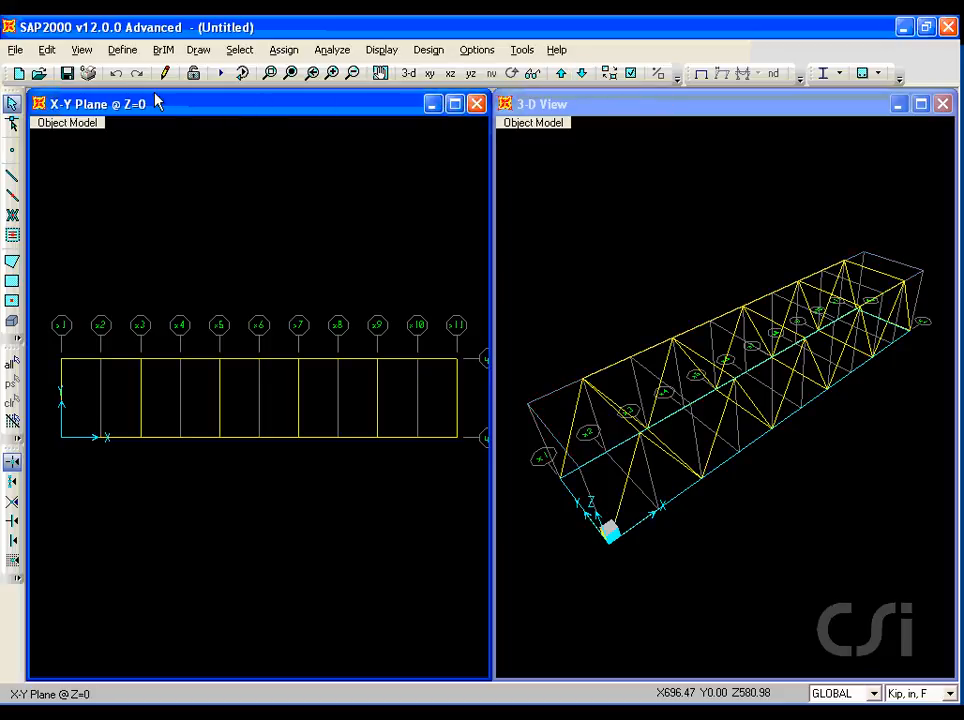
Define a new shell area section named DECK.
{"action": "left_click", "coordinate": [128, 52]}
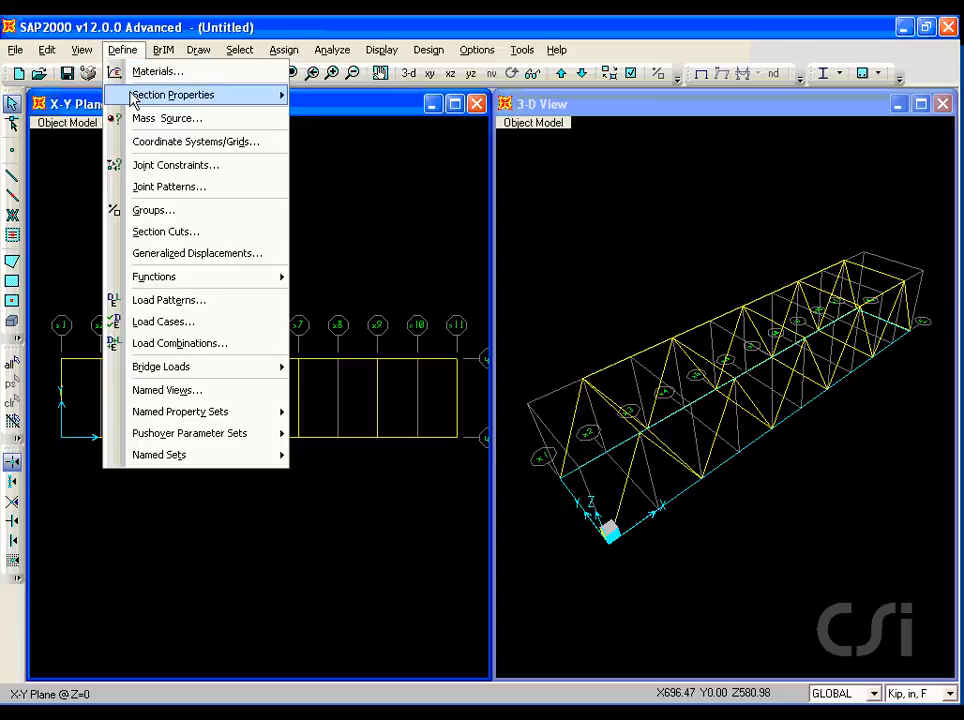
{"action": "mouse_move", "coordinate": [134, 99]}
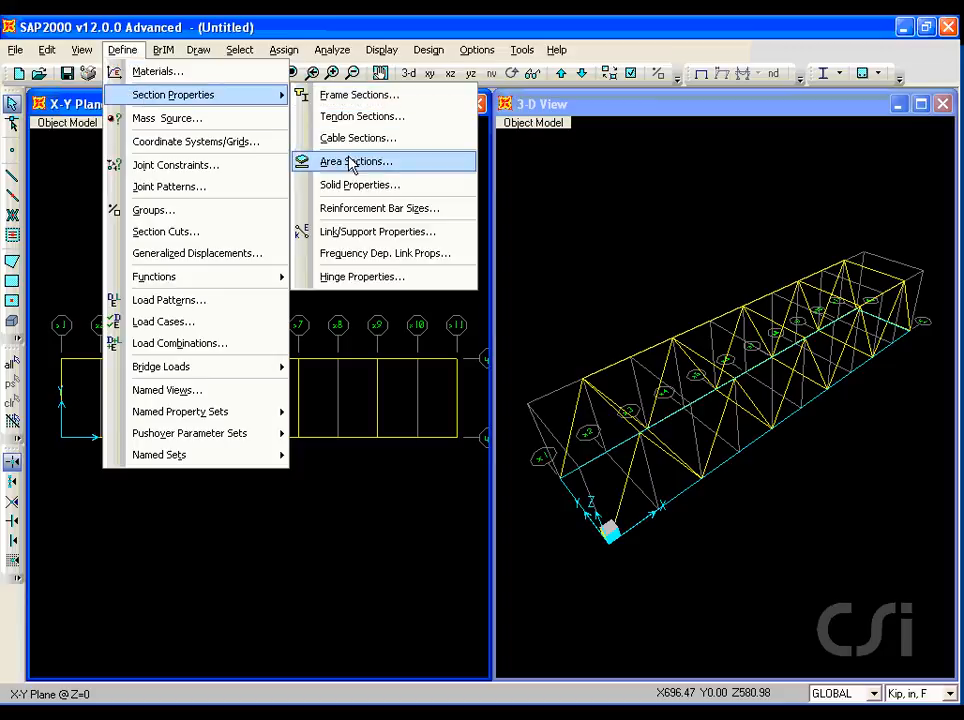
{"action": "left_click", "coordinate": [378, 168]}
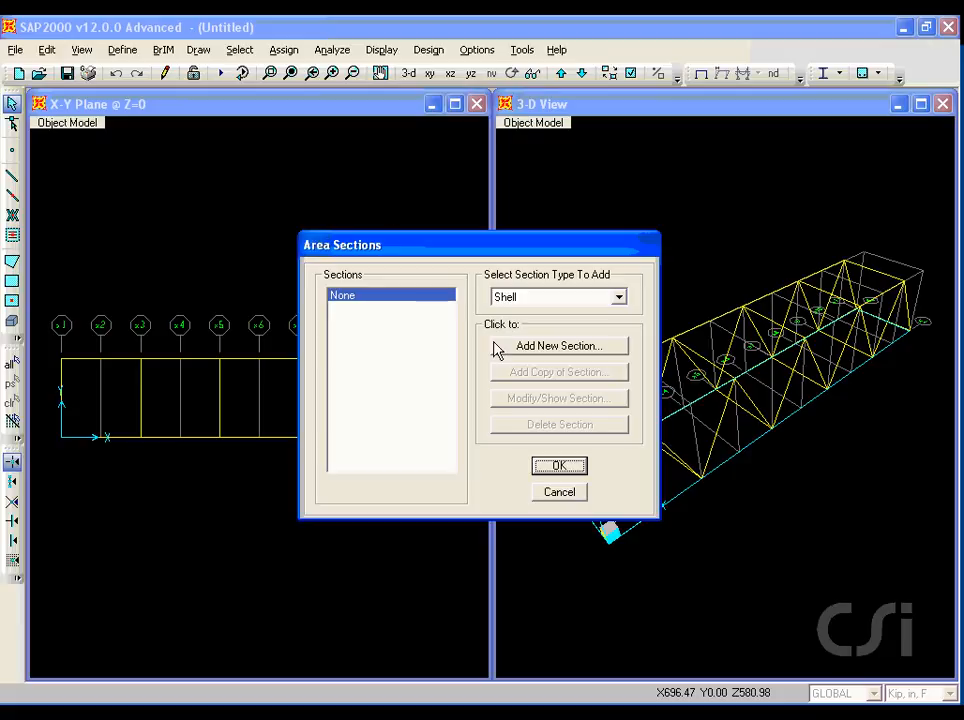
{"action": "left_click", "coordinate": [527, 347]}
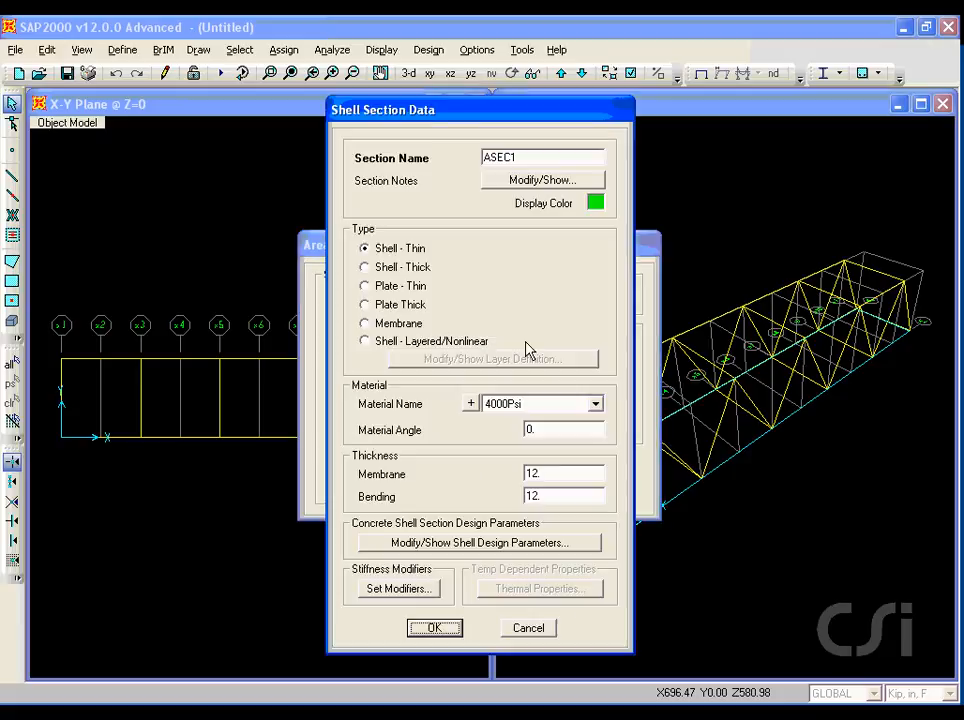
{"action": "double_click", "coordinate": [534, 155]}
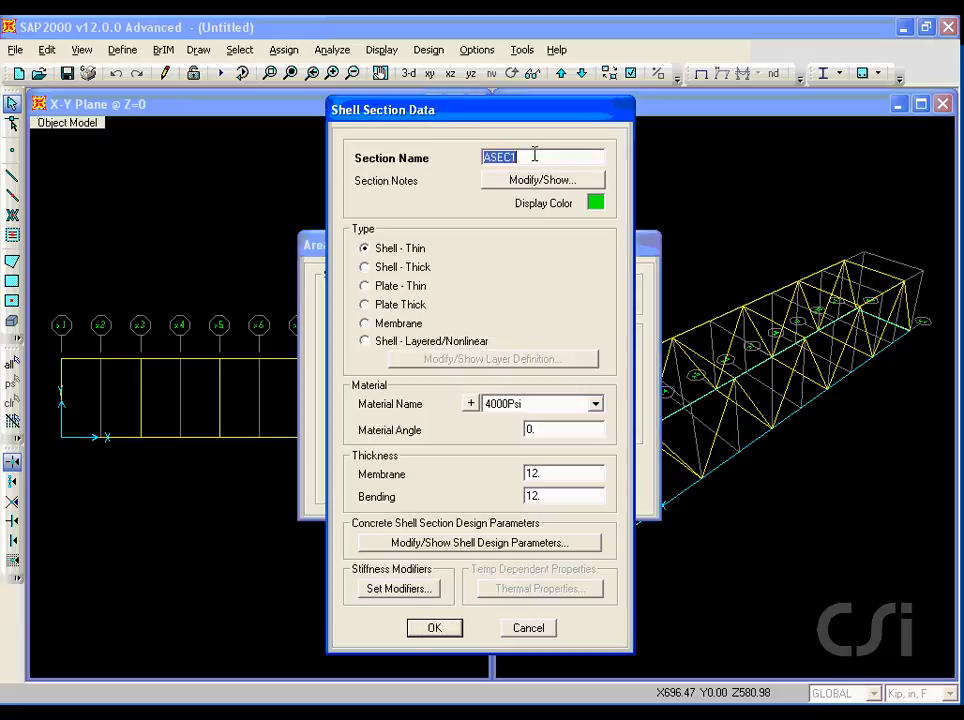
{"action": "type", "text": "DECK"}
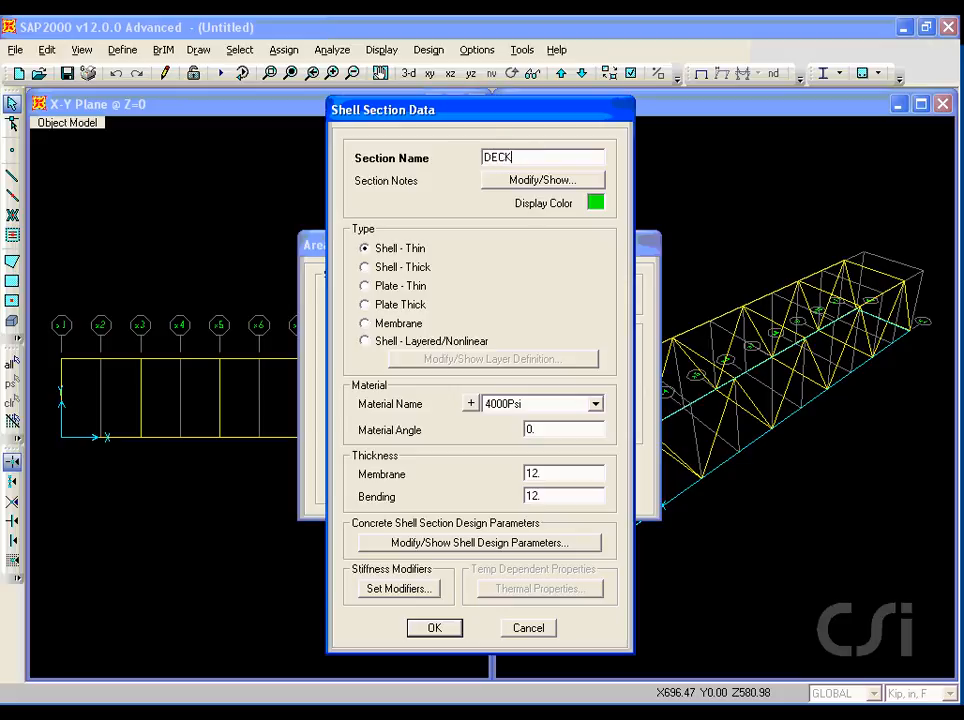
{"action": "key", "text": "ctrl+shift+d"}
{"action": "left_click_drag", "start_coordinate": [479, 415], "coordinate": [517, 416]}
{"action": "type", "text": "5"}
{"action": "left_click", "coordinate": [438, 628]}
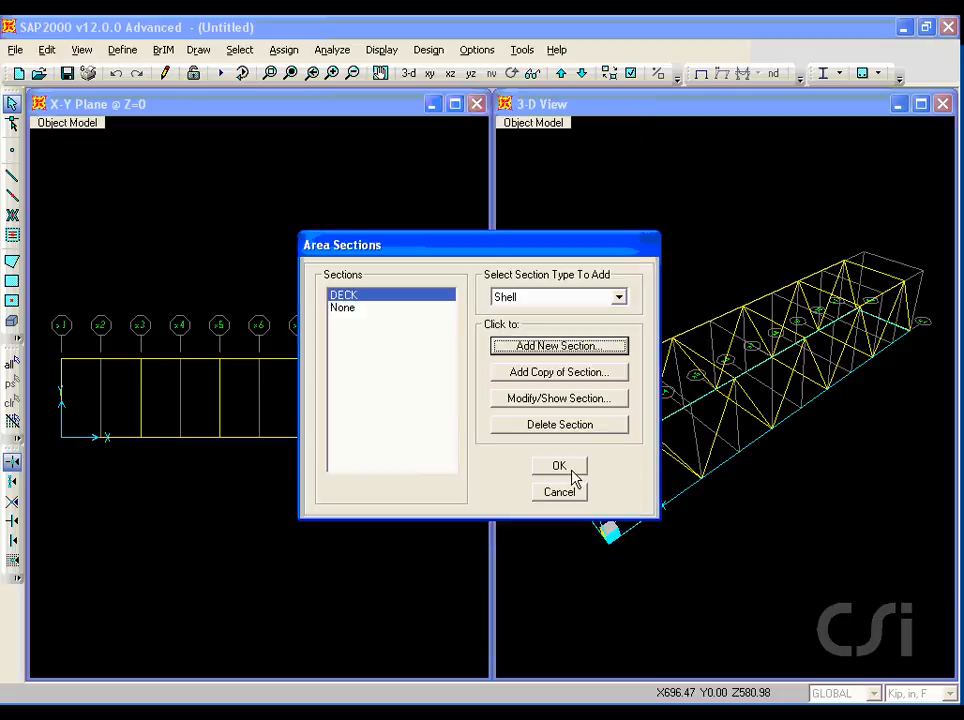
{"action": "left_click", "coordinate": [575, 472]}
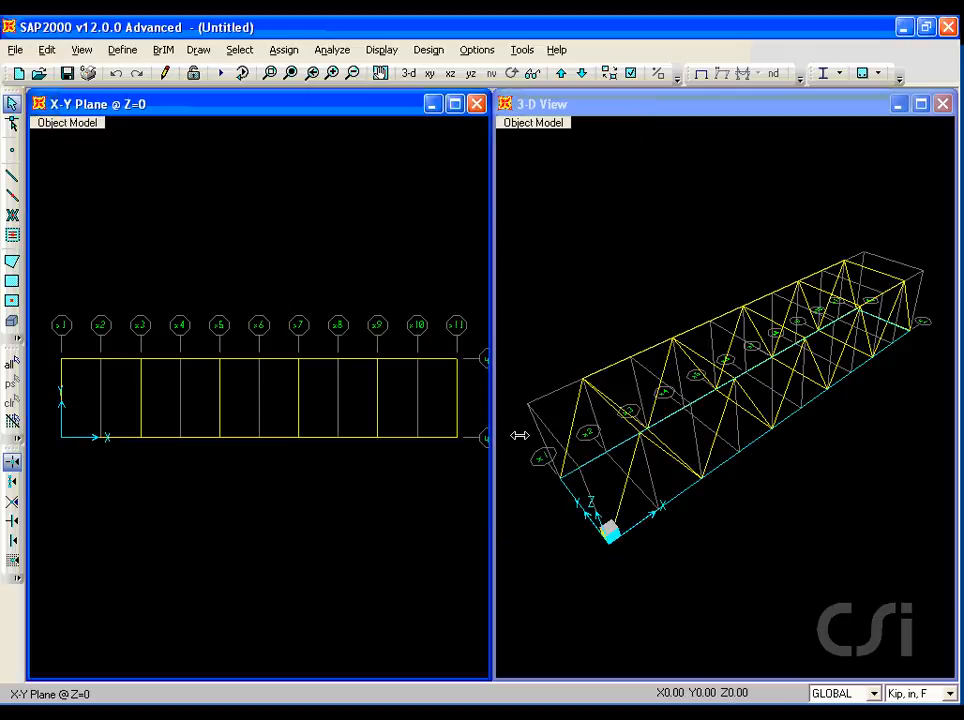
Draw a rectangular DECK area on the X-Y plane at Z=0 spanning grid x1 at Y=144 to x11 at Y=0.
{"action": "left_click", "coordinate": [196, 51]}
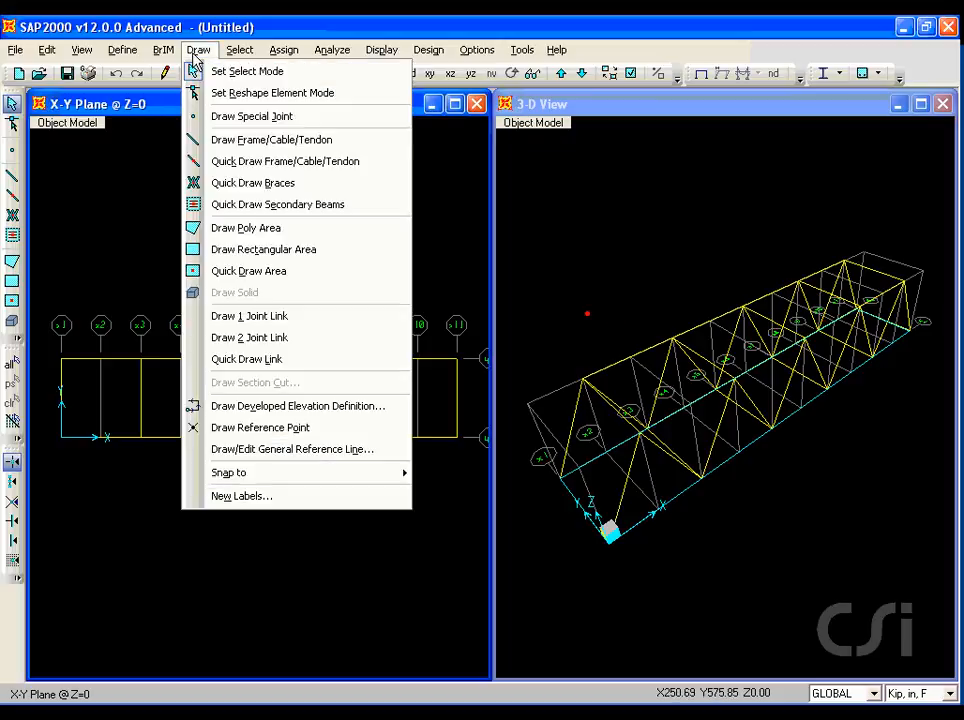
{"action": "left_click", "coordinate": [265, 250]}
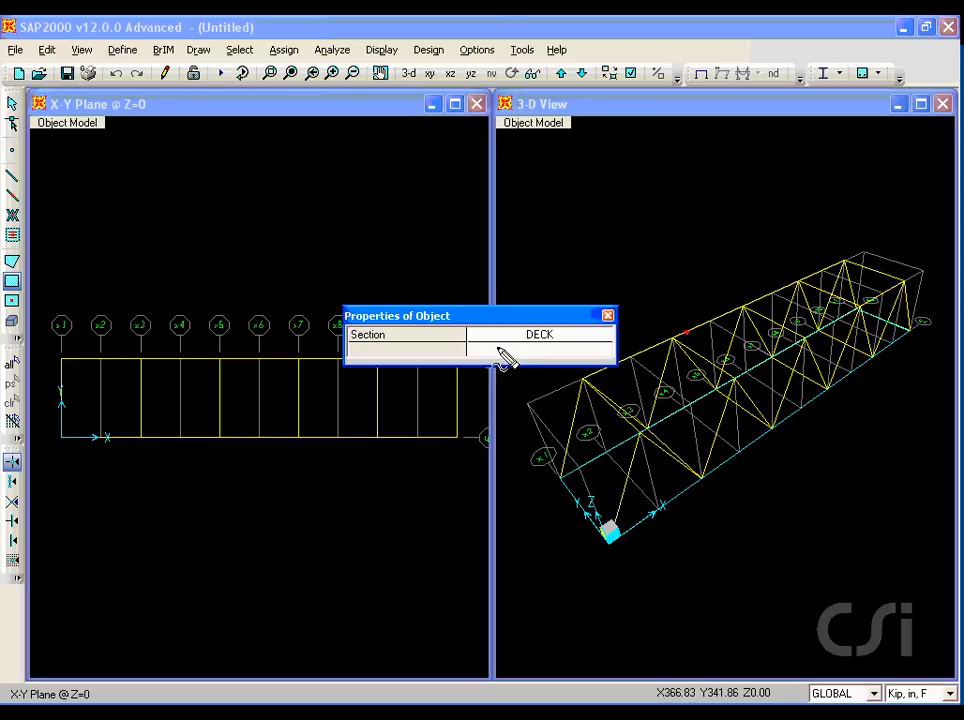
{"action": "left_click_drag", "start_coordinate": [497, 349], "coordinate": [573, 350]}
{"action": "left_click_drag", "start_coordinate": [520, 318], "coordinate": [503, 283]}
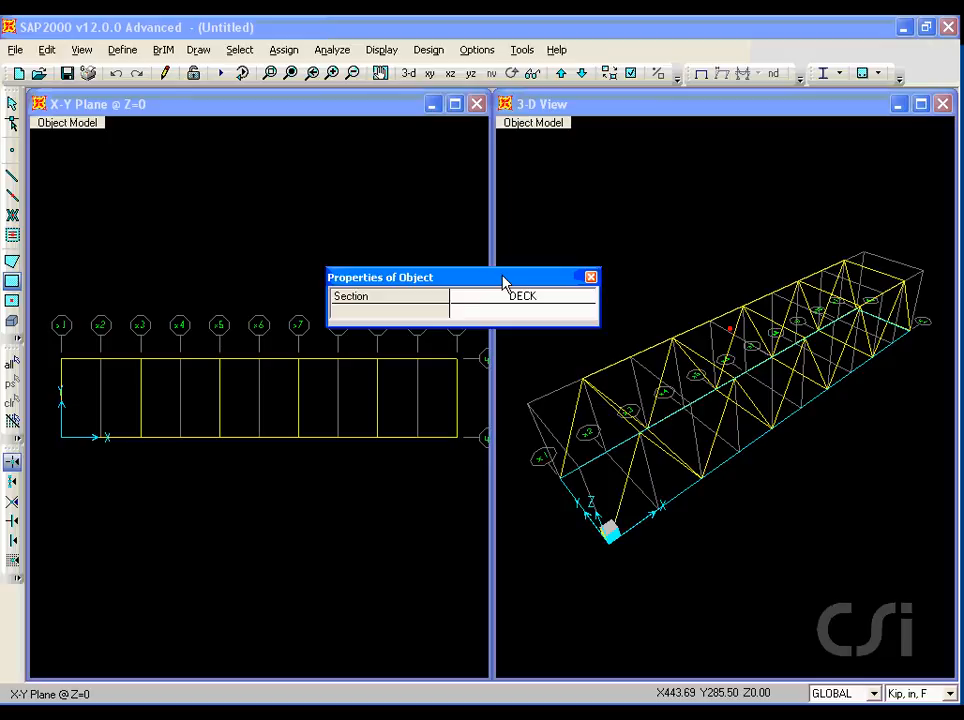
{"action": "left_click", "coordinate": [63, 361]}
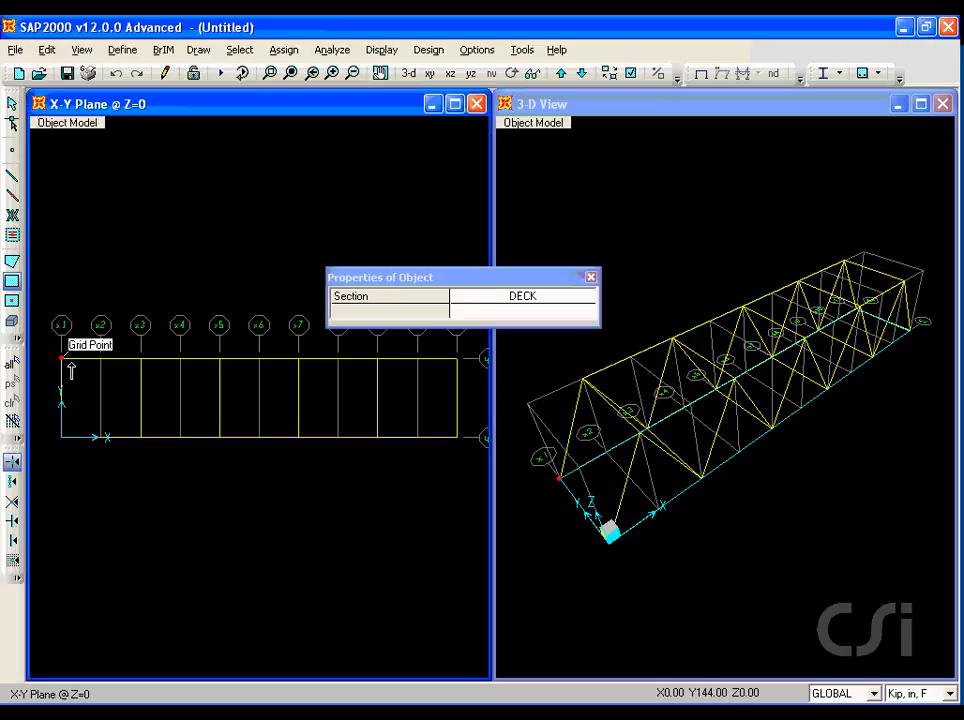
{"action": "left_click", "coordinate": [456, 437]}
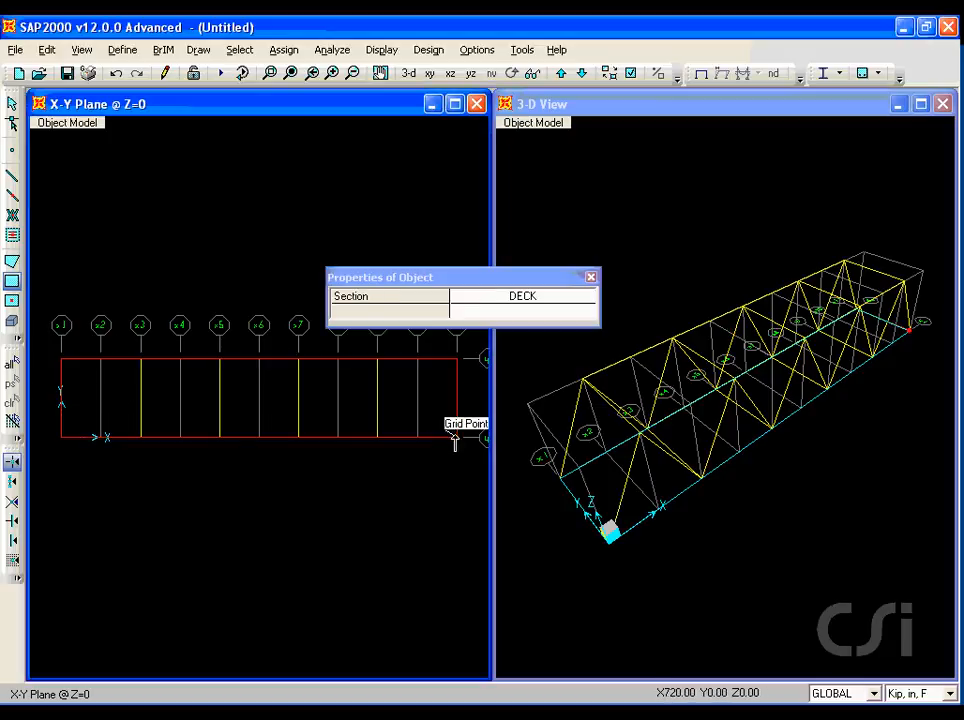
{"action": "left_click", "coordinate": [13, 104]}
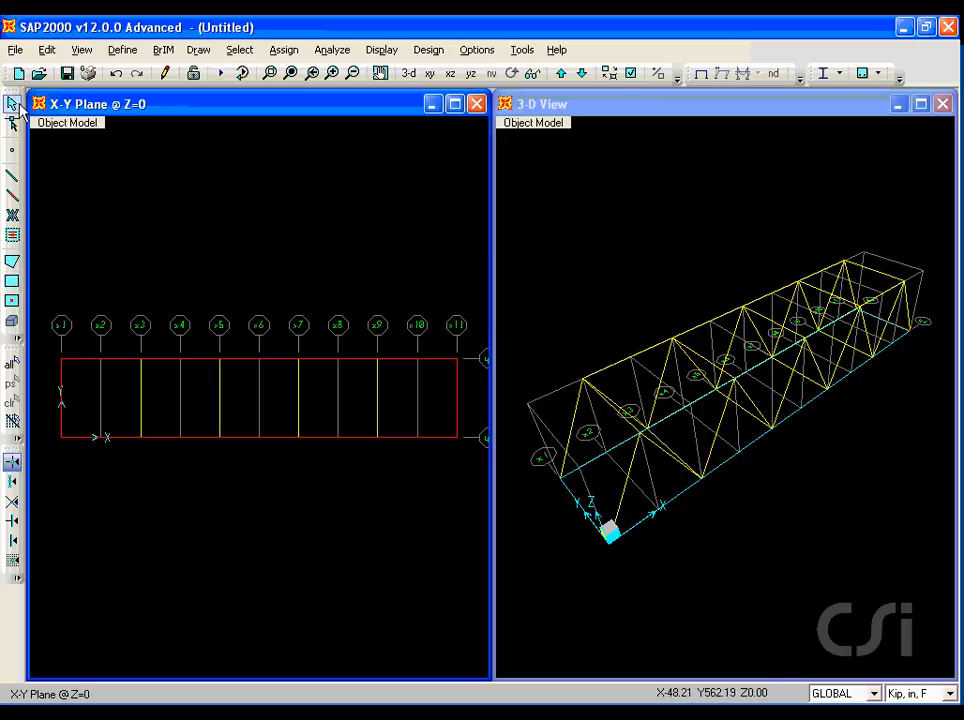
Set the deck area's automatic mesh to points on area edges from intersections of straight line objects in the meshing group.
{"action": "right_click", "coordinate": [196, 395]}
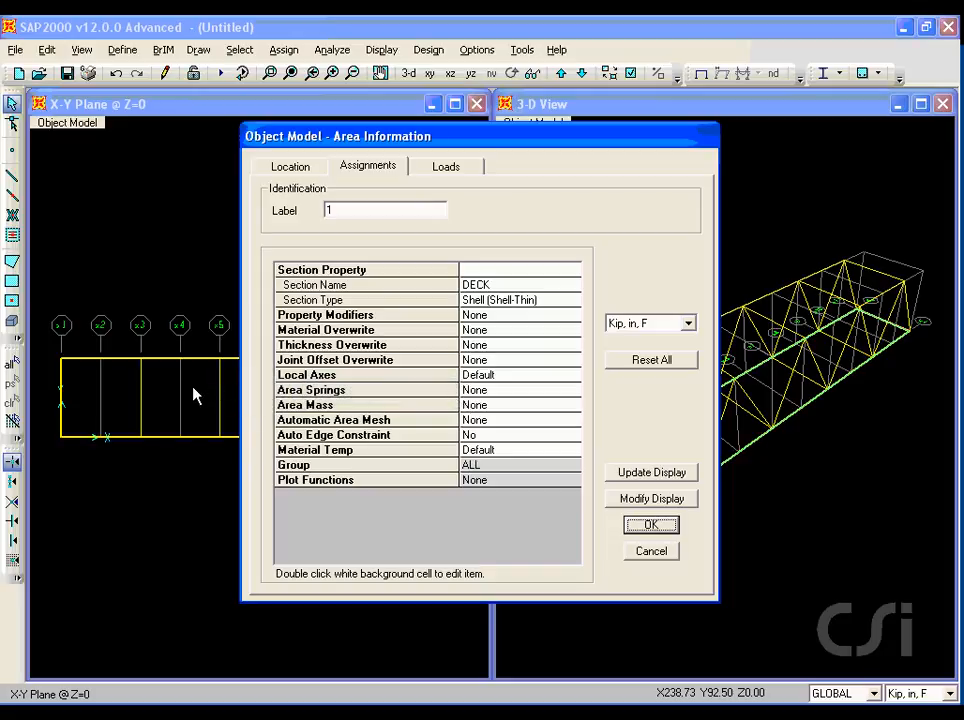
{"action": "left_click_drag", "start_coordinate": [341, 181], "coordinate": [395, 182]}
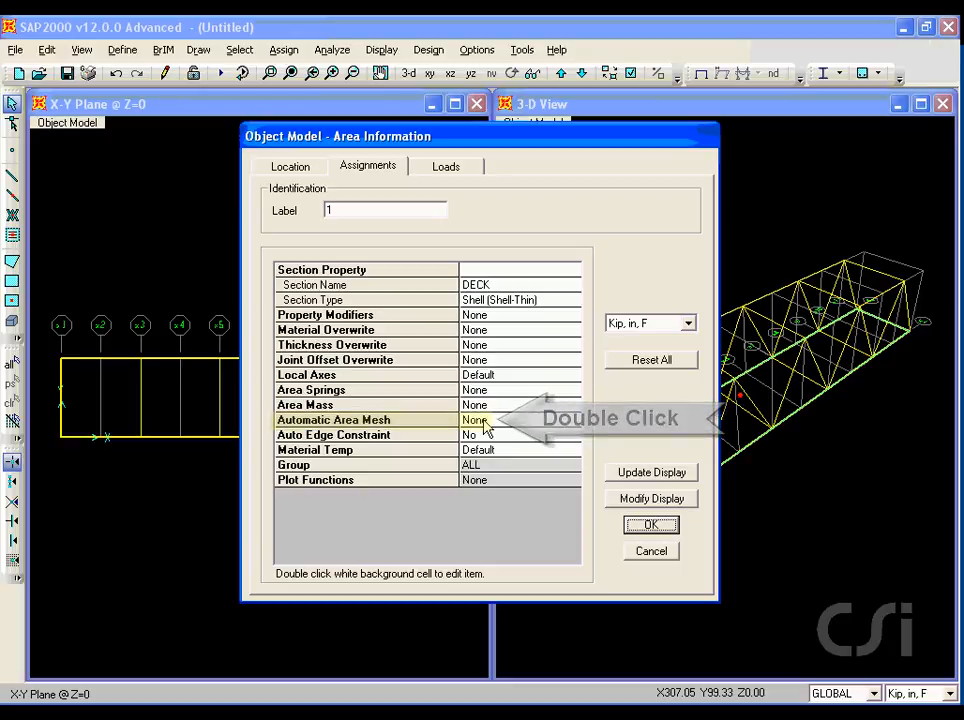
{"action": "double_click", "coordinate": [486, 426]}
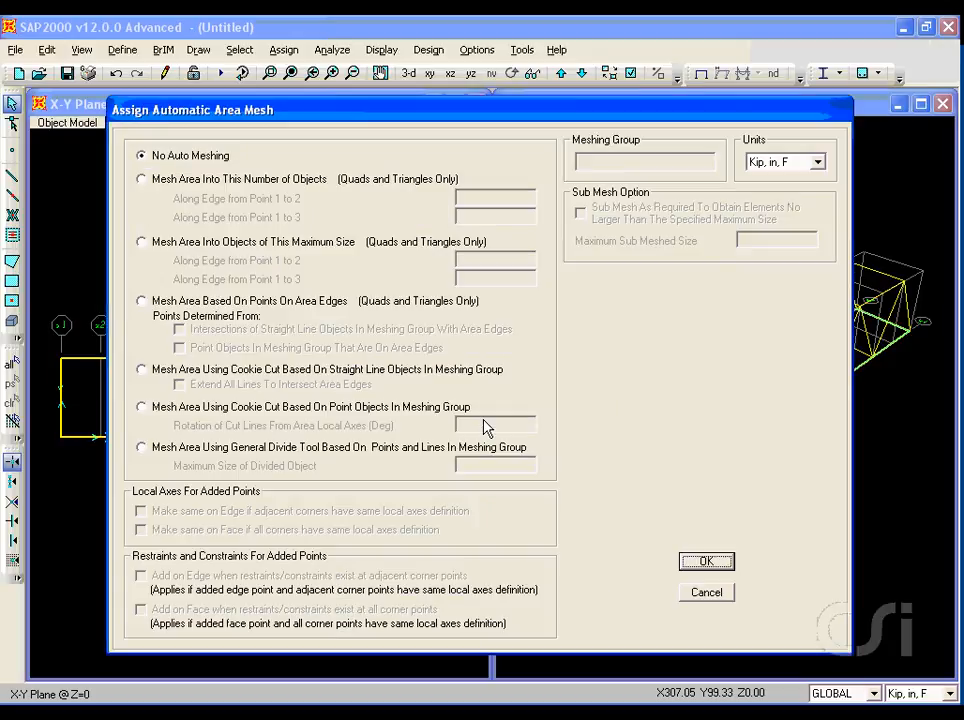
{"action": "left_click", "coordinate": [142, 301]}
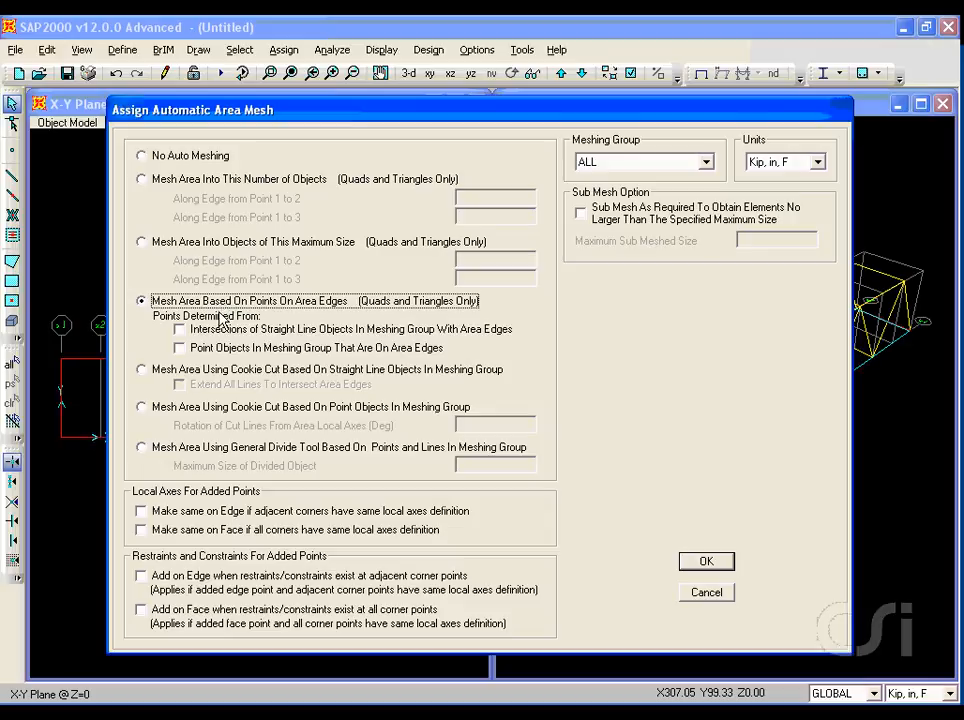
{"action": "key", "text": "ctrl+shift+d"}
{"action": "left_click_drag", "start_coordinate": [194, 338], "coordinate": [355, 339]}
{"action": "key", "text": "Escape"}
{"action": "left_click", "coordinate": [179, 330]}
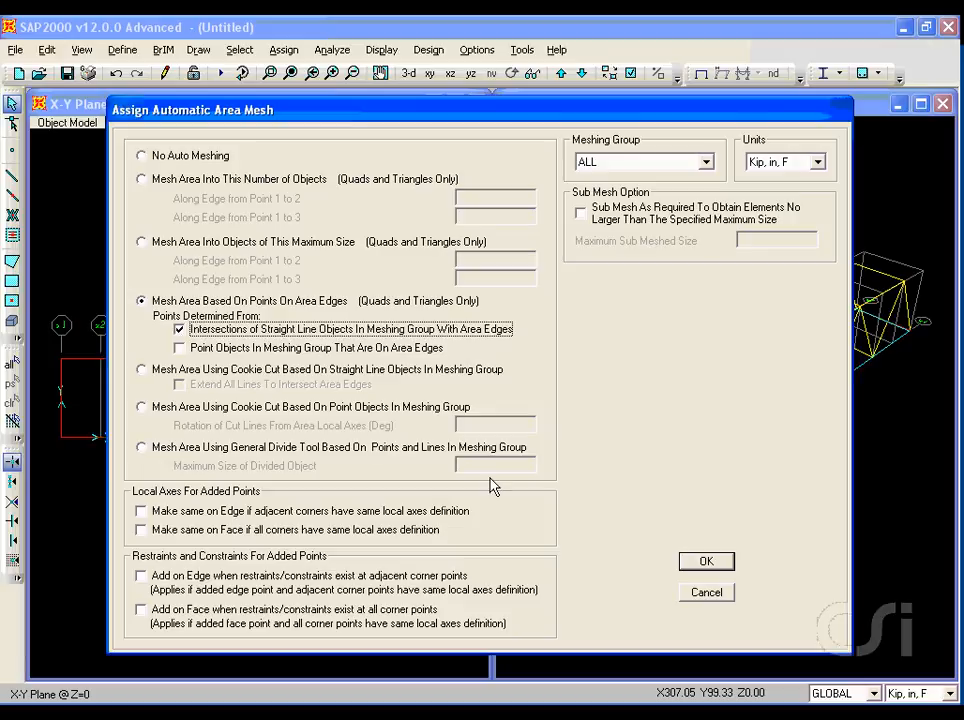
{"action": "left_click", "coordinate": [707, 563]}
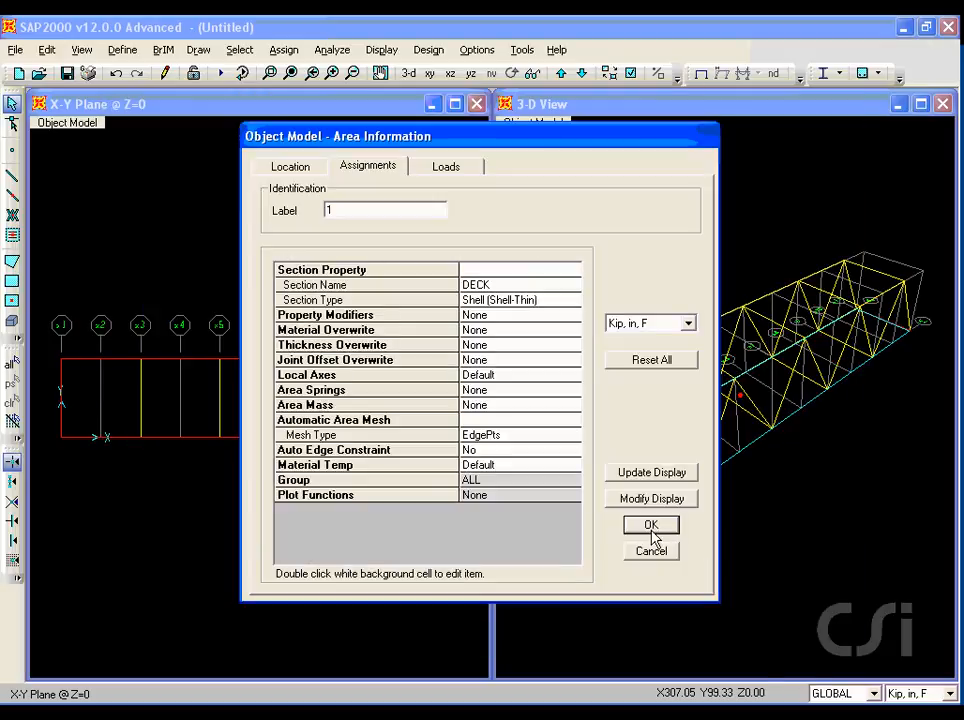
{"action": "left_click", "coordinate": [641, 525]}
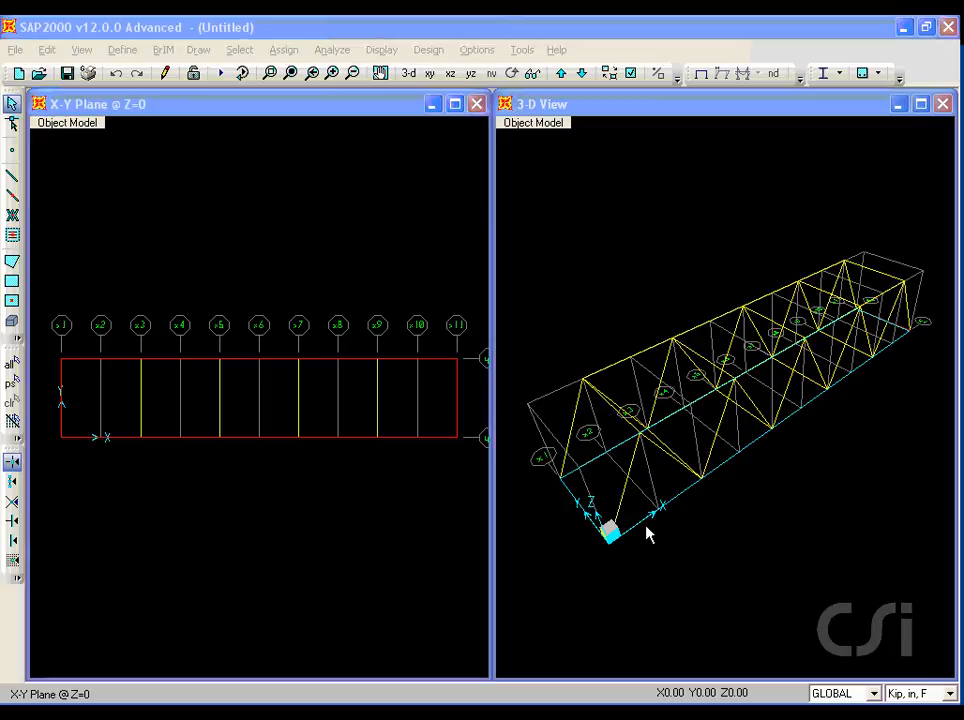
Assign roller restraints (Translation 3 only) to the two deck corner joints at grid x11.
{"action": "left_click", "coordinate": [457, 358]}
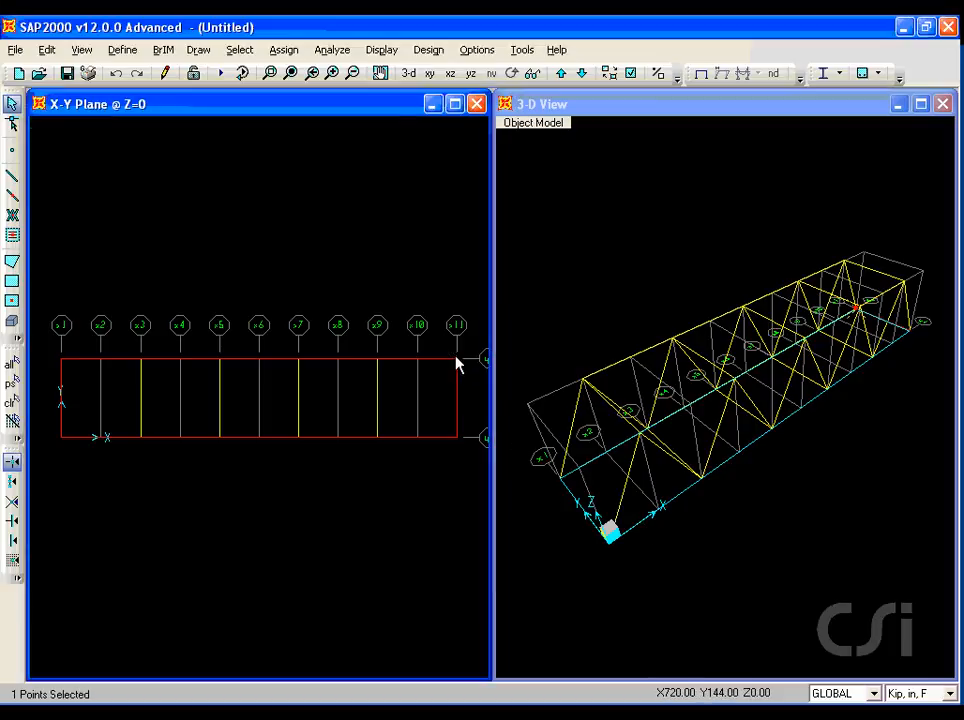
{"action": "left_click", "coordinate": [457, 439]}
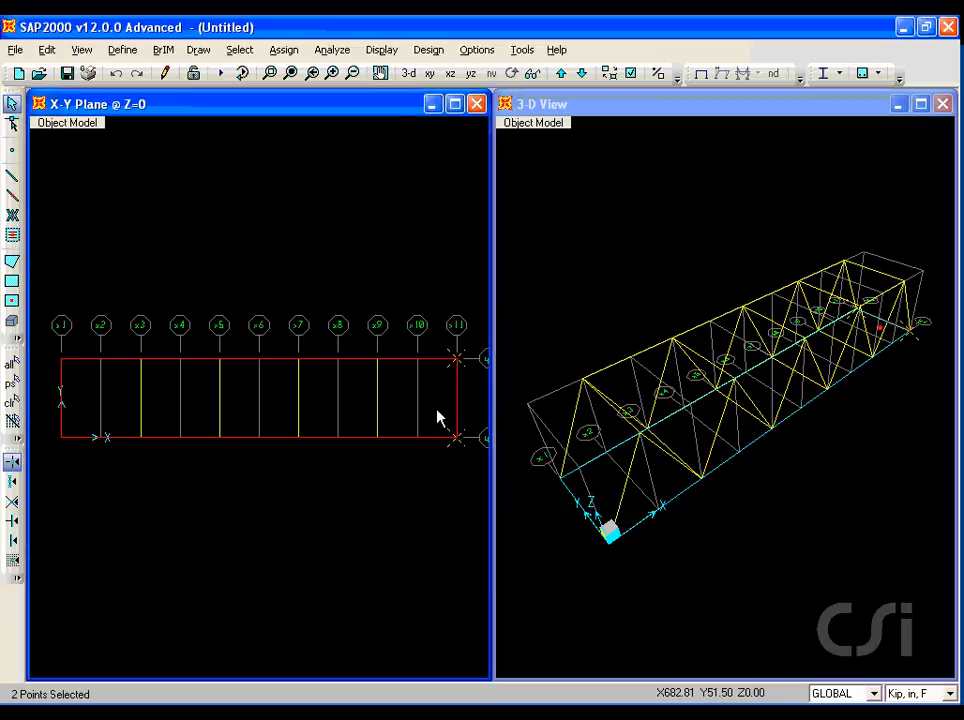
{"action": "left_click", "coordinate": [283, 50]}
{"action": "mouse_move", "coordinate": [288, 71]}
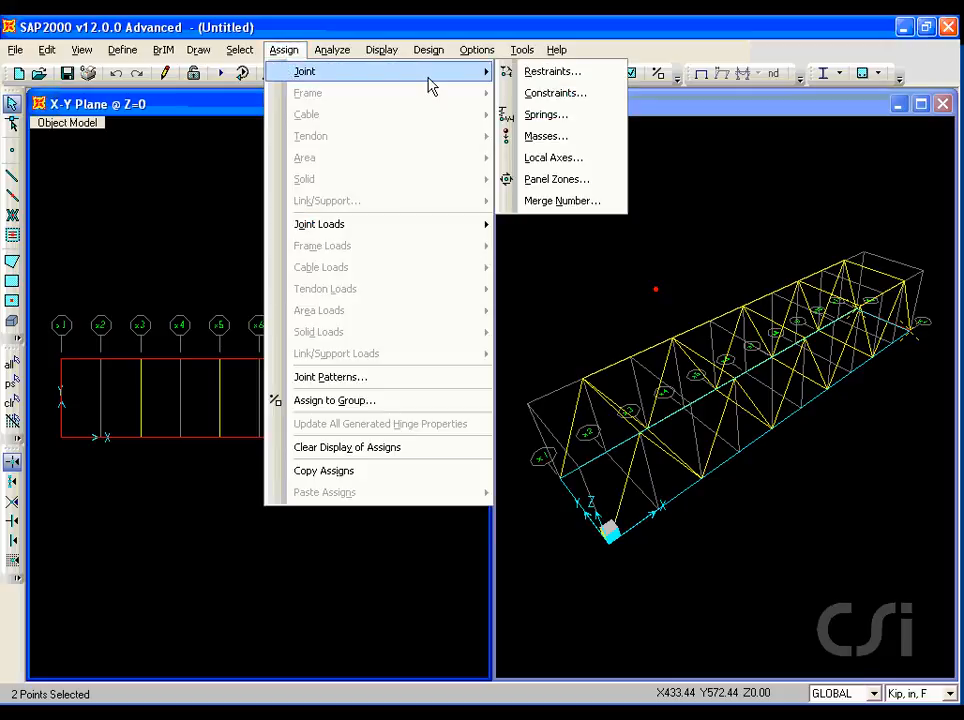
{"action": "left_click", "coordinate": [567, 78]}
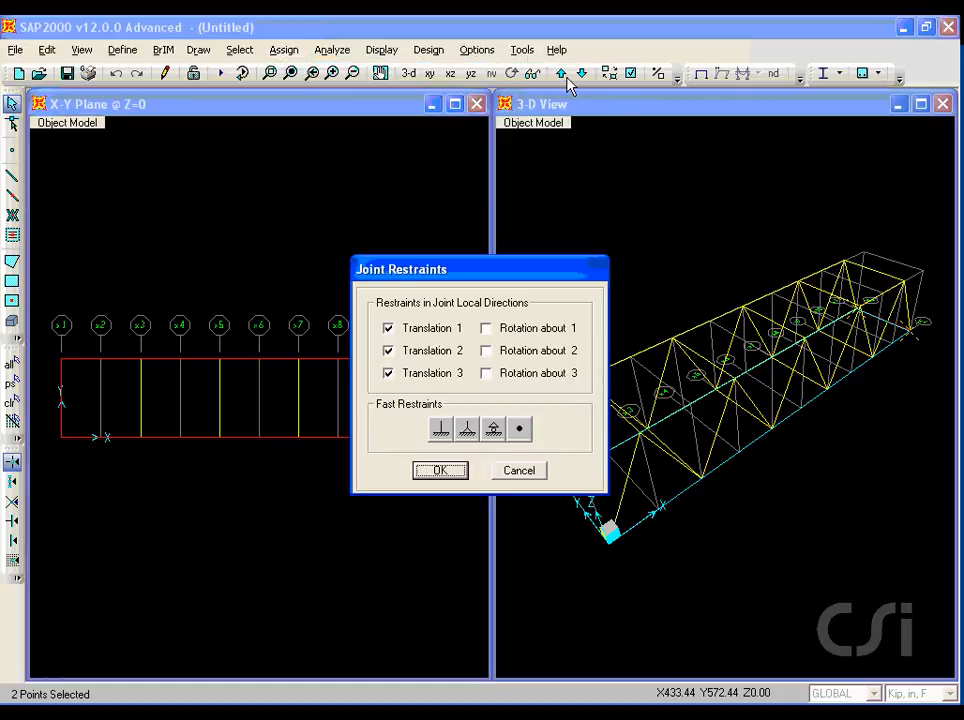
{"action": "left_click", "coordinate": [493, 431]}
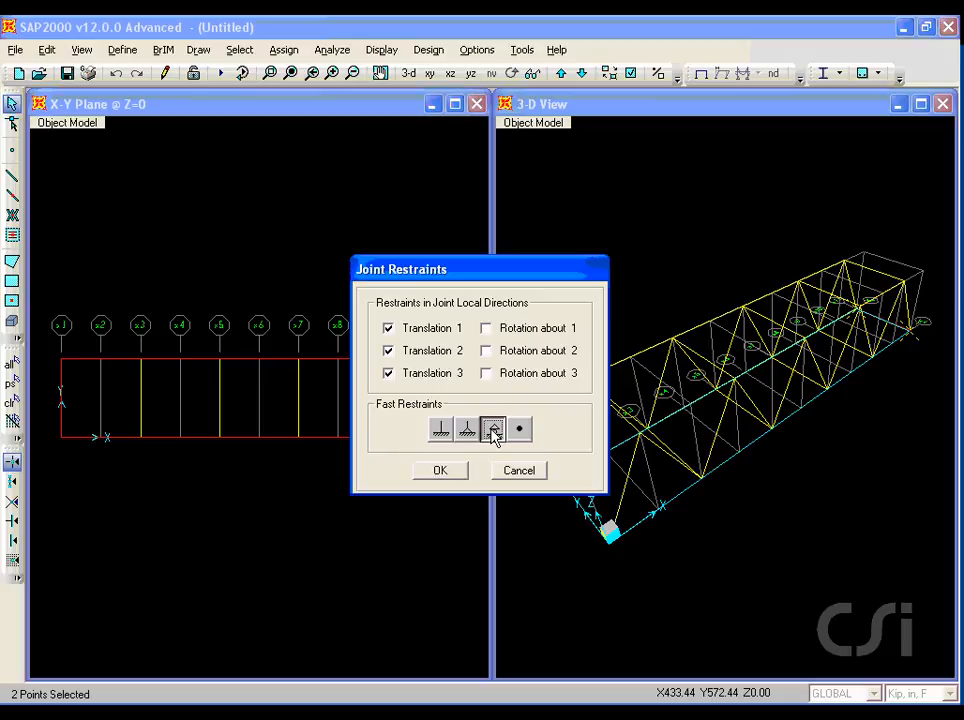
{"action": "left_click", "coordinate": [441, 471]}
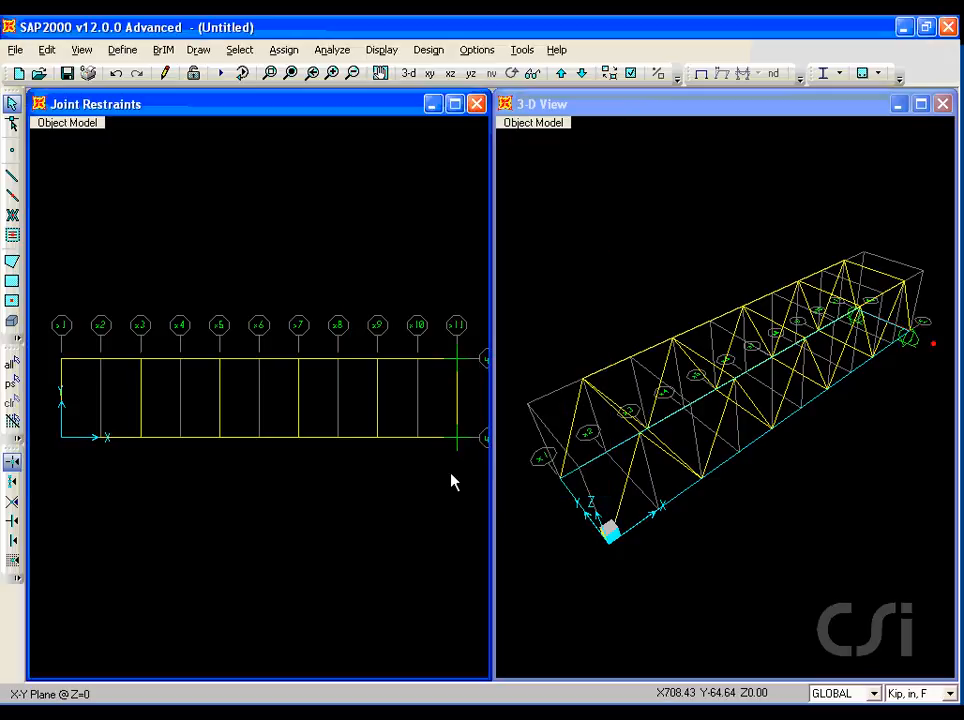
Assign pinned restraints (Translation 1, 2 and 3) to the two deck corner joints at grid x1.
{"action": "left_click", "coordinate": [63, 365]}
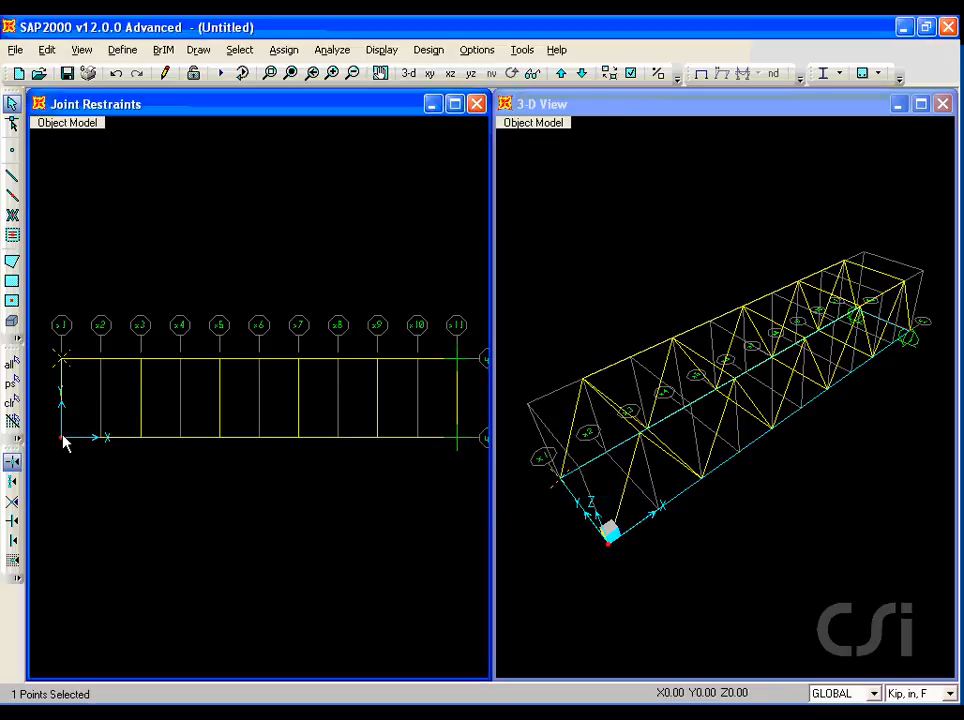
{"action": "left_click", "coordinate": [283, 50]}
{"action": "mouse_move", "coordinate": [290, 73]}
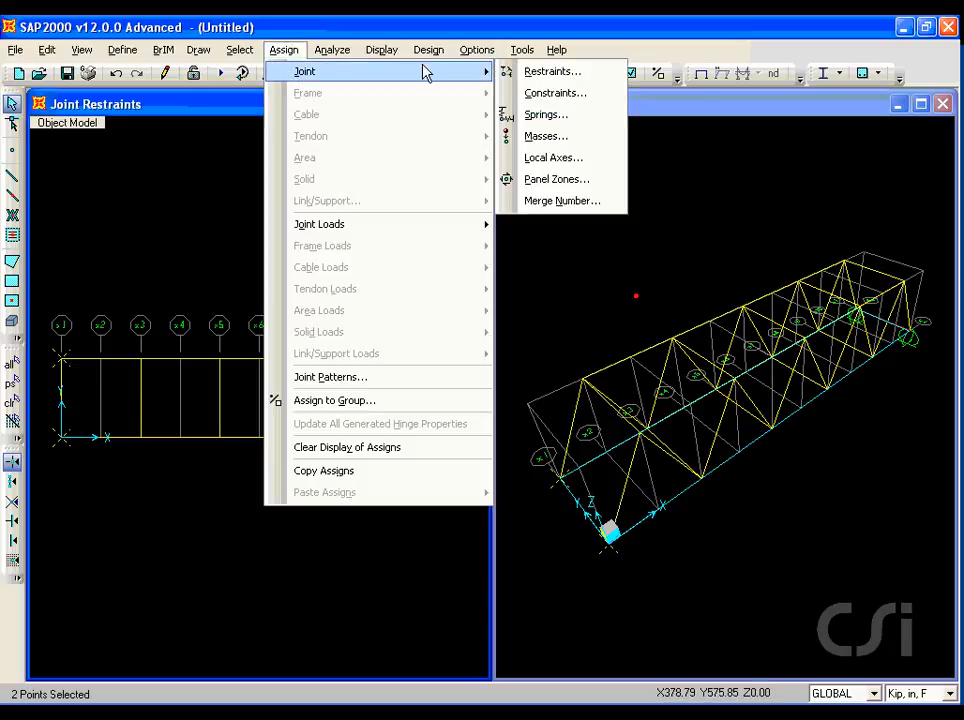
{"action": "left_click", "coordinate": [550, 73]}
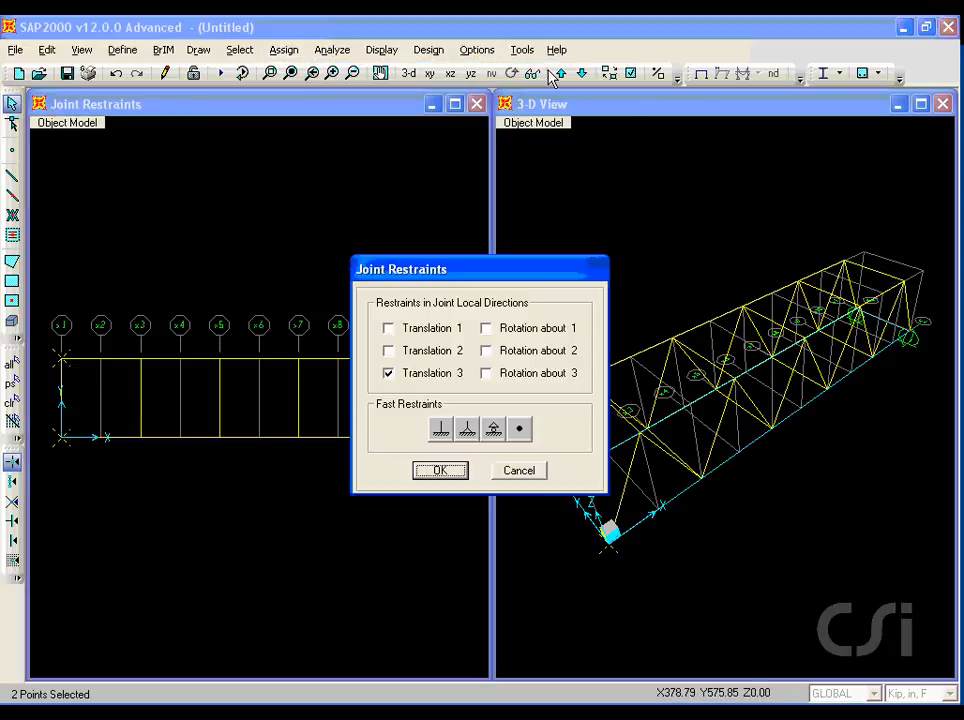
{"action": "left_click_drag", "start_coordinate": [459, 446], "coordinate": [481, 446]}
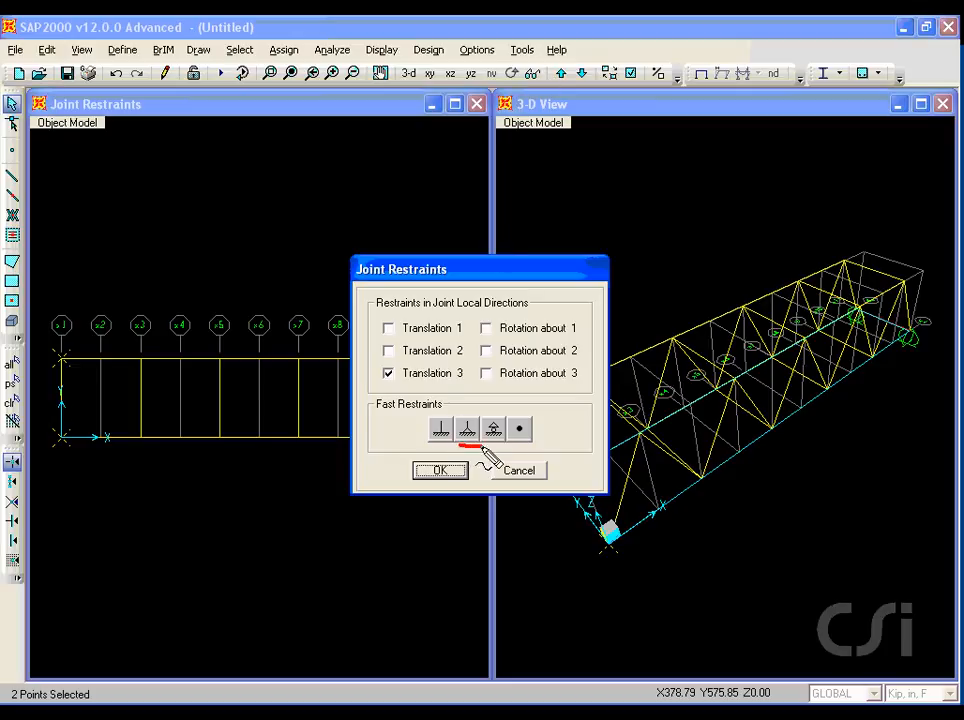
{"action": "key", "text": "Escape"}
{"action": "left_click", "coordinate": [467, 429]}
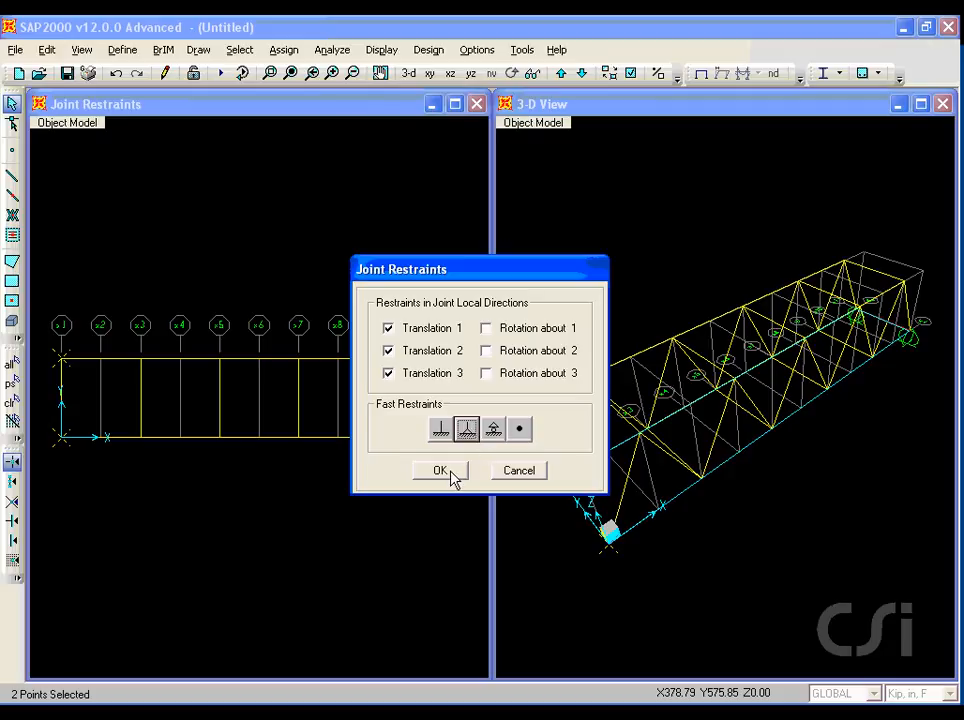
{"action": "left_click", "coordinate": [449, 472]}
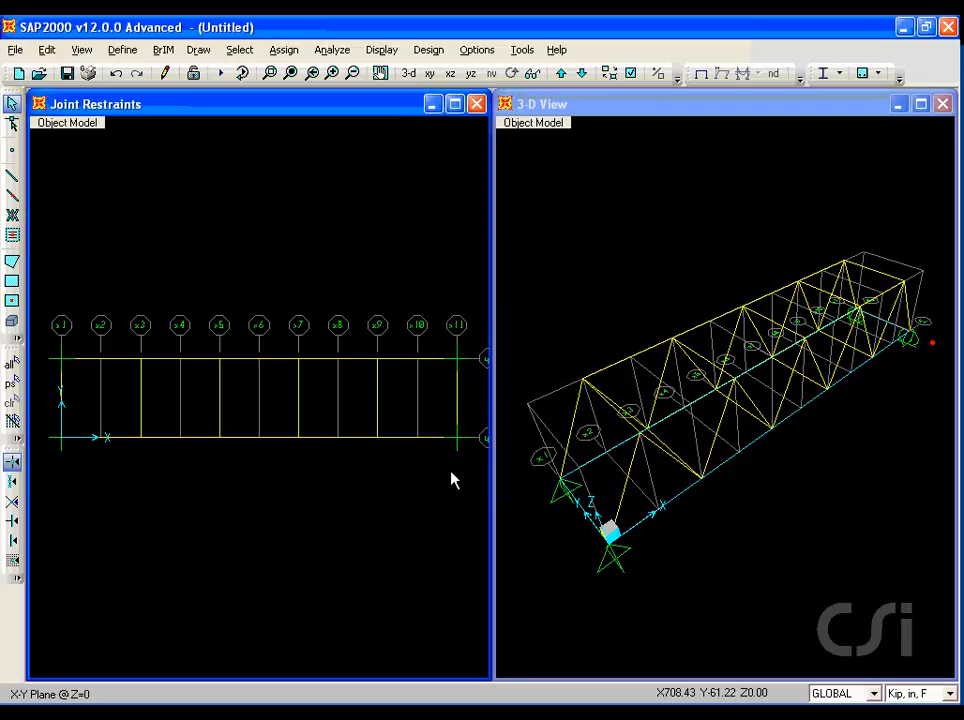
Add a new load pattern named LIVE of type LIVE with a self weight multiplier of 0.
{"action": "left_click", "coordinate": [123, 50]}
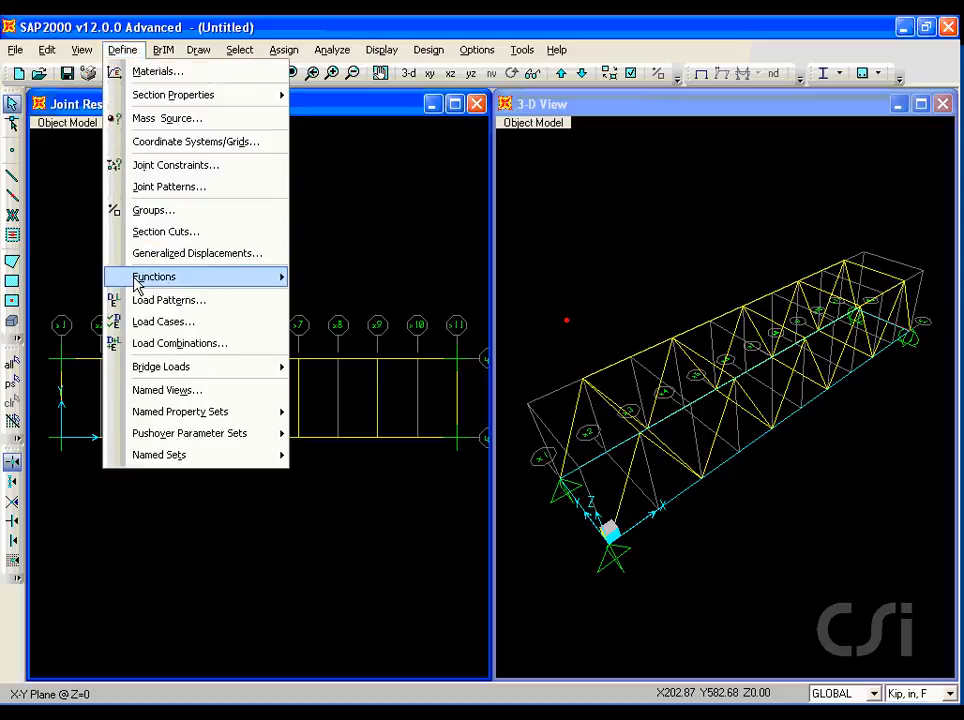
{"action": "left_click", "coordinate": [185, 303]}
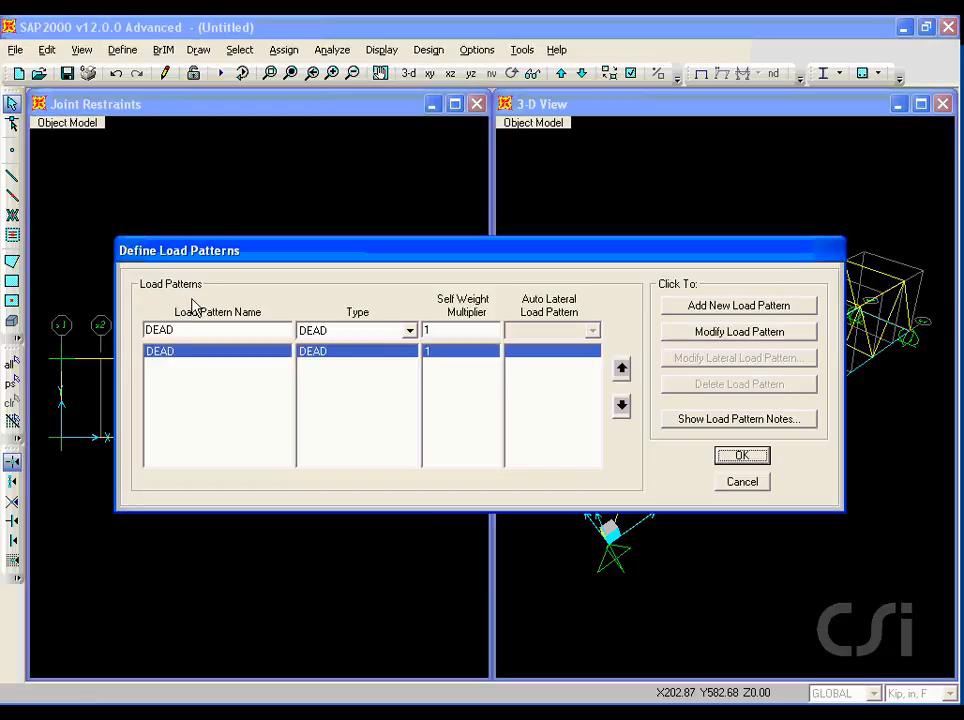
{"action": "mouse_move", "coordinate": [421, 359]}
{"action": "left_mouse_down"}
{"action": "mouse_move", "coordinate": [455, 330]}
{"action": "mouse_move", "coordinate": [405, 370]}
{"action": "mouse_move", "coordinate": [436, 372]}
{"action": "left_mouse_up"}
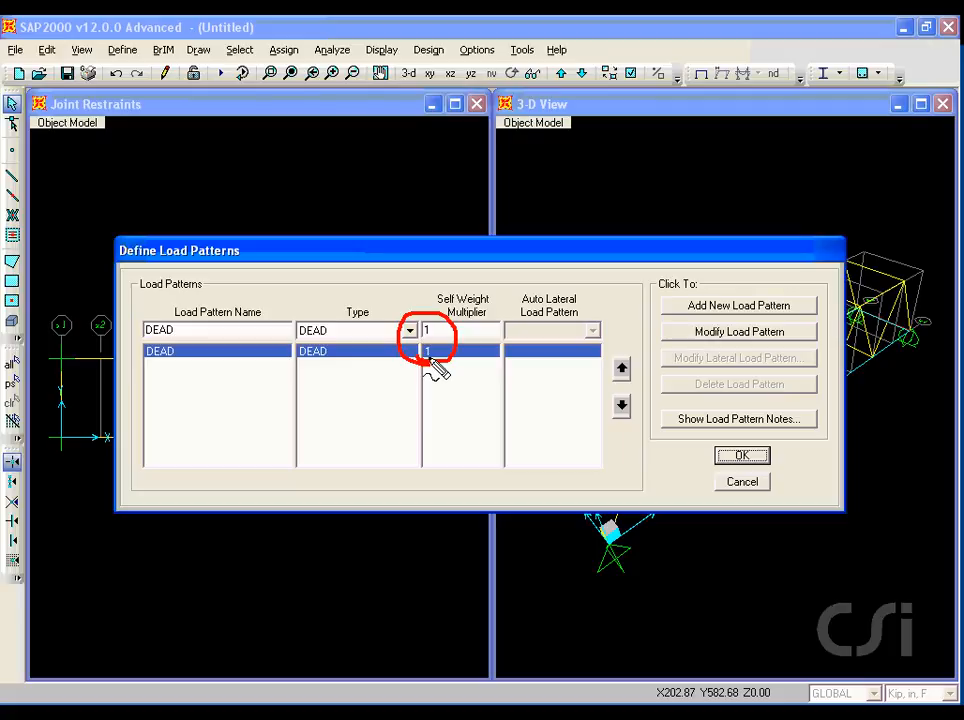
{"action": "key", "text": "Escape"}
{"action": "left_click", "coordinate": [222, 325]}
{"action": "type", "text": "LIVE"}
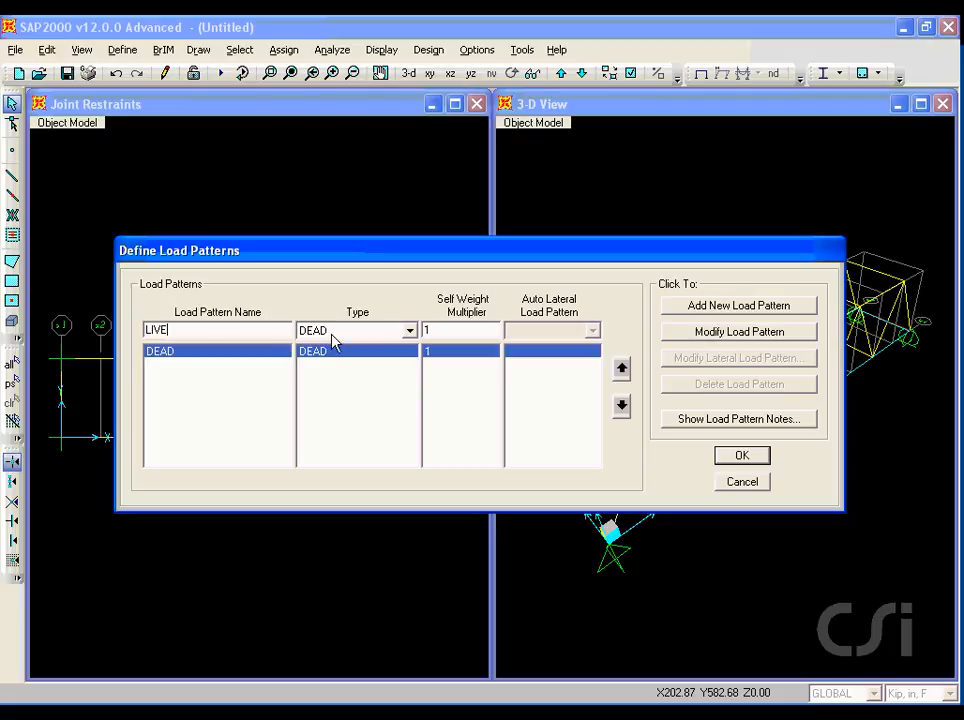
{"action": "left_click", "coordinate": [409, 330]}
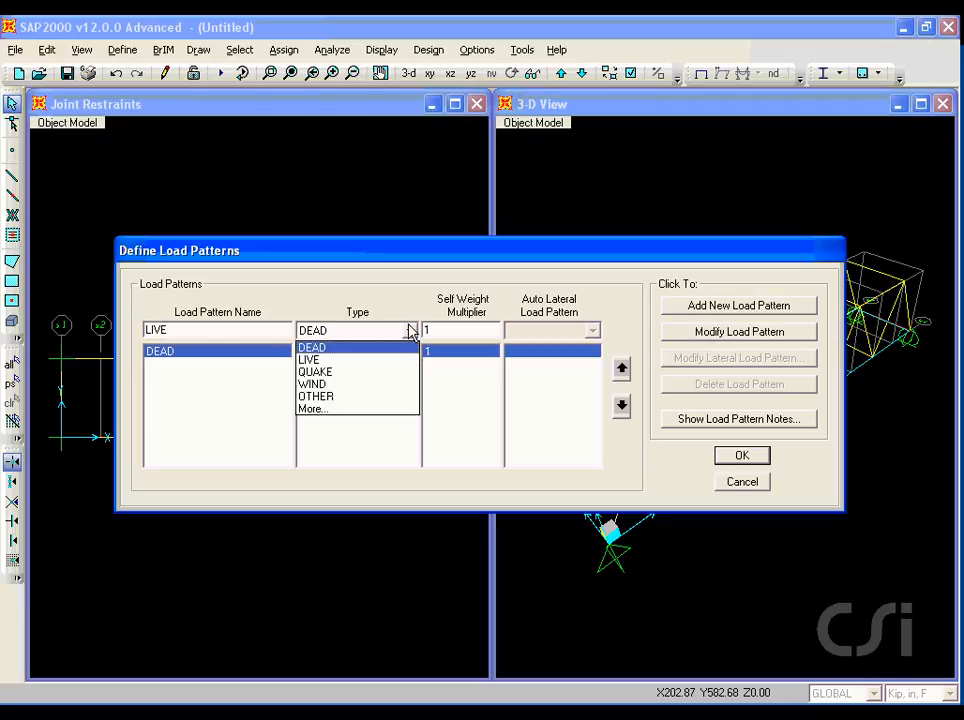
{"action": "left_click", "coordinate": [310, 360]}
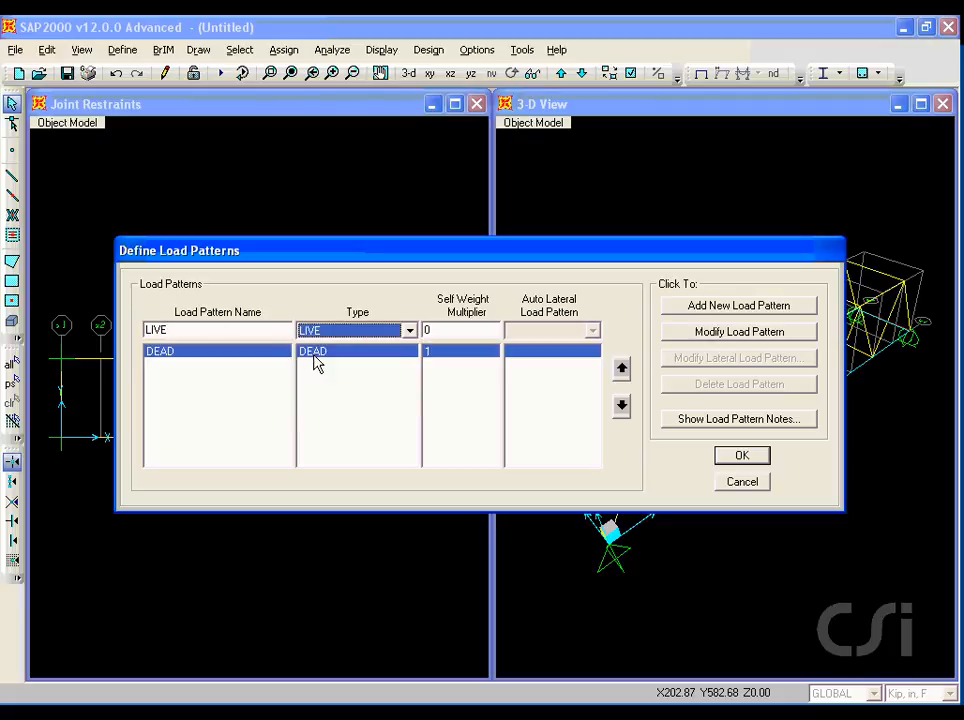
{"action": "left_click", "coordinate": [710, 308]}
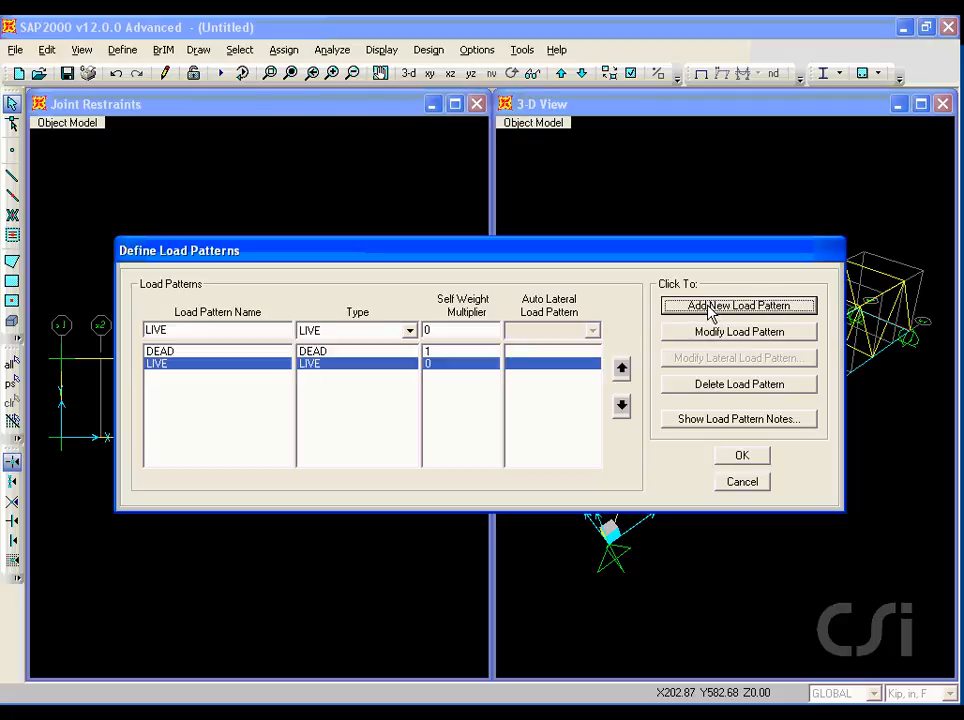
{"action": "left_click", "coordinate": [735, 458]}
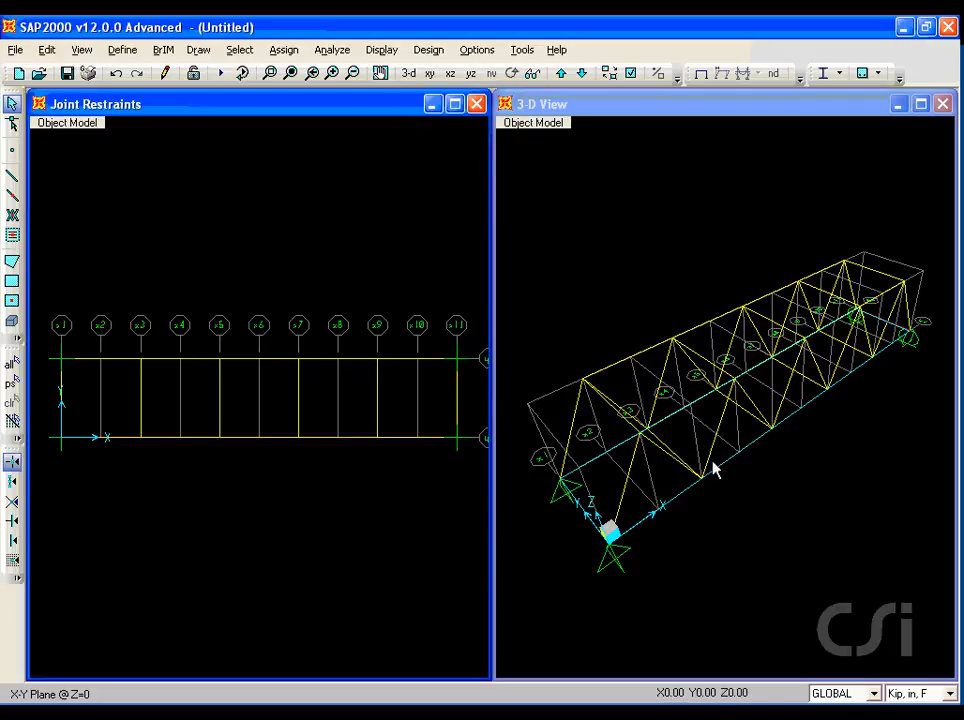
Assign a uniform DEAD shell load of 10 lb/ft² in the Gravity direction to the deck area.
{"action": "left_click", "coordinate": [321, 396]}
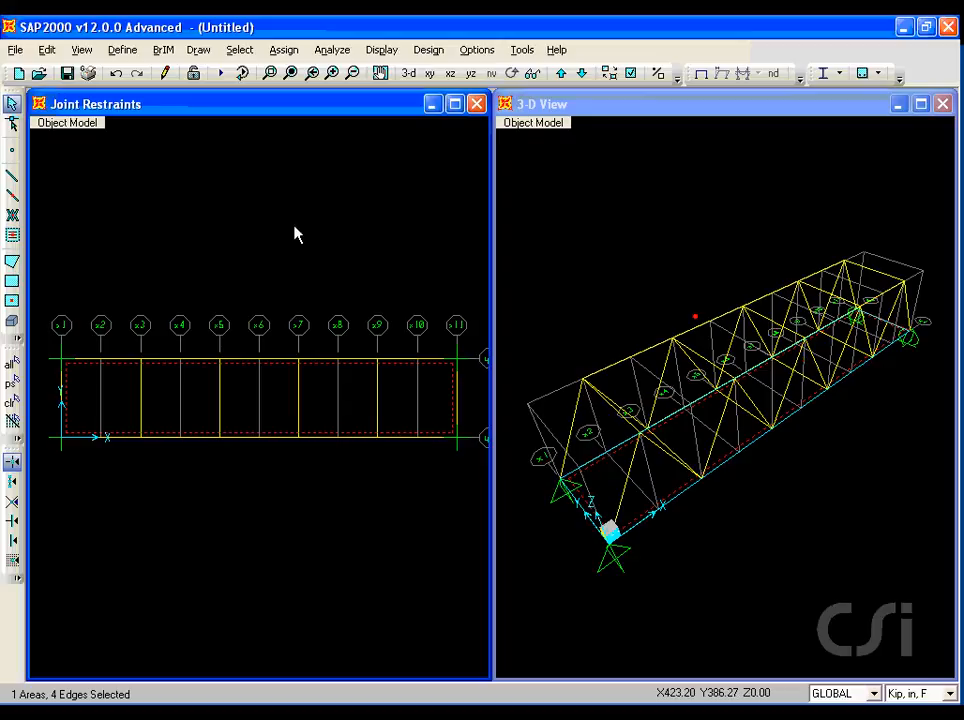
{"action": "left_click", "coordinate": [284, 50]}
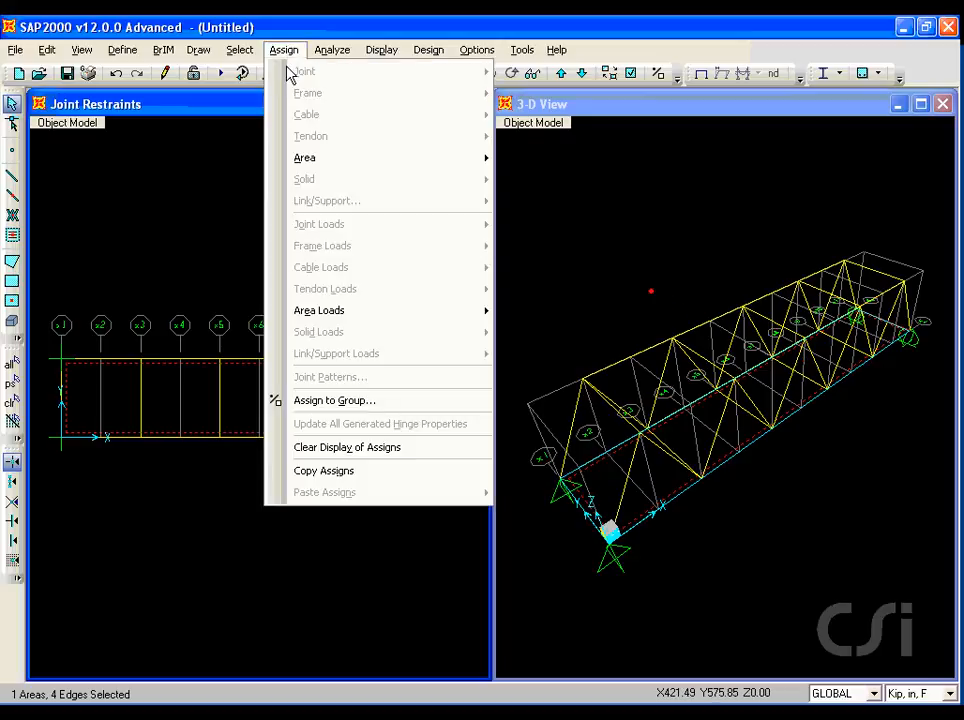
{"action": "mouse_move", "coordinate": [484, 314]}
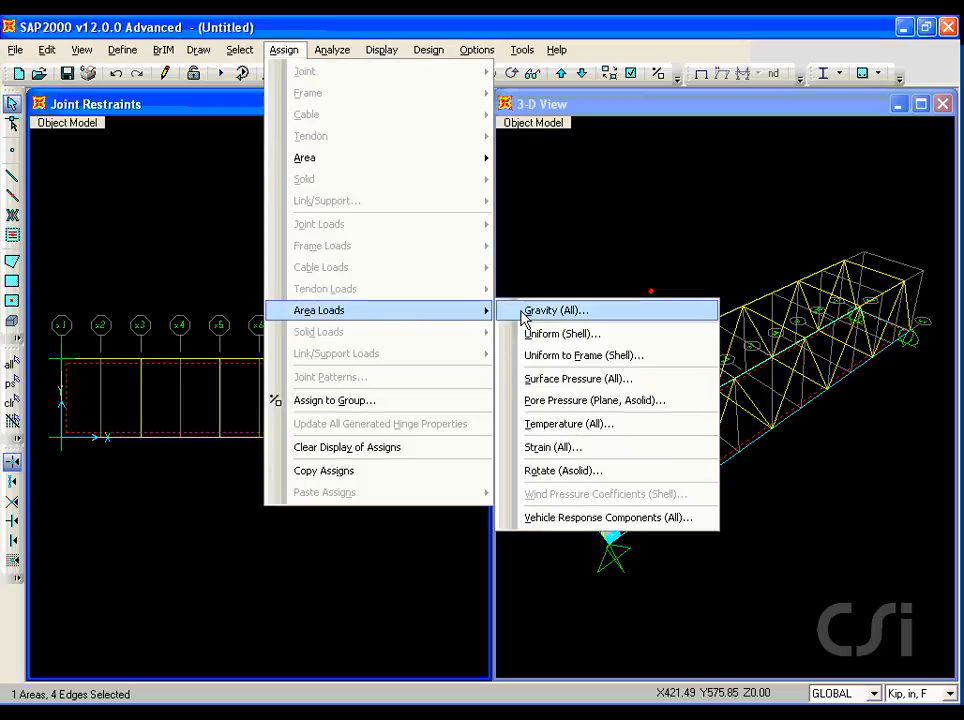
{"action": "left_click", "coordinate": [566, 334]}
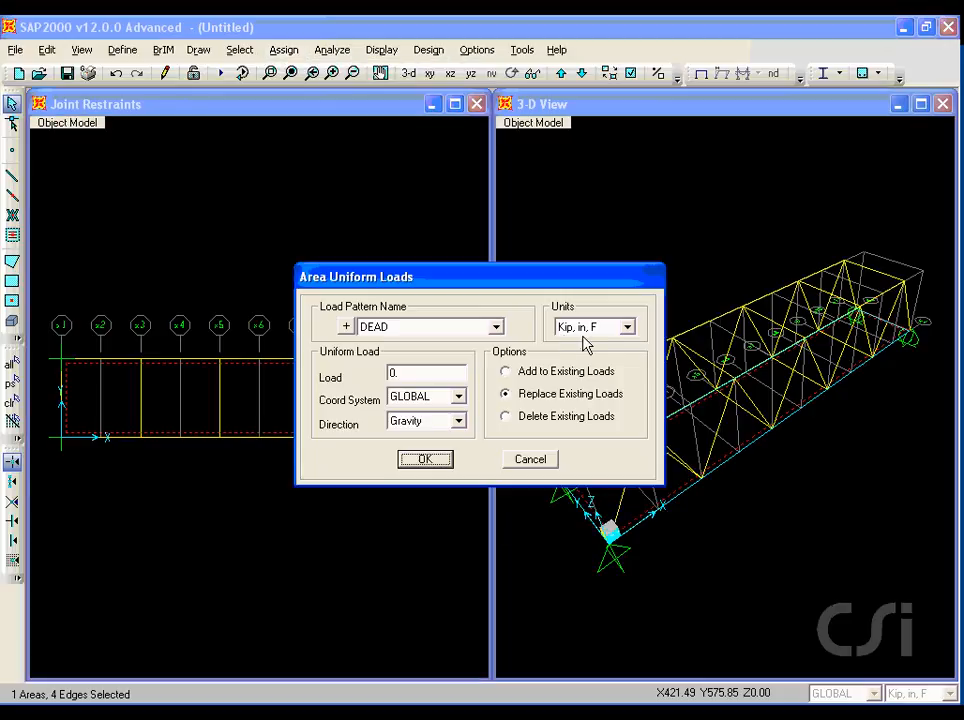
{"action": "left_click", "coordinate": [626, 331]}
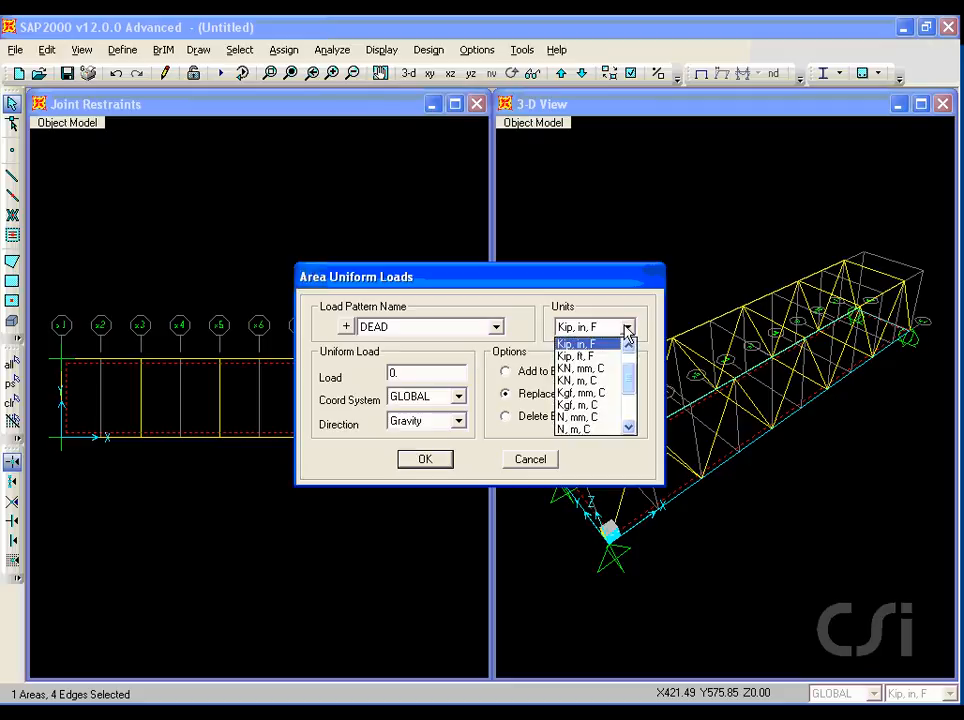
{"action": "scroll", "coordinate": [630, 362], "scroll_direction": "up", "scroll_amount": 1}
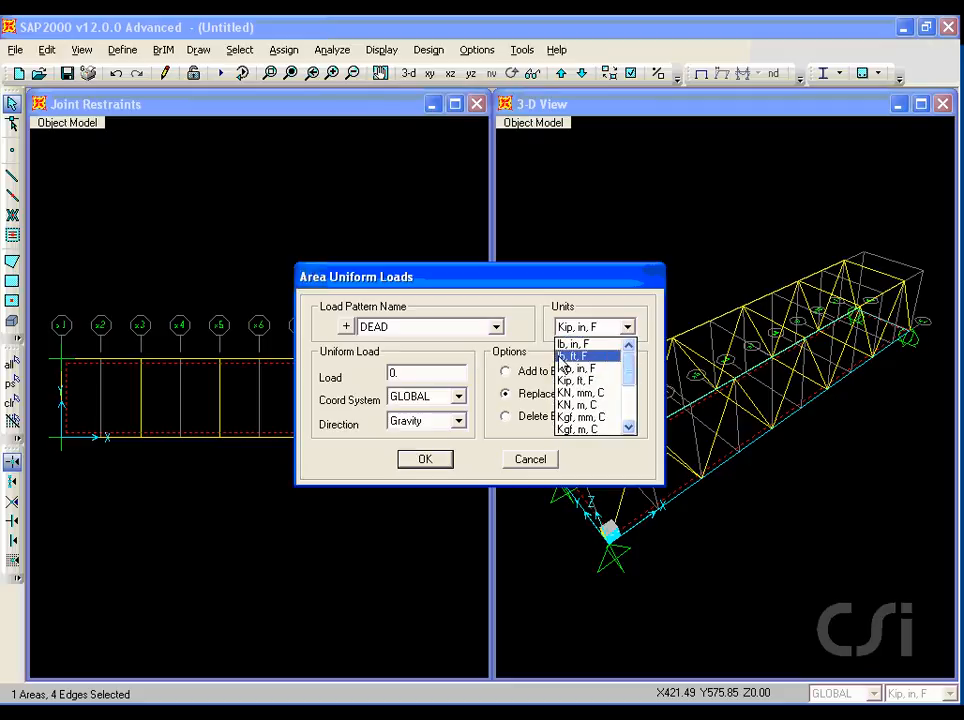
{"action": "left_click", "coordinate": [582, 357]}
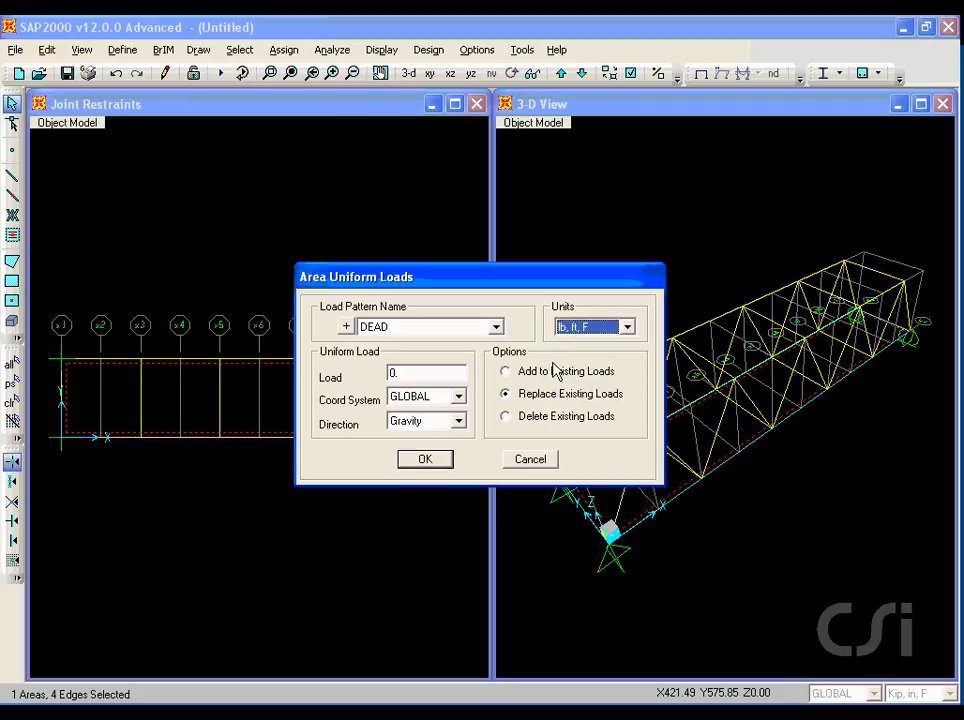
{"action": "double_click", "coordinate": [441, 373]}
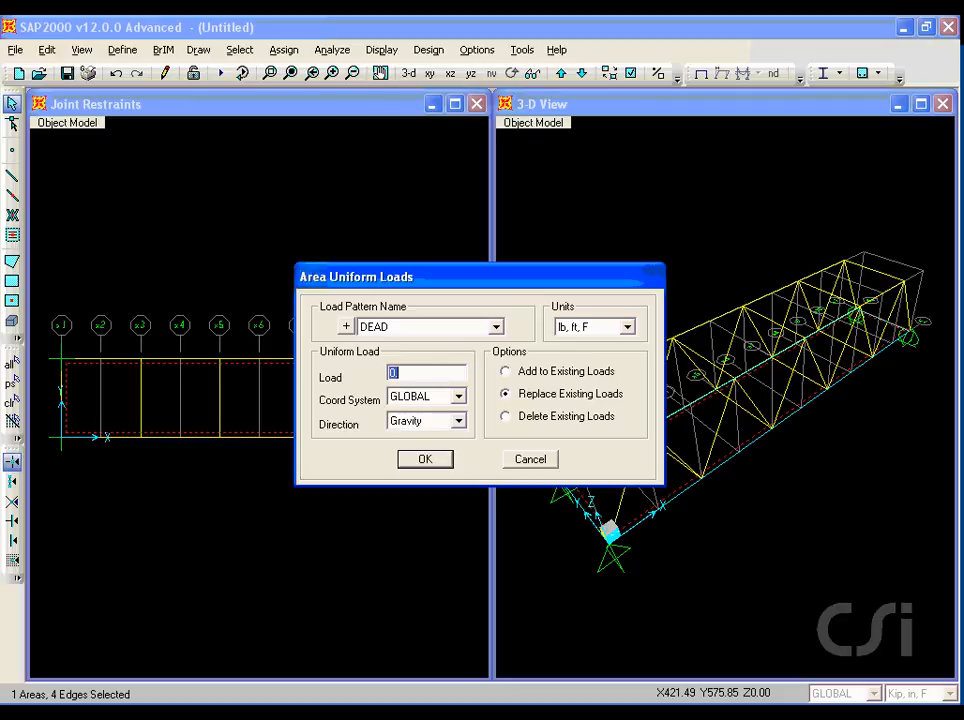
{"action": "key", "text": "ctrl+shift+d"}
{"action": "left_click_drag", "start_coordinate": [389, 433], "coordinate": [435, 435]}
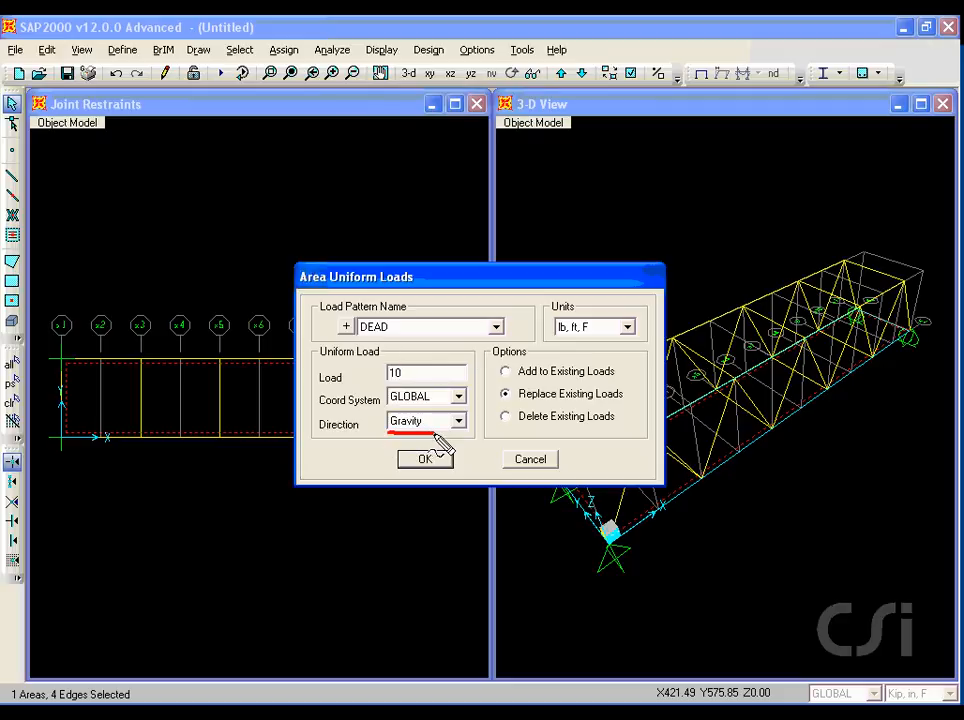
{"action": "key", "text": "Escape"}
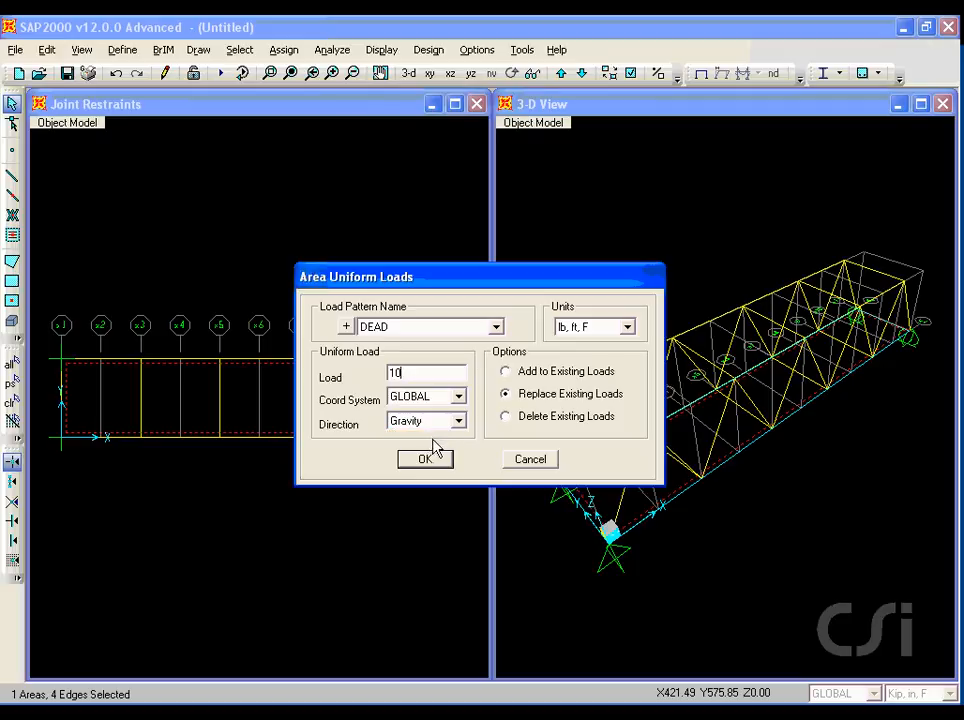
{"action": "left_click", "coordinate": [433, 459]}
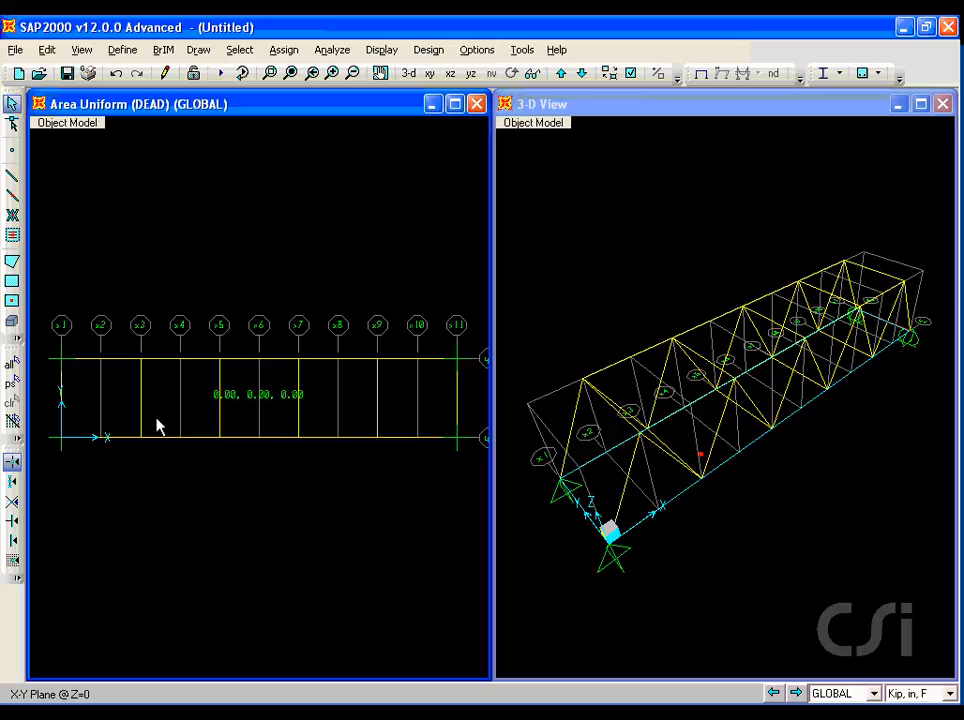
Assign a uniform LIVE shell load of 100 lb/ft² in the Gravity direction to the deck area.
{"action": "left_click", "coordinate": [12, 388]}
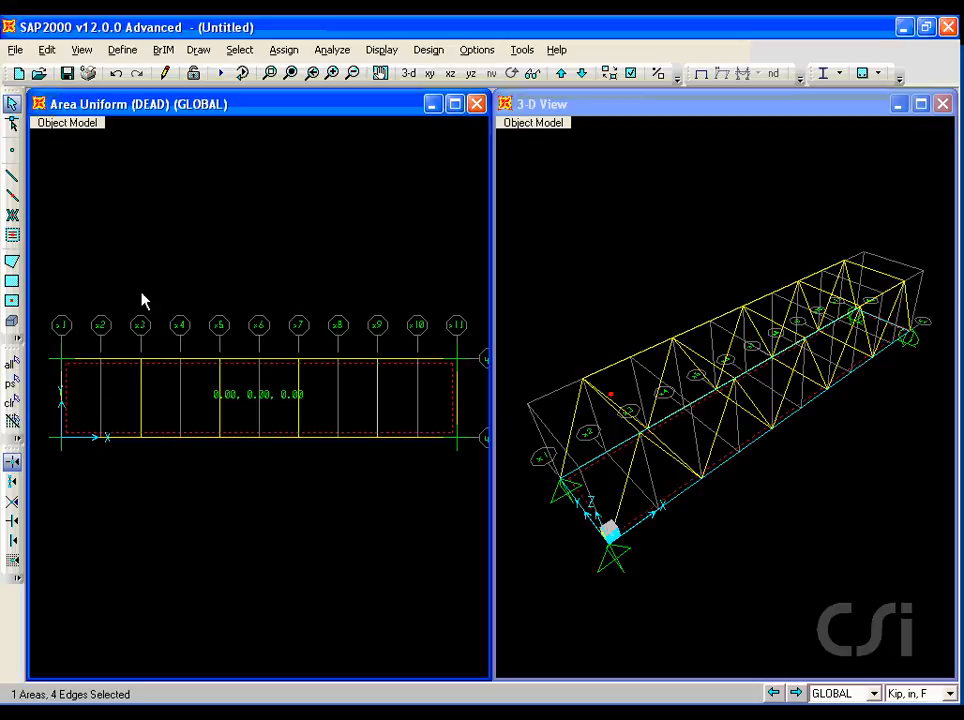
{"action": "left_click", "coordinate": [284, 49]}
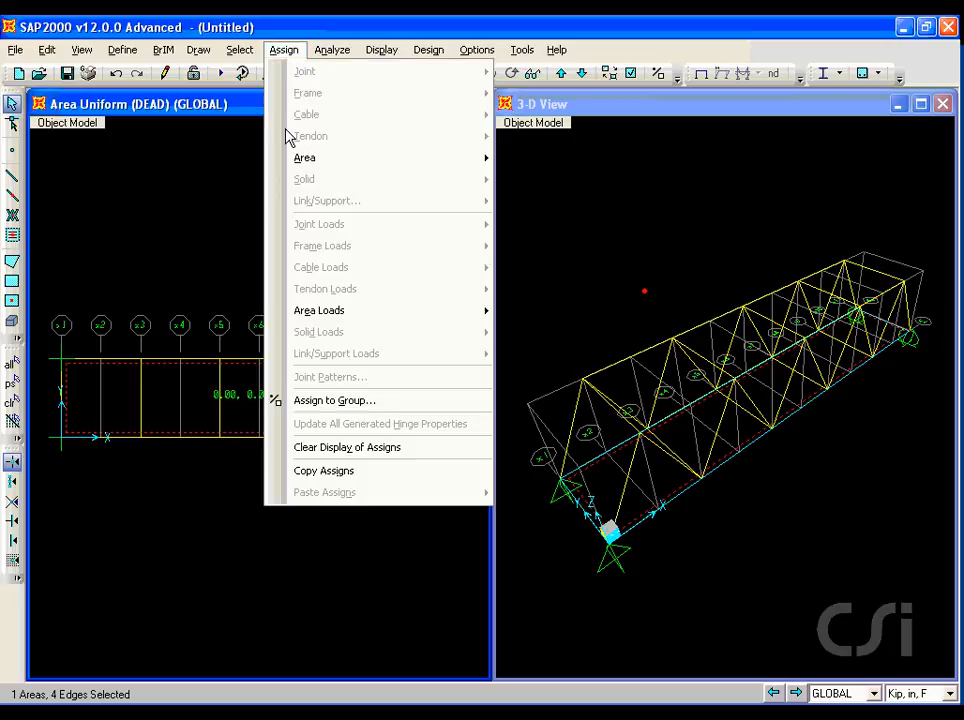
{"action": "mouse_move", "coordinate": [357, 316]}
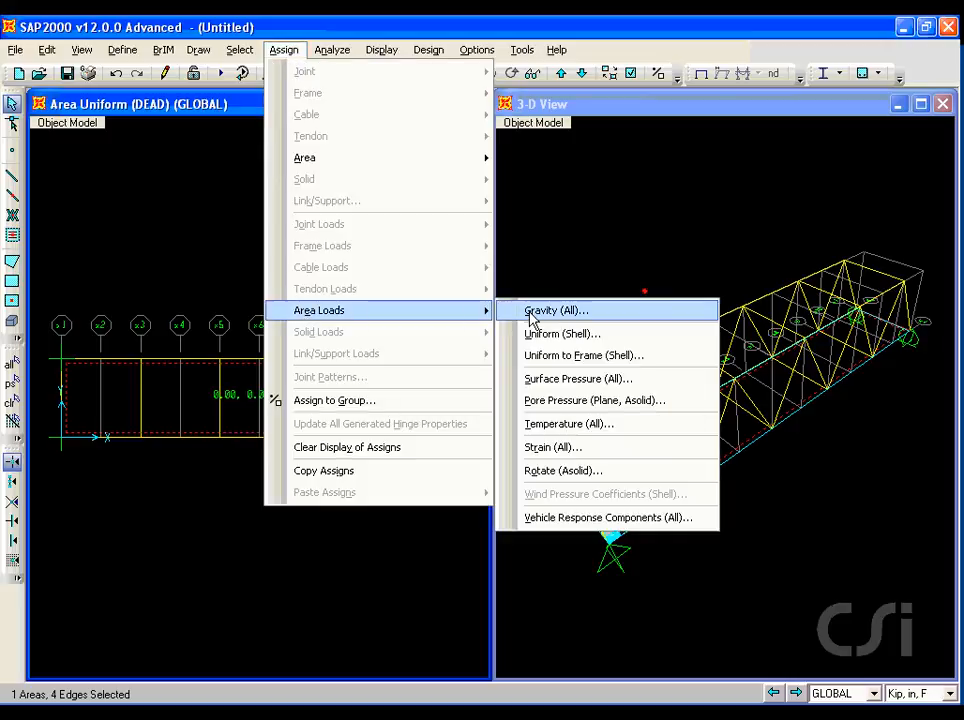
{"action": "left_click", "coordinate": [581, 334]}
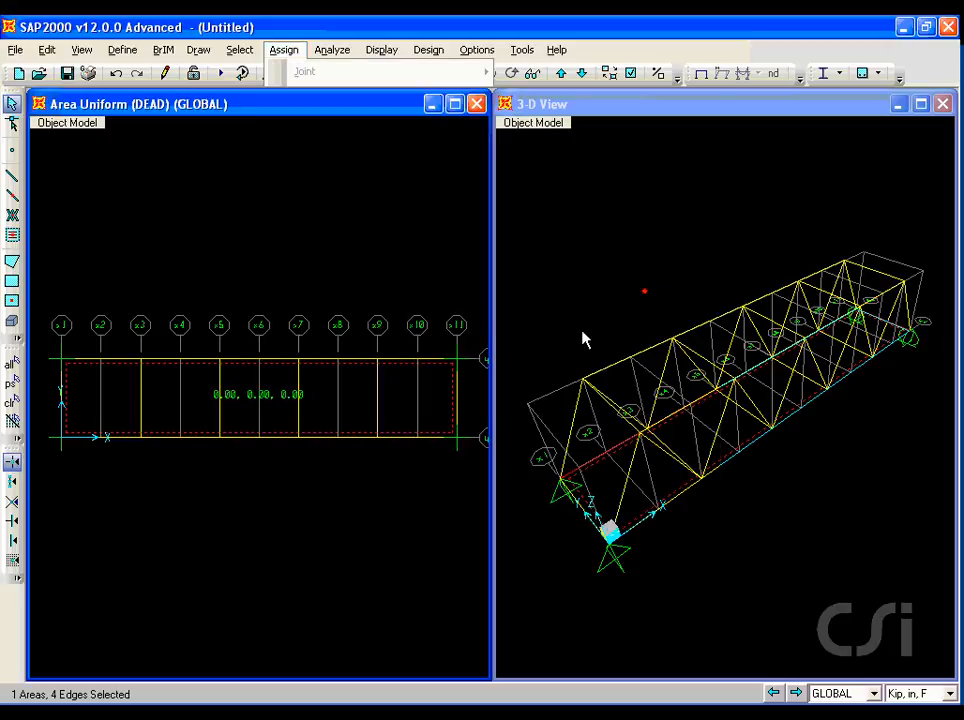
{"action": "left_click", "coordinate": [463, 328]}
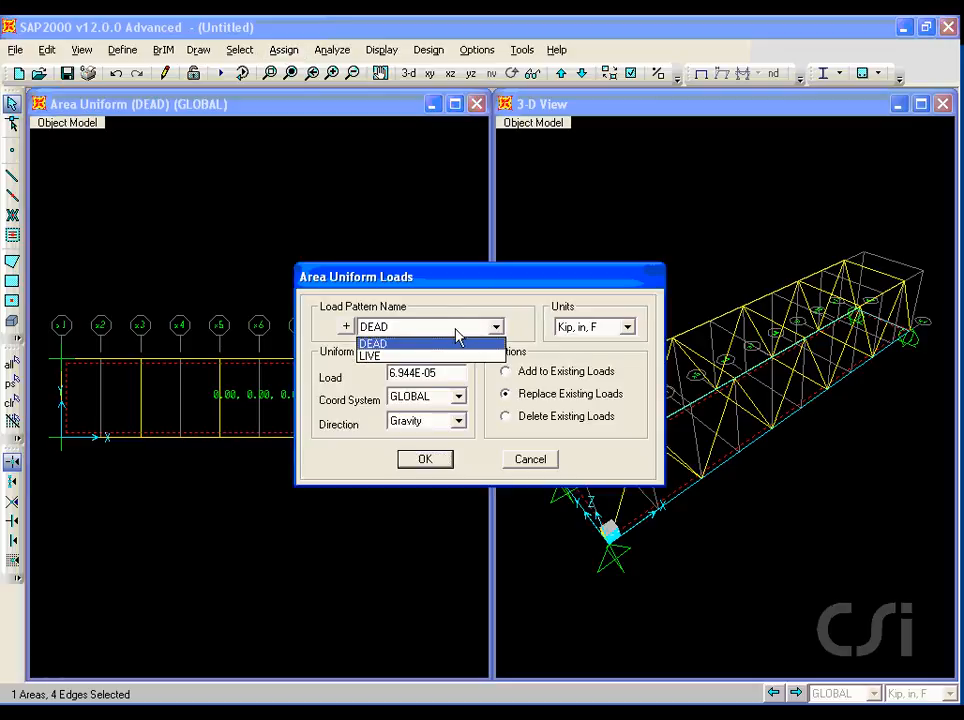
{"action": "left_click", "coordinate": [407, 358]}
{"action": "left_click", "coordinate": [627, 327]}
{"action": "left_click_drag", "start_coordinate": [631, 381], "coordinate": [632, 362]}
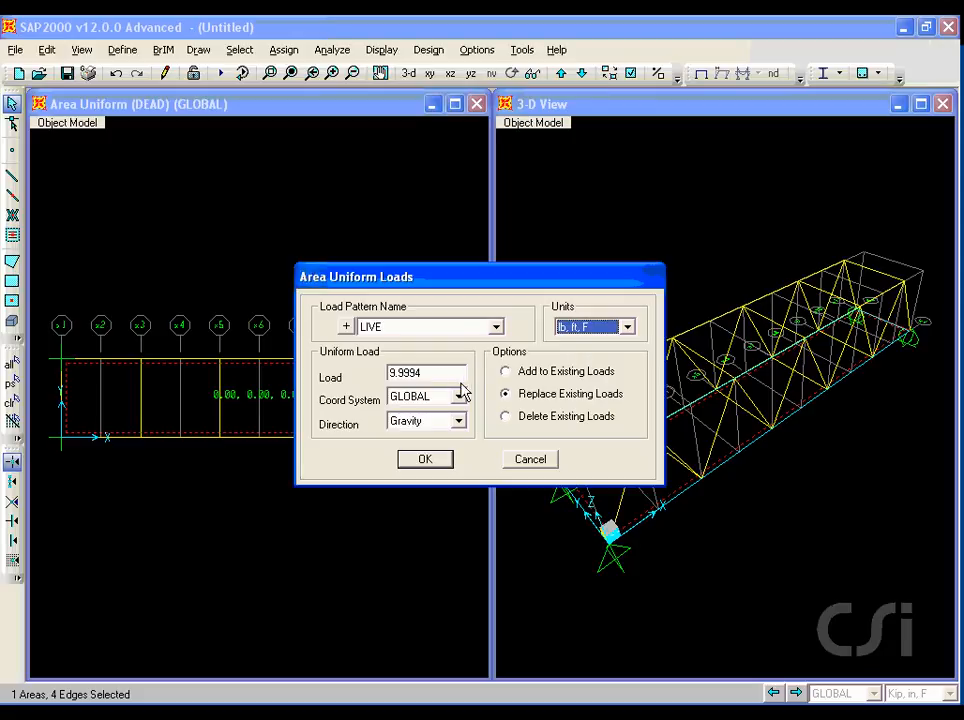
{"action": "double_click", "coordinate": [432, 374]}
{"action": "type", "text": "100"}
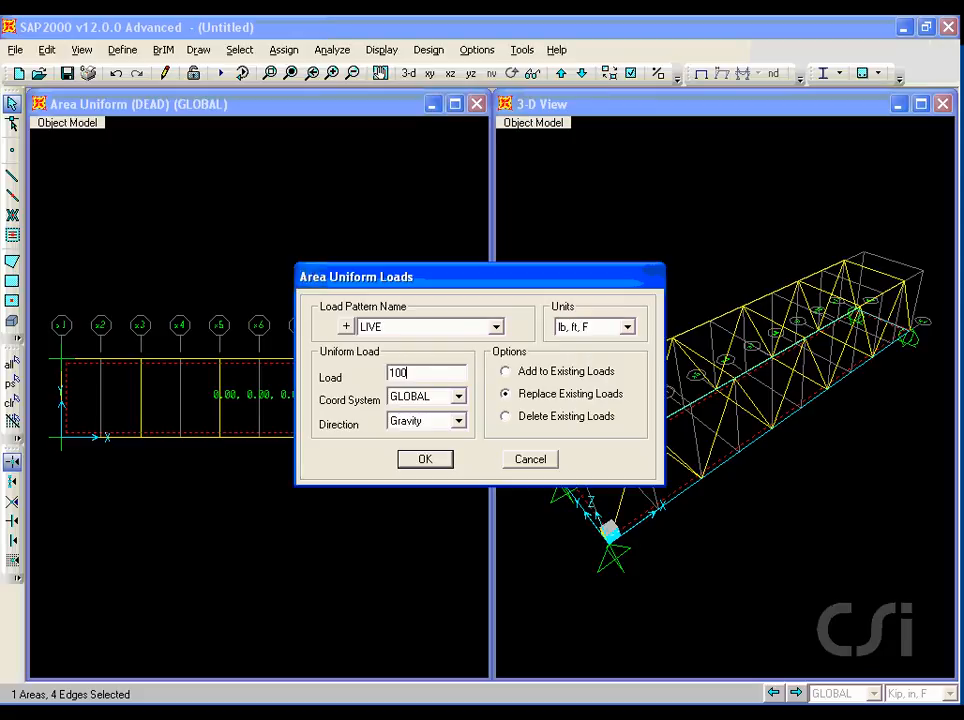
{"action": "left_click", "coordinate": [413, 464]}
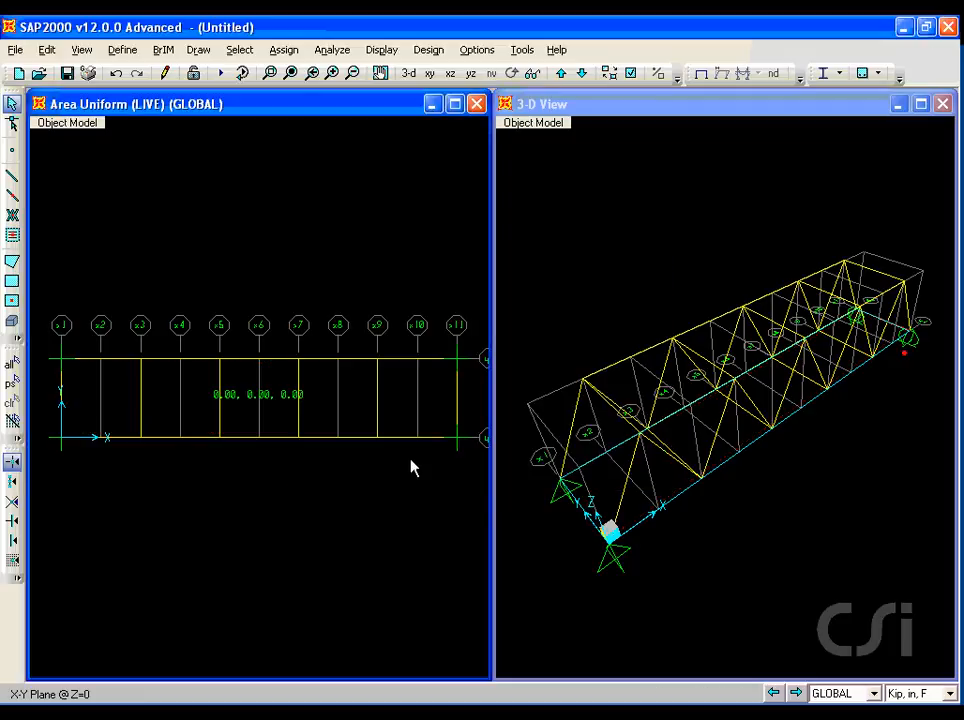
Set the deck area's Membrane f11 and f22 stiffness modifiers to 0.
{"action": "left_click", "coordinate": [88, 402]}
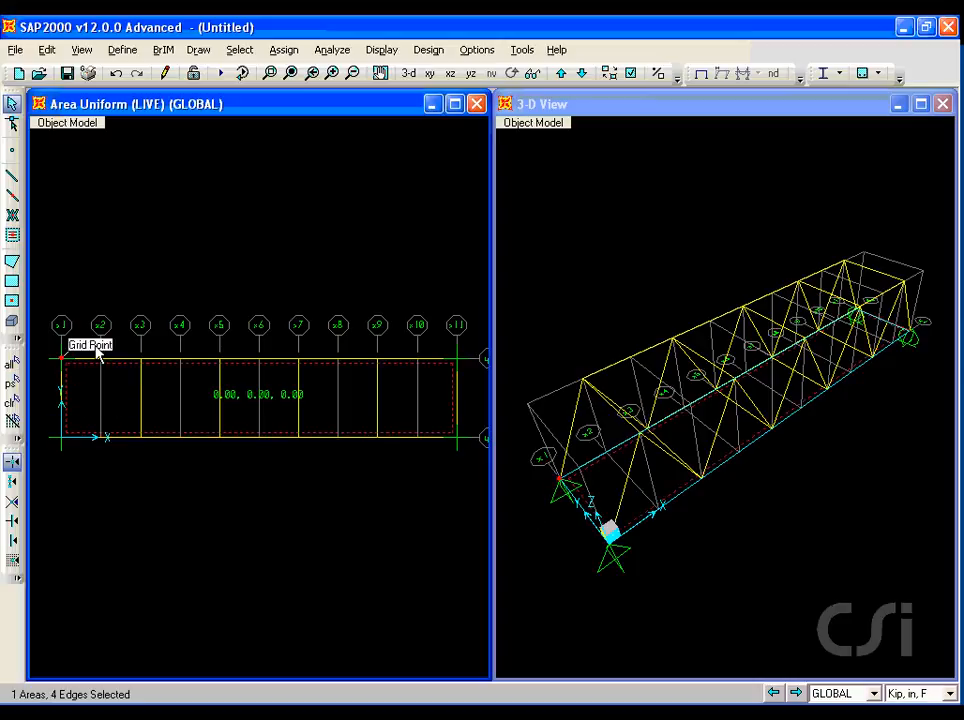
{"action": "left_click", "coordinate": [286, 51]}
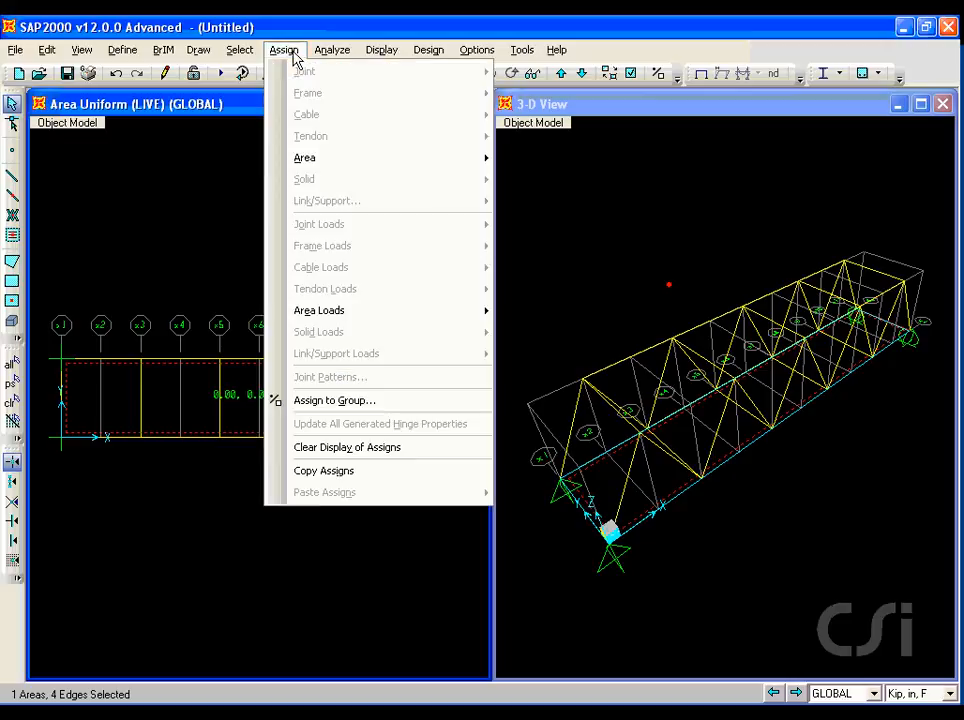
{"action": "mouse_move", "coordinate": [295, 161]}
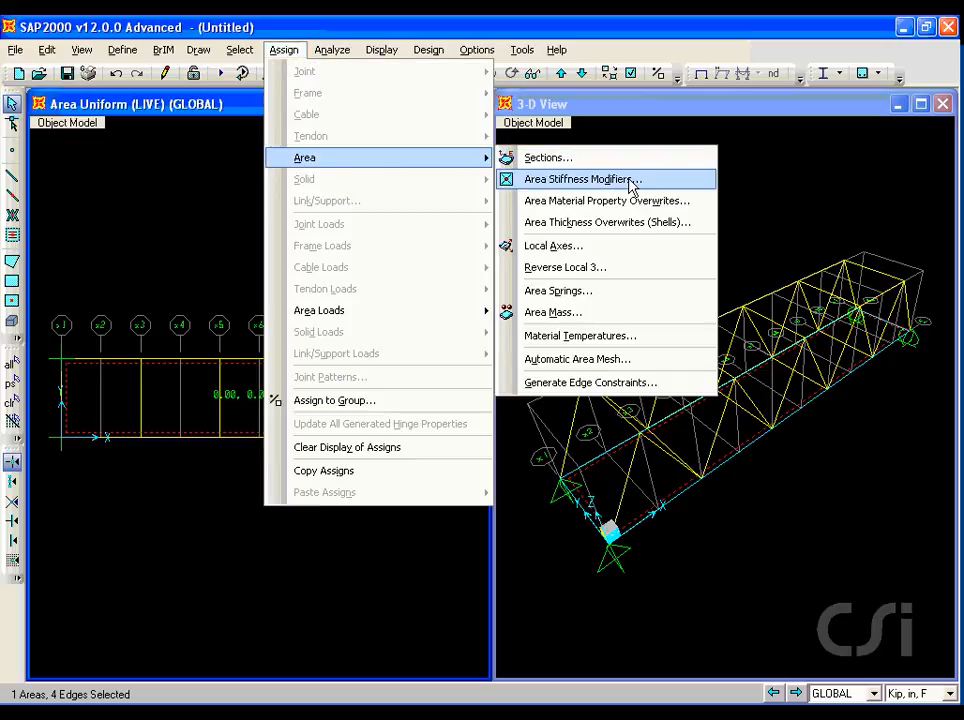
{"action": "left_click", "coordinate": [594, 183]}
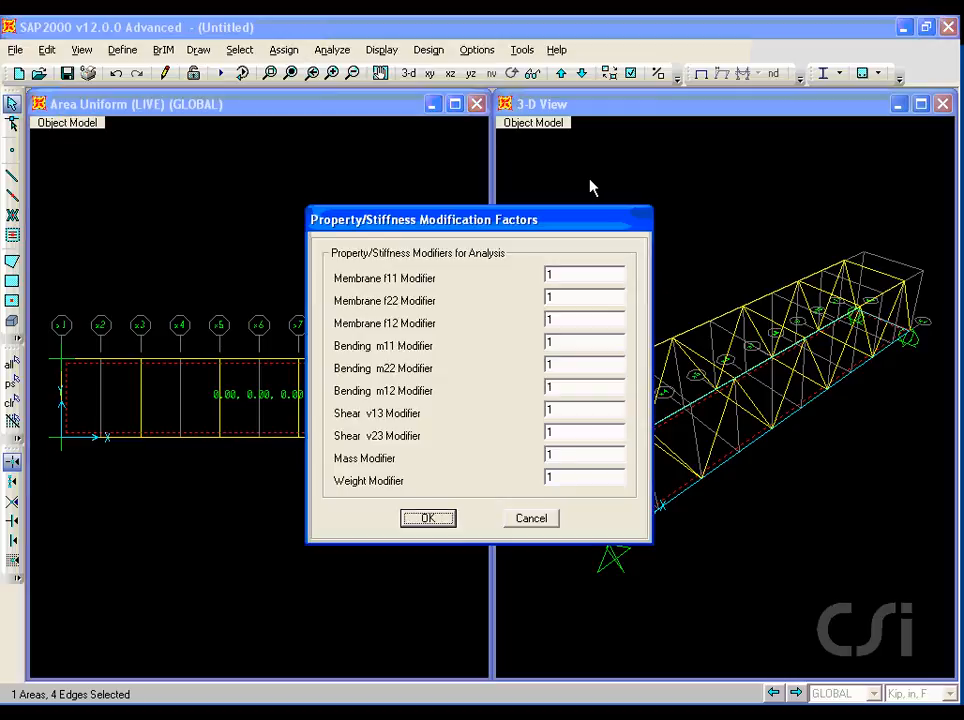
{"action": "left_click", "coordinate": [560, 273]}
{"action": "type", "text": "0"}
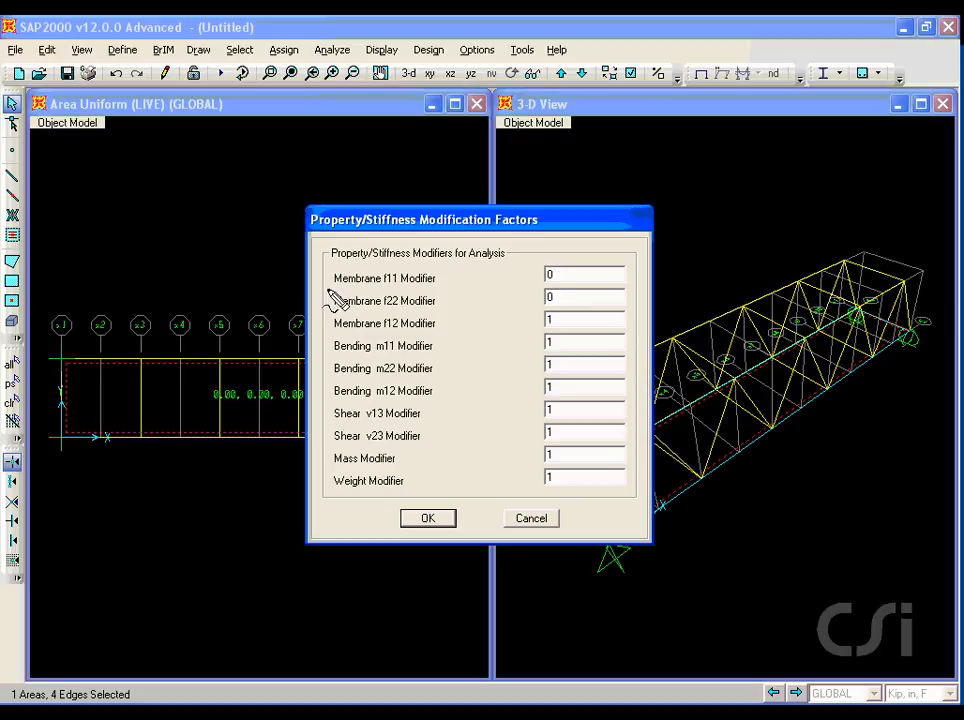
{"action": "mouse_move", "coordinate": [331, 311]}
{"action": "left_mouse_down"}
{"action": "mouse_move", "coordinate": [441, 318]}
{"action": "mouse_move", "coordinate": [456, 295]}
{"action": "mouse_move", "coordinate": [318, 270]}
{"action": "mouse_move", "coordinate": [331, 313]}
{"action": "left_mouse_up"}
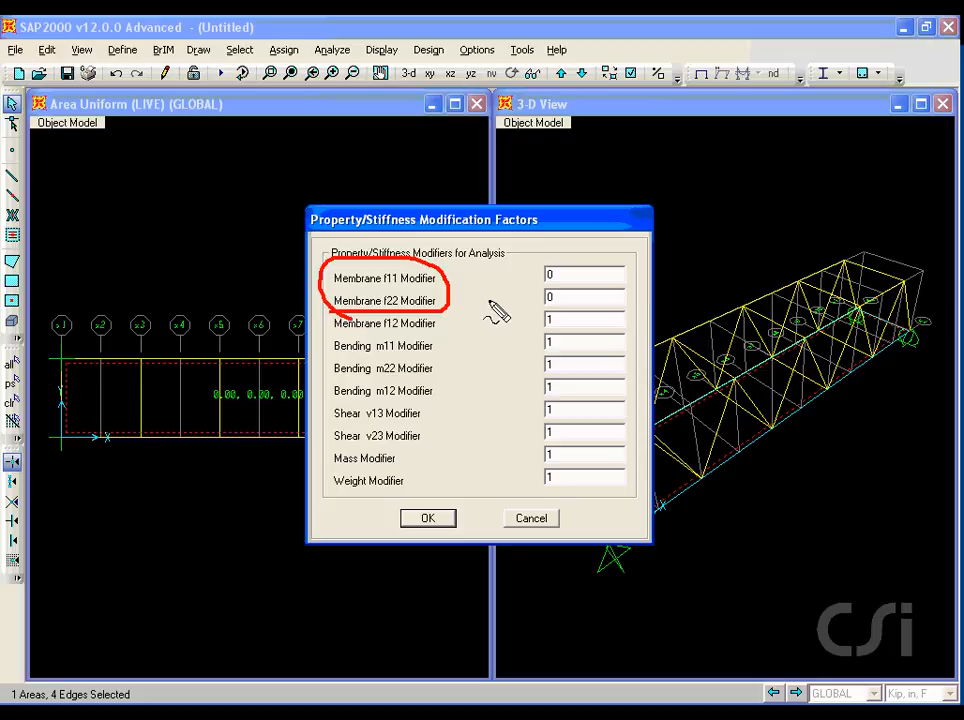
{"action": "key", "text": "Escape"}
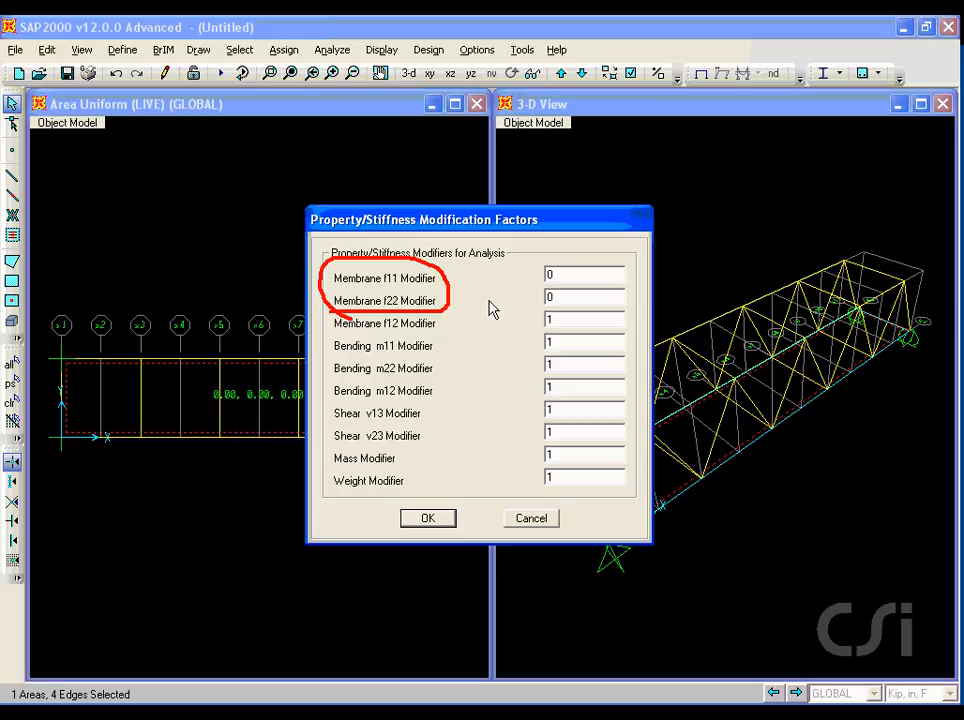
{"action": "left_click", "coordinate": [441, 521]}
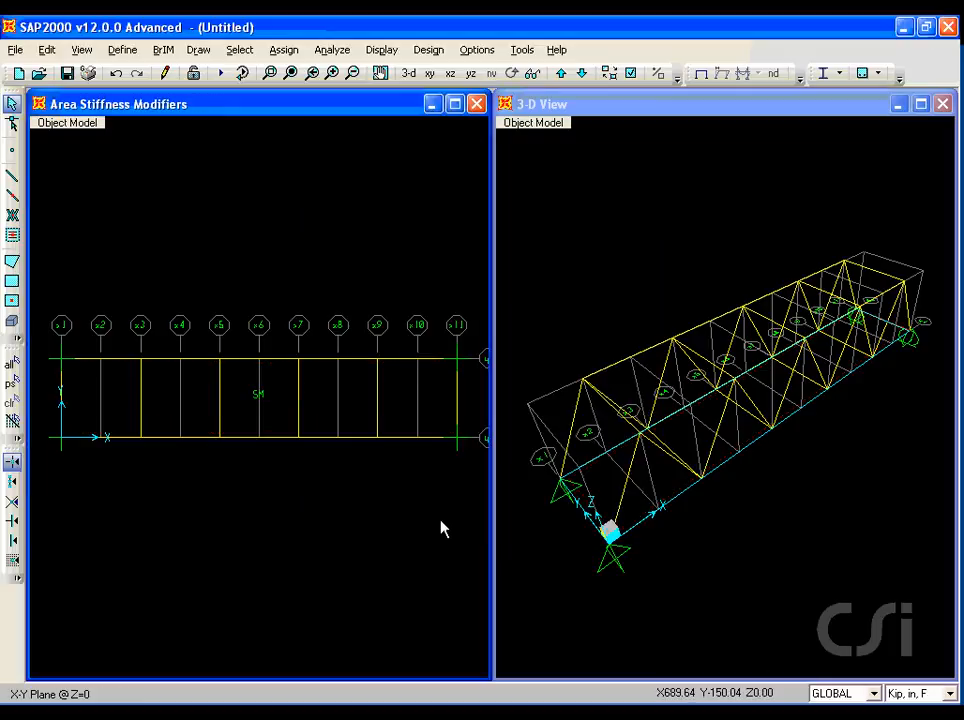
Clear the display of assigns and turn off the grid in the 3-D view.
{"action": "left_click", "coordinate": [288, 52]}
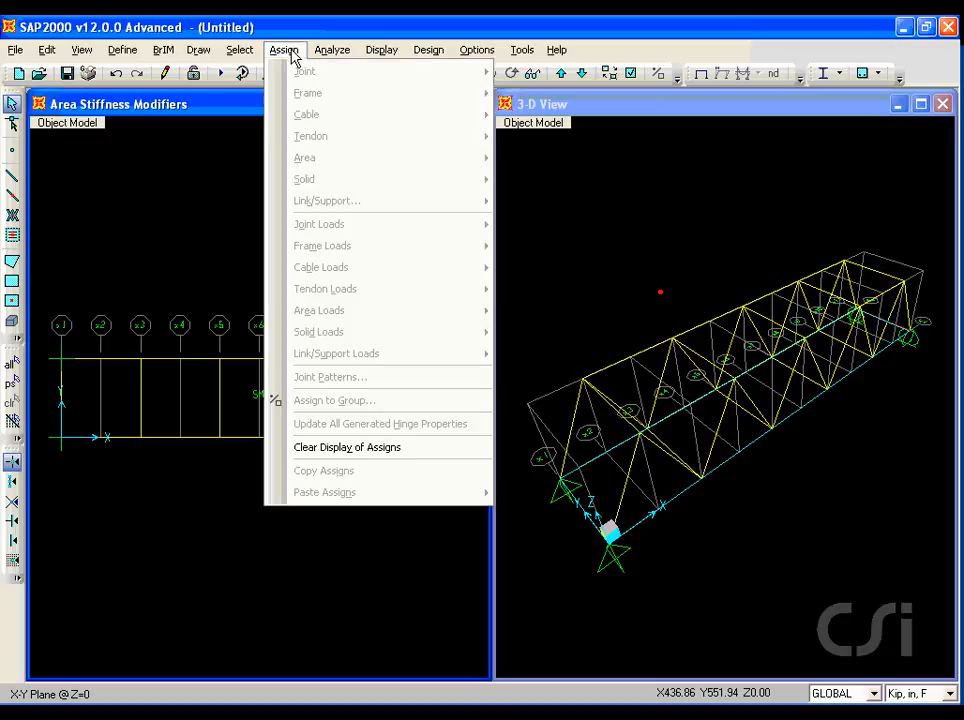
{"action": "left_click", "coordinate": [388, 452]}
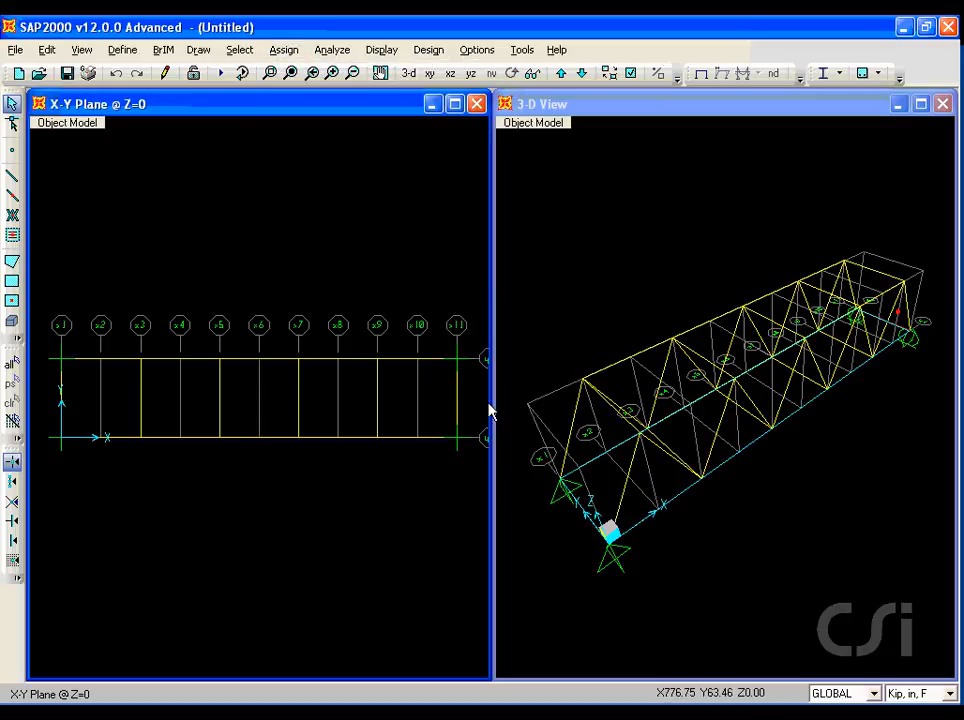
{"action": "left_click", "coordinate": [624, 318]}
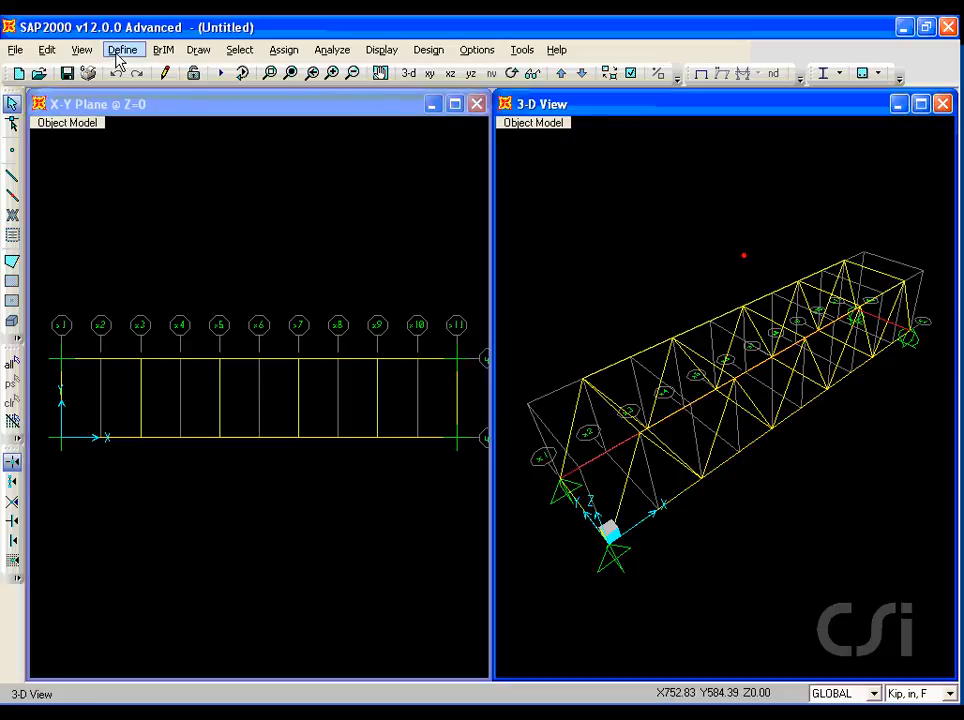
{"action": "left_click", "coordinate": [82, 50]}
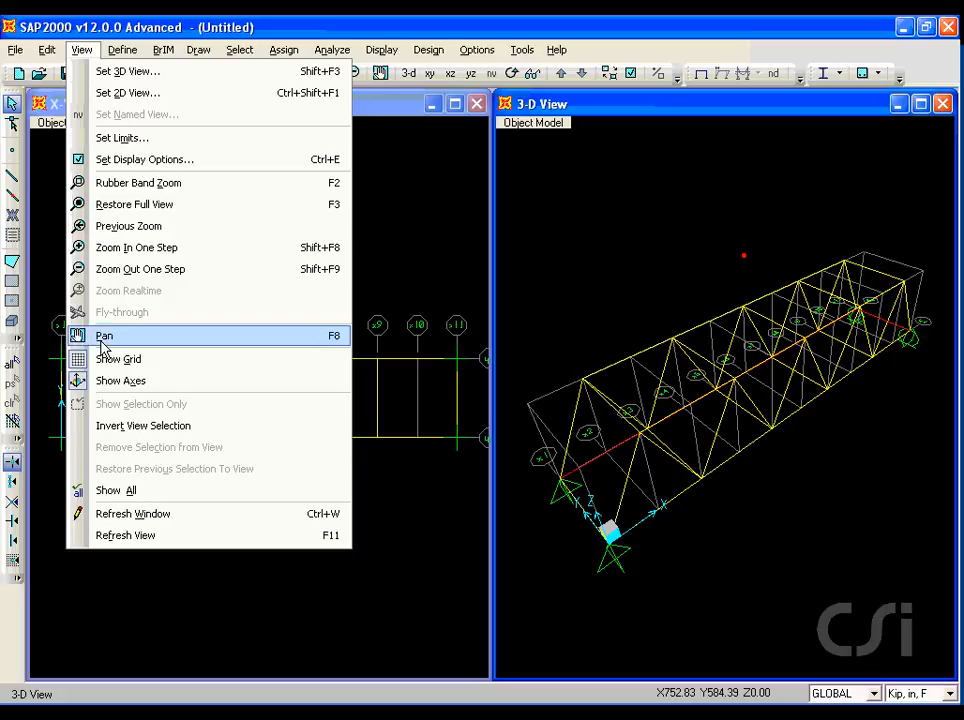
{"action": "left_click", "coordinate": [143, 360]}
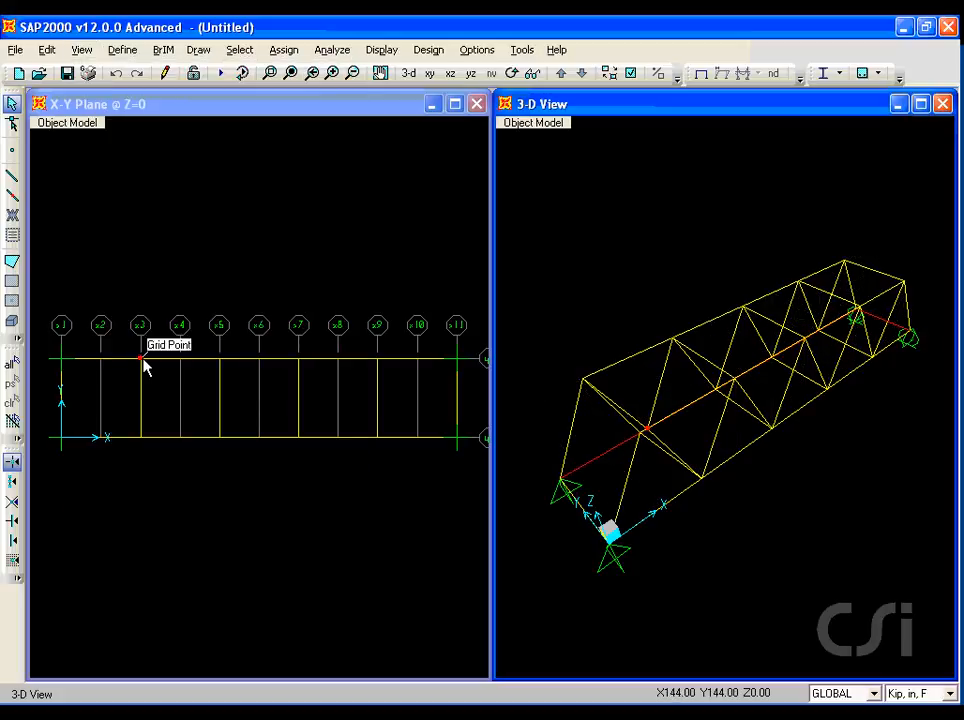
Turn on Fill Objects in the 3-D view's display options.
{"action": "left_click", "coordinate": [82, 50]}
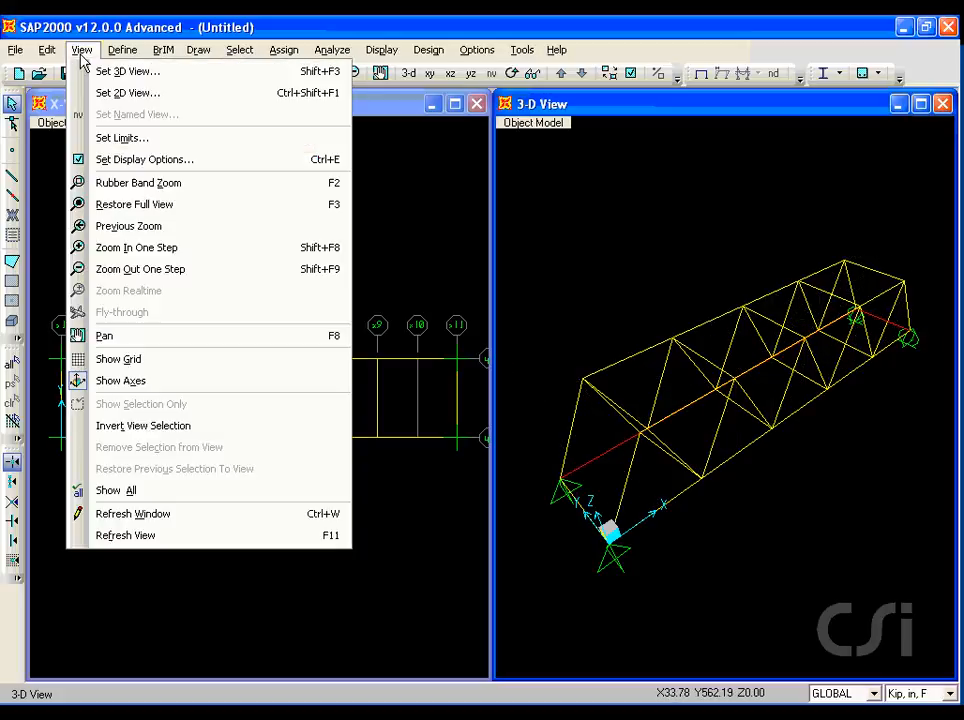
{"action": "left_click", "coordinate": [143, 162]}
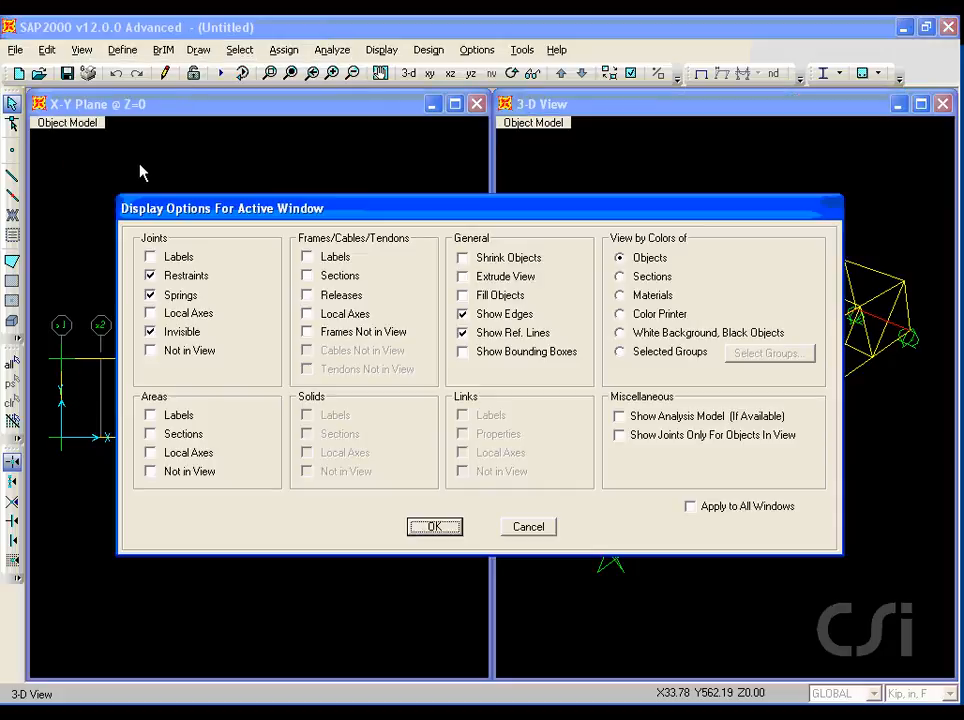
{"action": "key", "text": "ctrl+shift+d"}
{"action": "left_click_drag", "start_coordinate": [476, 302], "coordinate": [526, 303]}
{"action": "key", "text": "Escape"}
{"action": "left_click", "coordinate": [462, 296]}
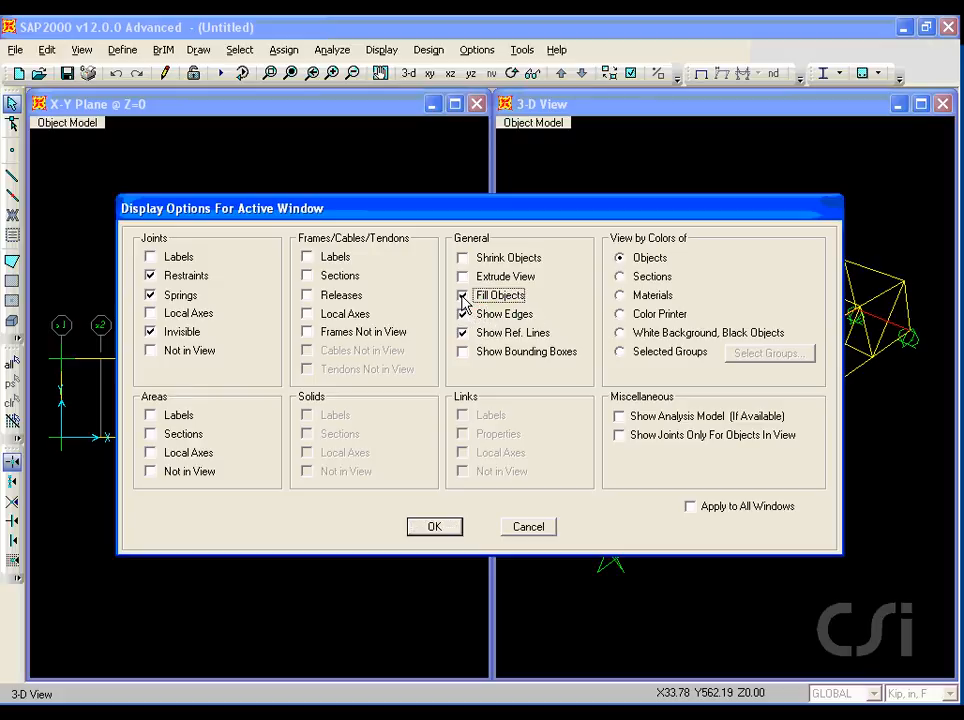
{"action": "left_click", "coordinate": [434, 527]}
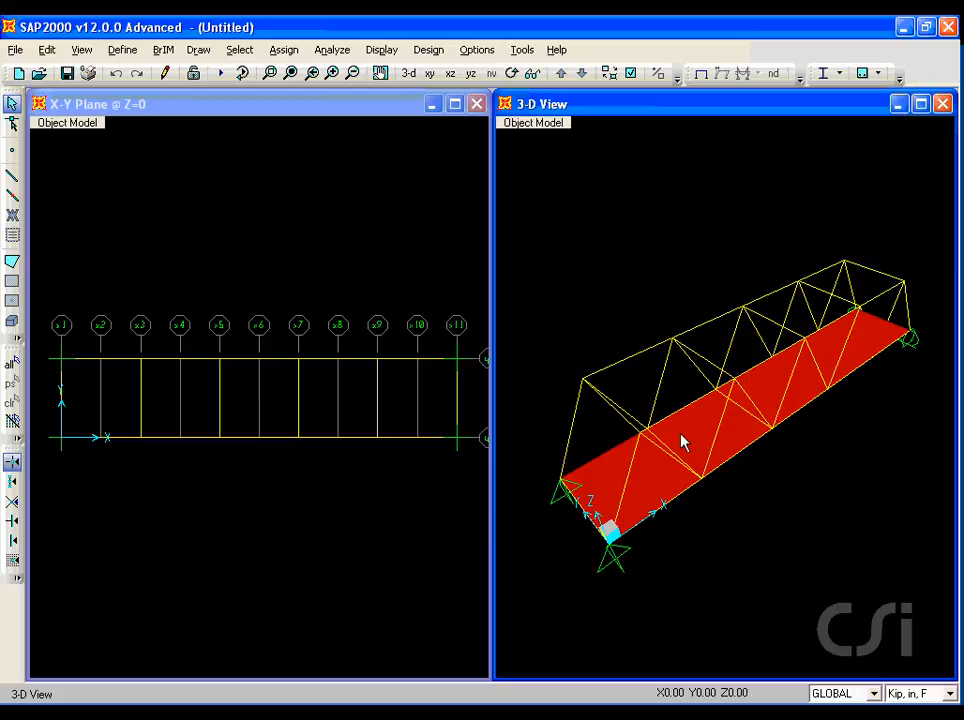
Run the analysis with the MODAL load case set to Do Not Run.
{"action": "left_click", "coordinate": [345, 50]}
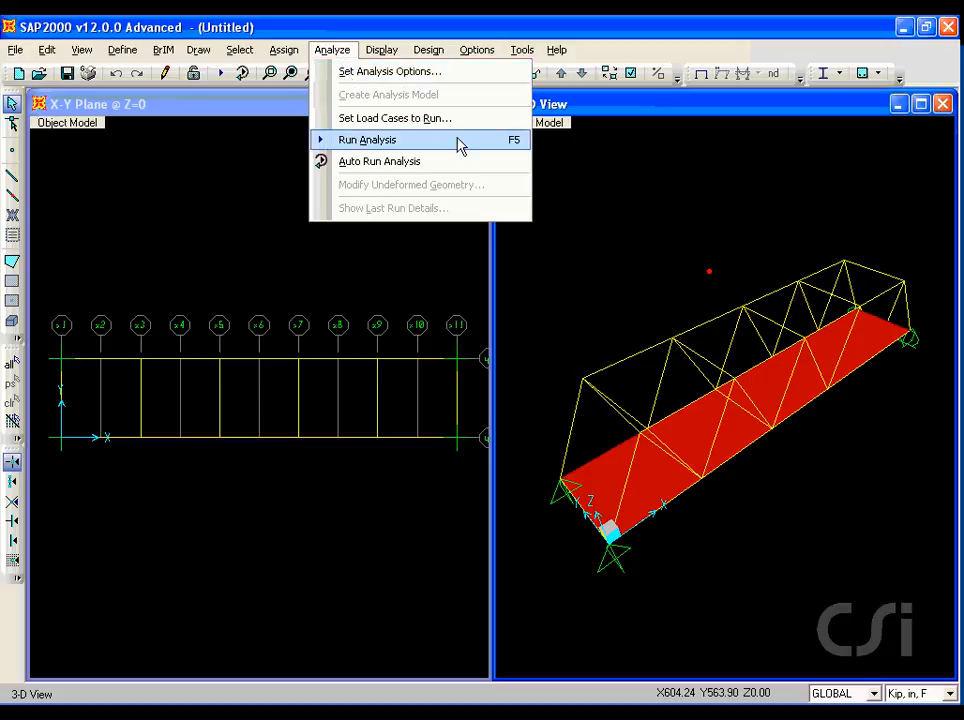
{"action": "left_click", "coordinate": [395, 142]}
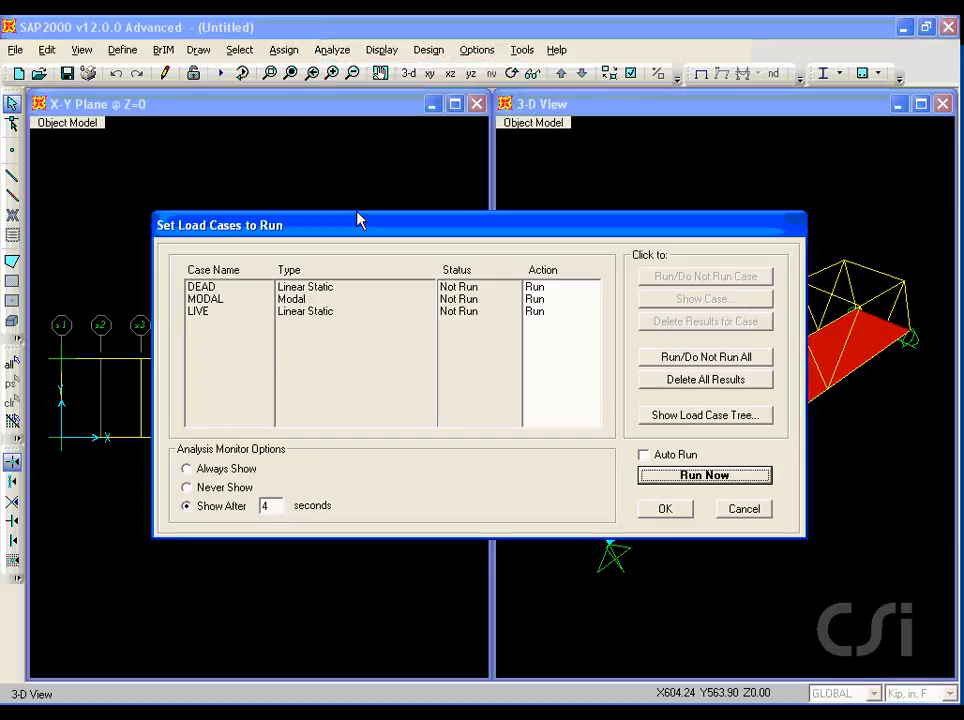
{"action": "left_click", "coordinate": [296, 300]}
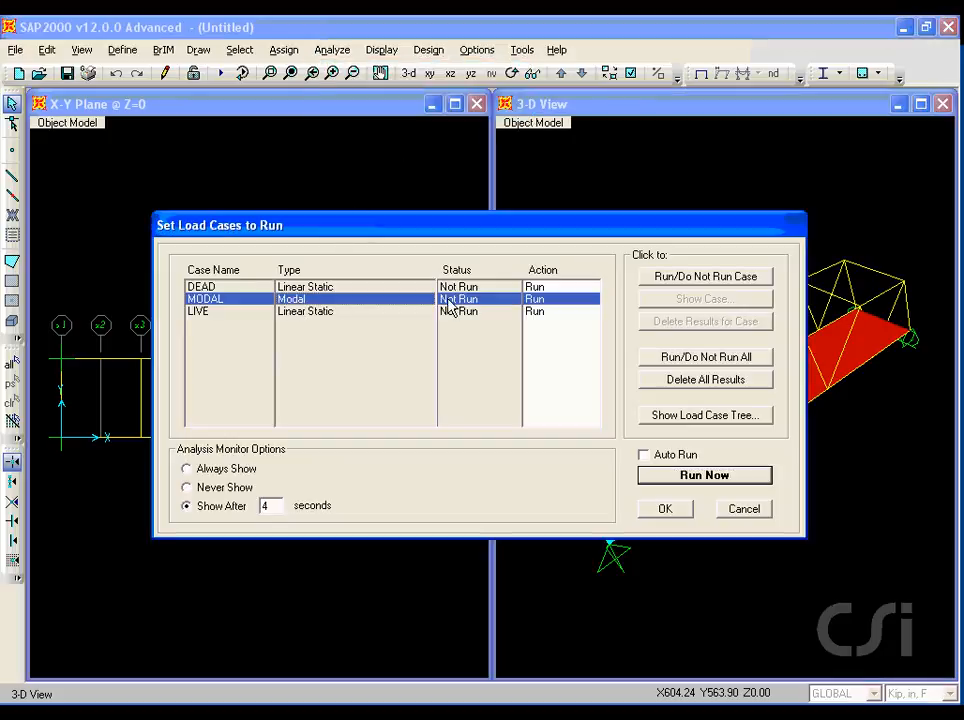
{"action": "left_click", "coordinate": [697, 279]}
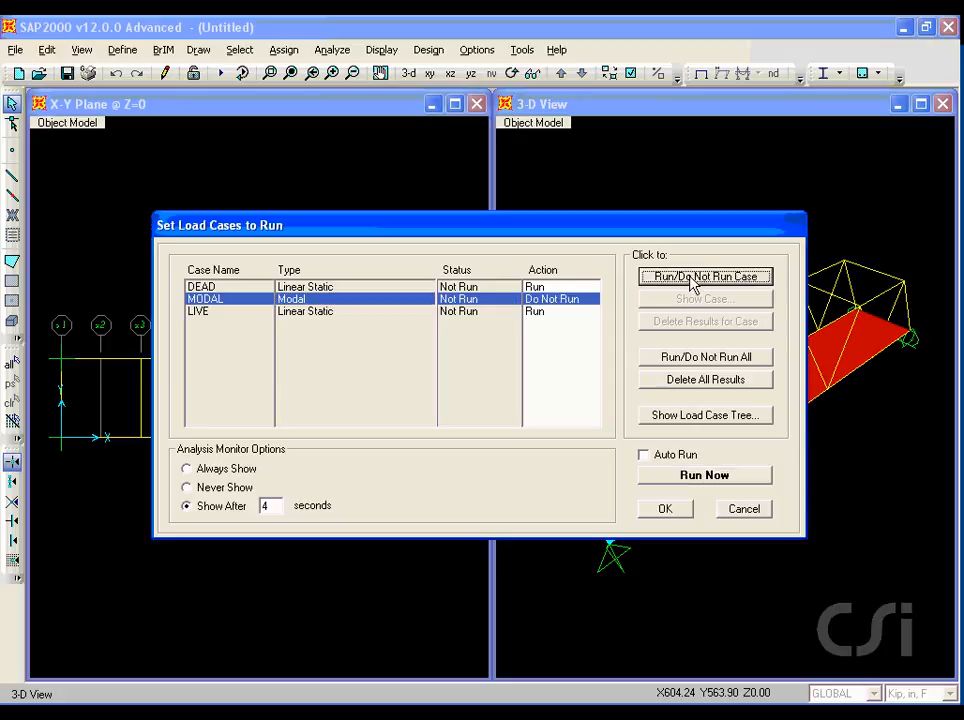
{"action": "left_click_drag", "start_coordinate": [522, 301], "coordinate": [580, 301]}
{"action": "key", "text": "Escape"}
{"action": "left_click", "coordinate": [729, 477]}
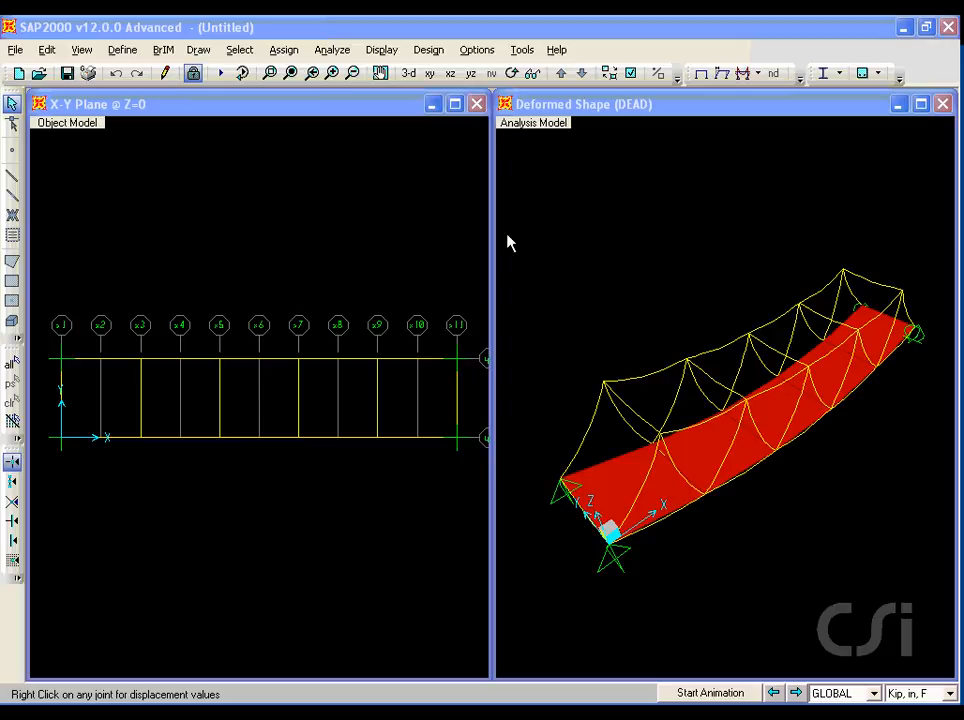
Open the analysis log file (Untitled).LOG, review its contents, and close it.
{"action": "left_click_drag", "start_coordinate": [498, 138], "coordinate": [568, 138]}
{"action": "key", "text": "Escape"}
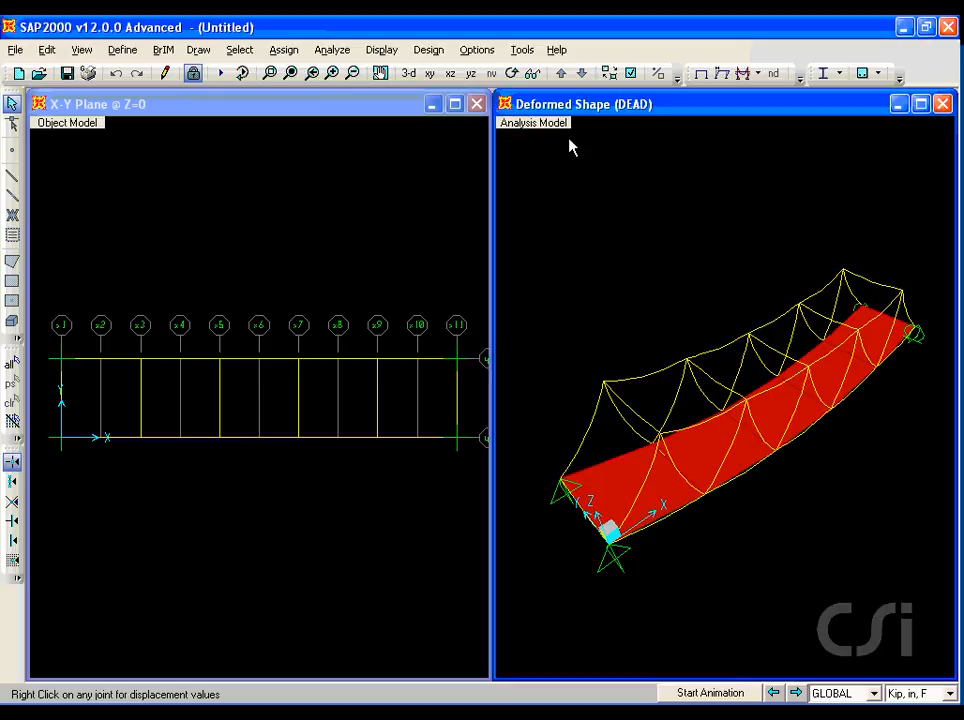
{"action": "left_click", "coordinate": [17, 51]}
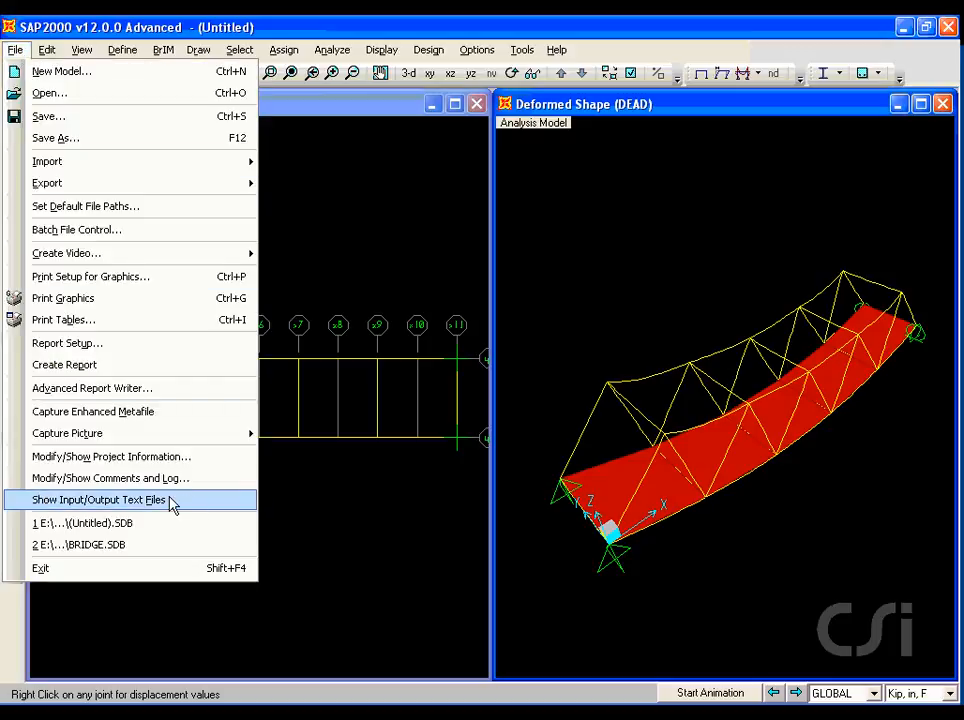
{"action": "left_click", "coordinate": [118, 503]}
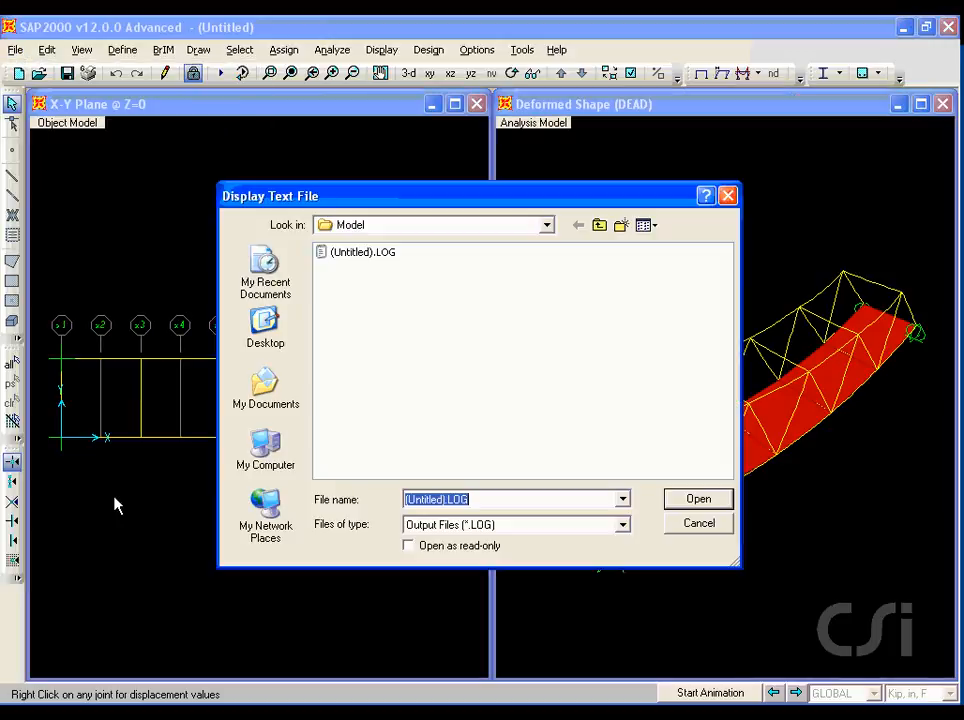
{"action": "left_click", "coordinate": [355, 253]}
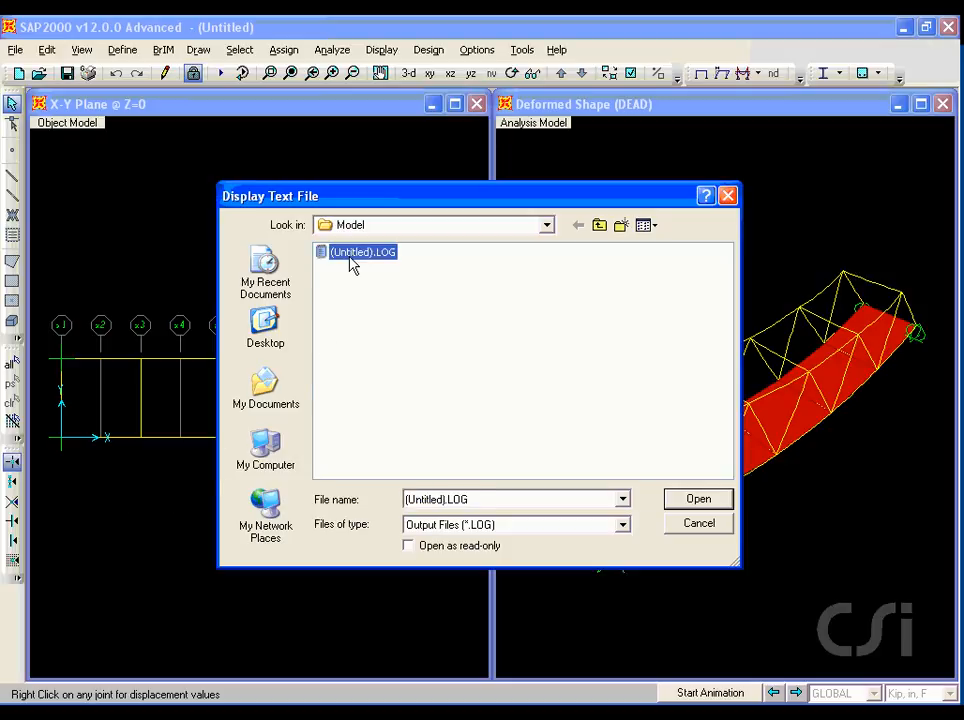
{"action": "left_click", "coordinate": [702, 505]}
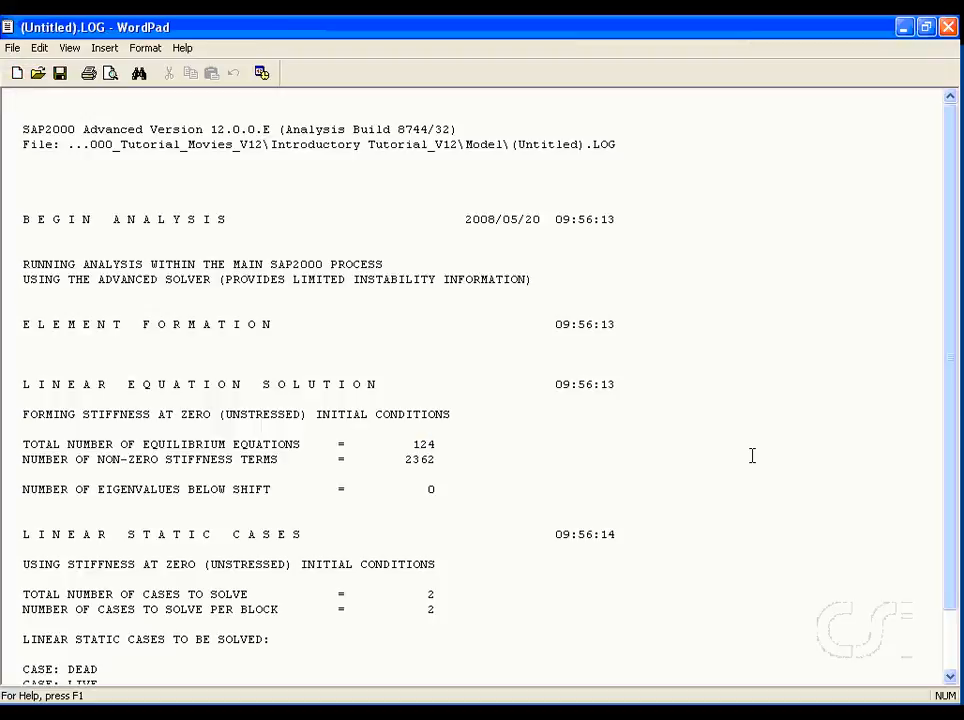
{"action": "left_click_drag", "start_coordinate": [949, 349], "coordinate": [908, 476]}
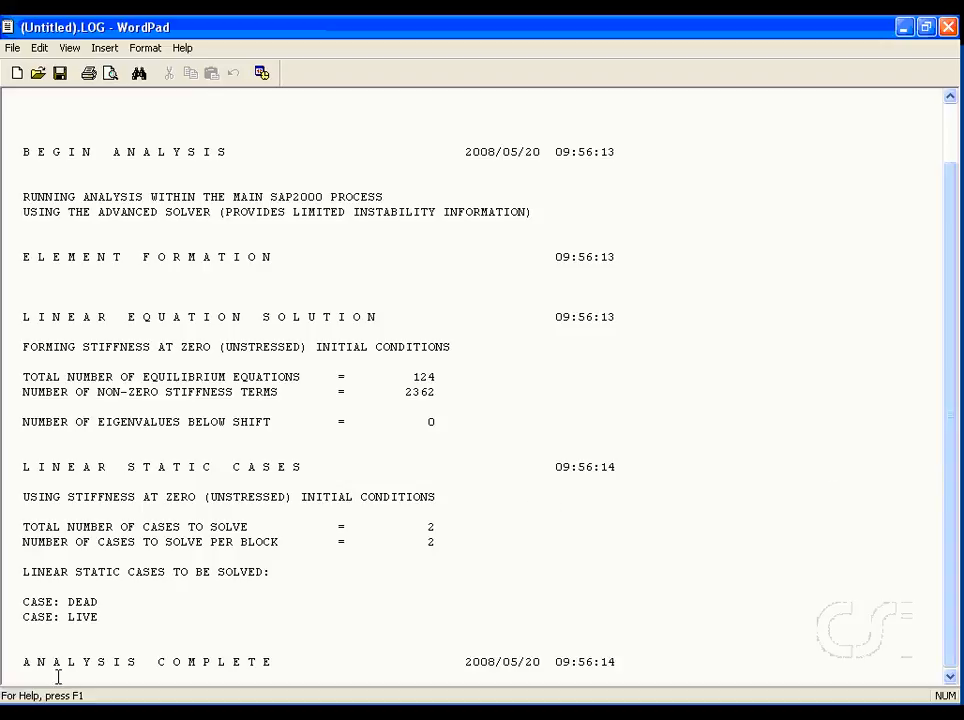
{"action": "left_click_drag", "start_coordinate": [26, 673], "coordinate": [258, 683]}
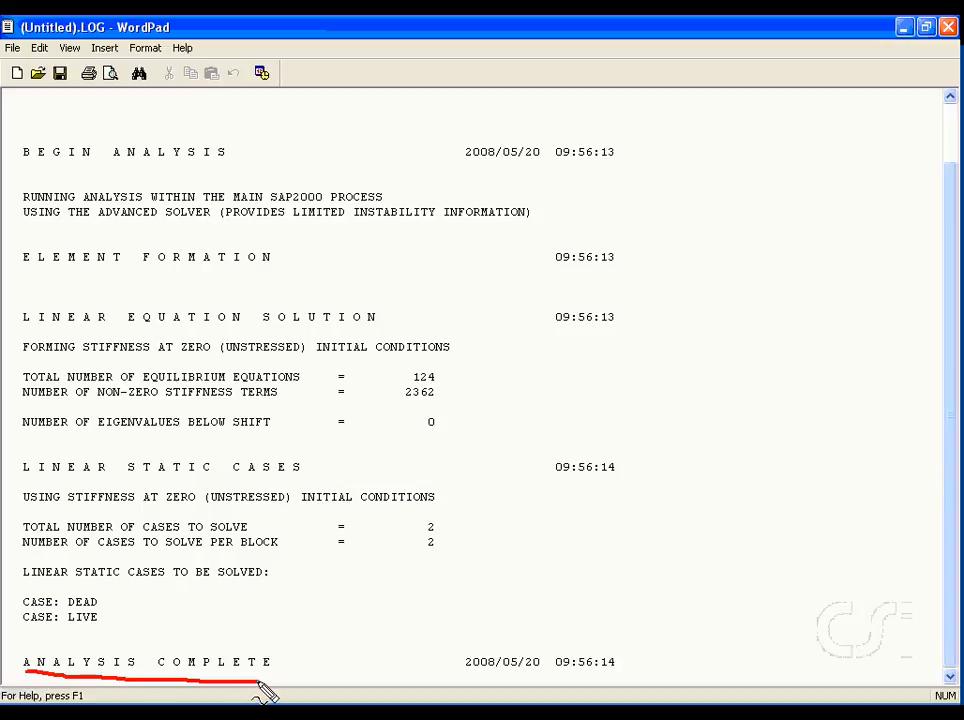
{"action": "key", "text": "Escape"}
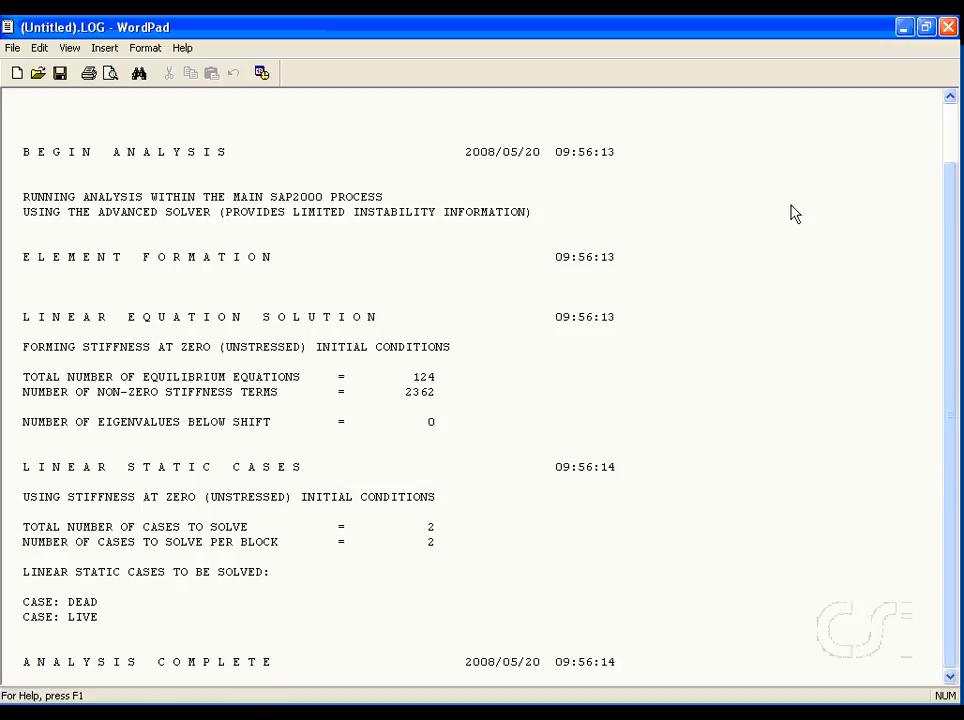
{"action": "left_click", "coordinate": [946, 27]}
Switch the plan window to the X-Z elevation and display the axial force diagram for frames under DEAD.
{"action": "left_click", "coordinate": [390, 112]}
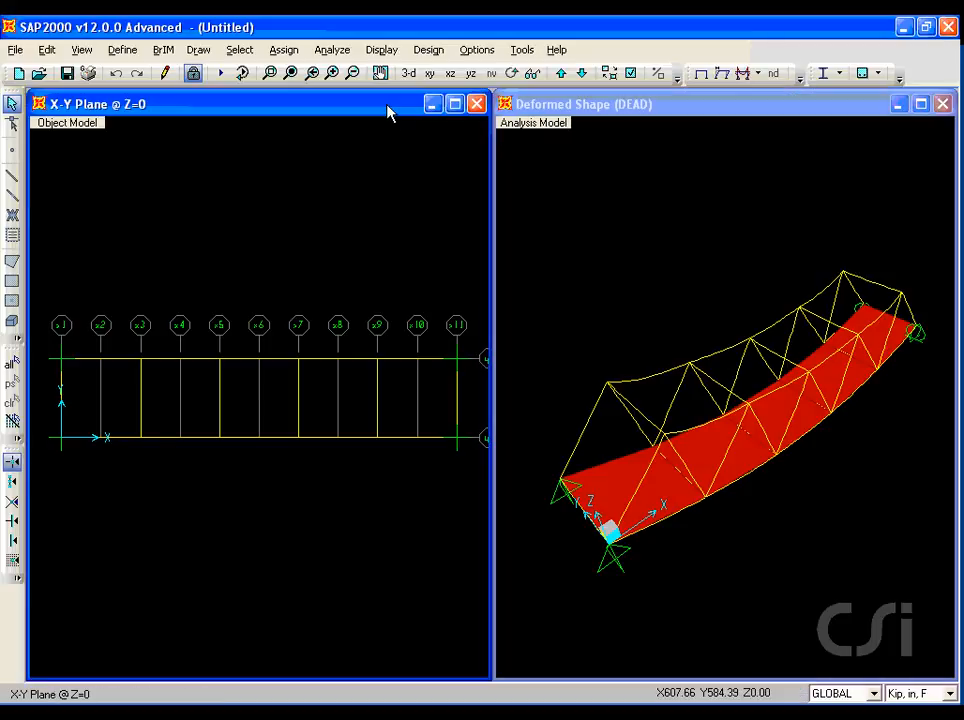
{"action": "left_click", "coordinate": [450, 75]}
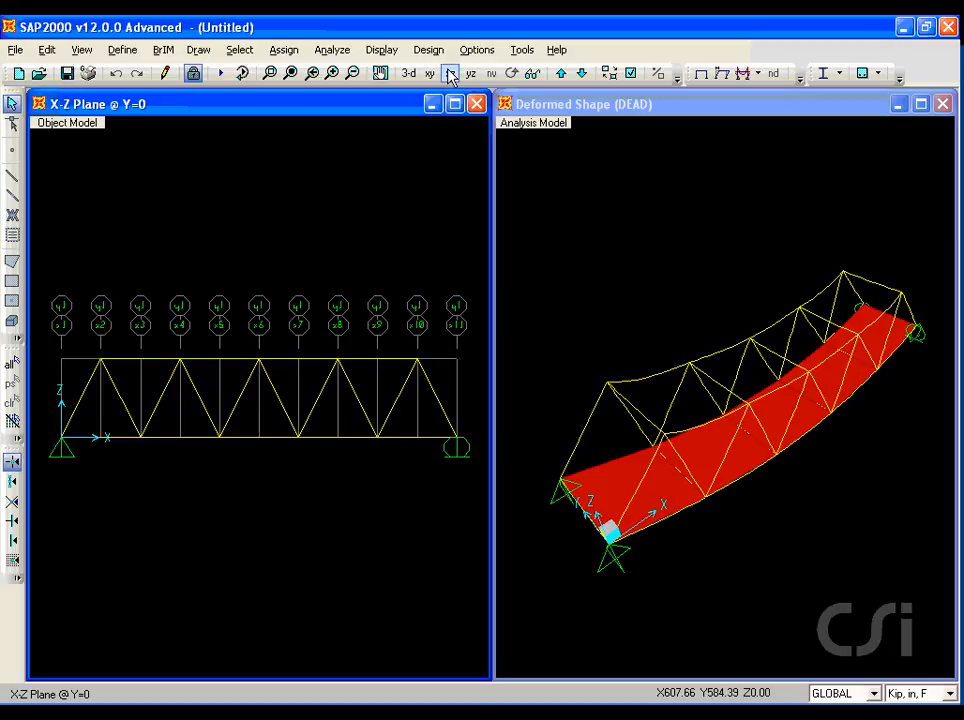
{"action": "left_click", "coordinate": [382, 50]}
{"action": "mouse_move", "coordinate": [452, 183]}
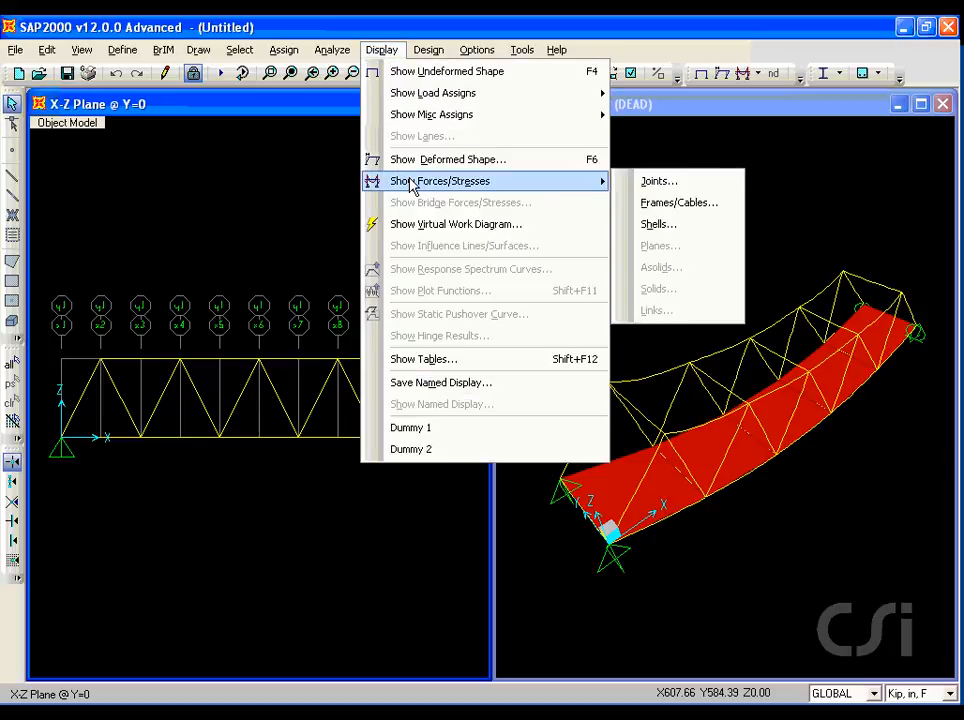
{"action": "left_click", "coordinate": [679, 208]}
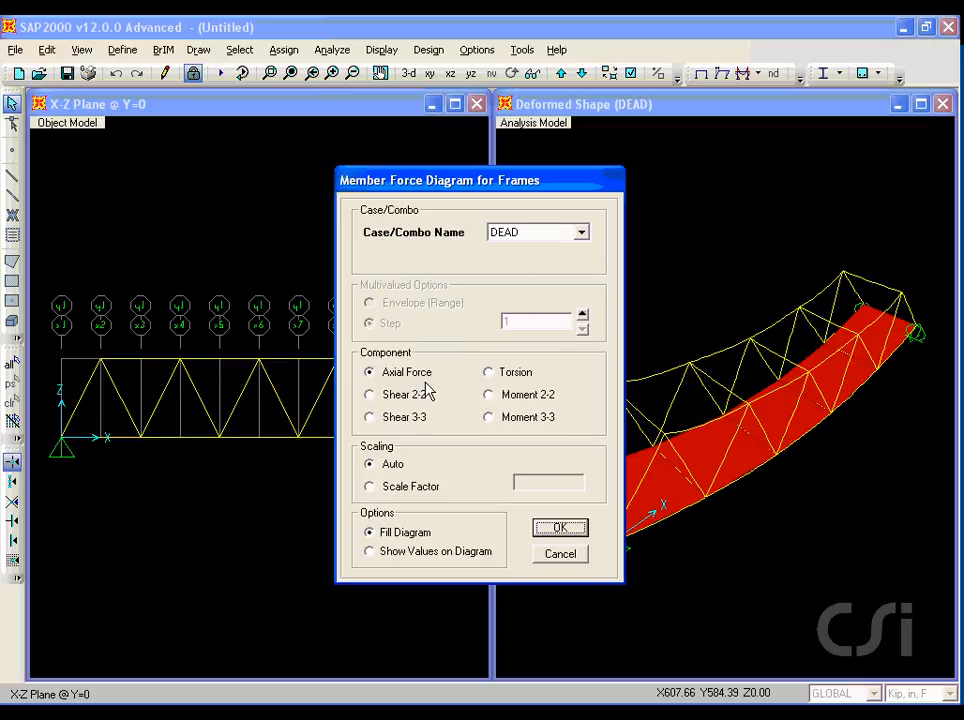
{"action": "left_click", "coordinate": [553, 528]}
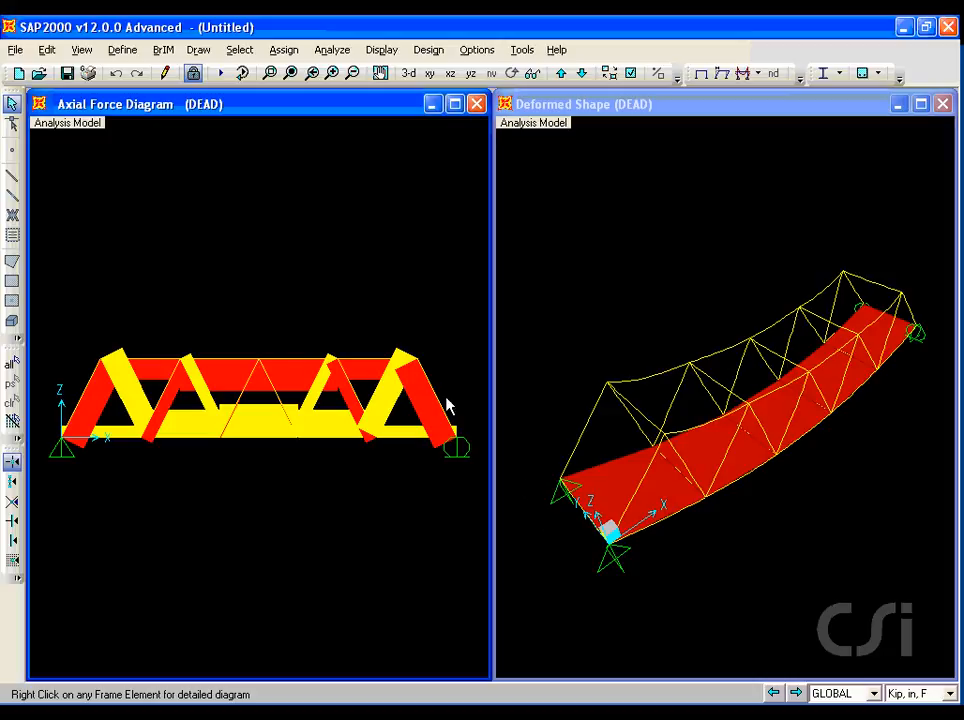
Open the detailed axial force diagram for the top chord frame under DEAD and scroll along it for values.
{"action": "right_click", "coordinate": [283, 368]}
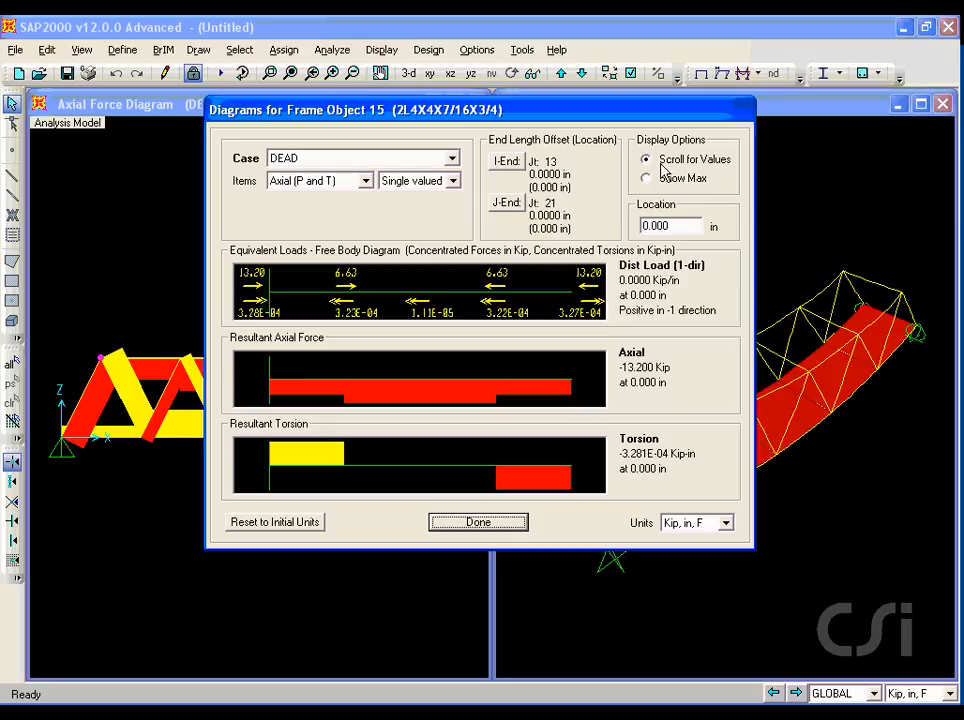
{"action": "left_click_drag", "start_coordinate": [660, 176], "coordinate": [738, 185]}
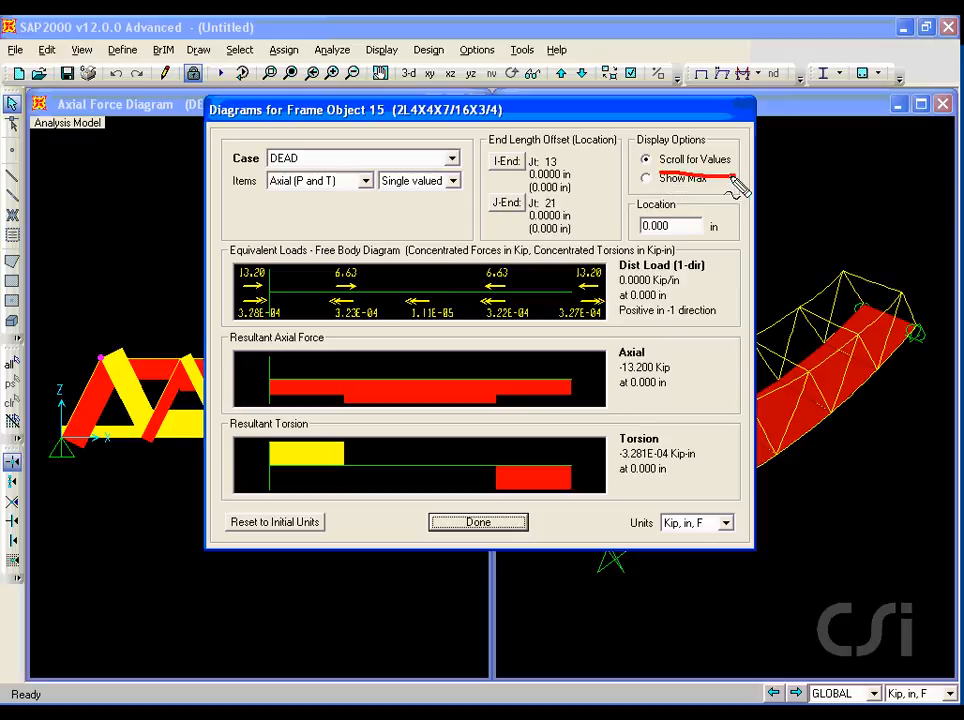
{"action": "key", "text": "Escape"}
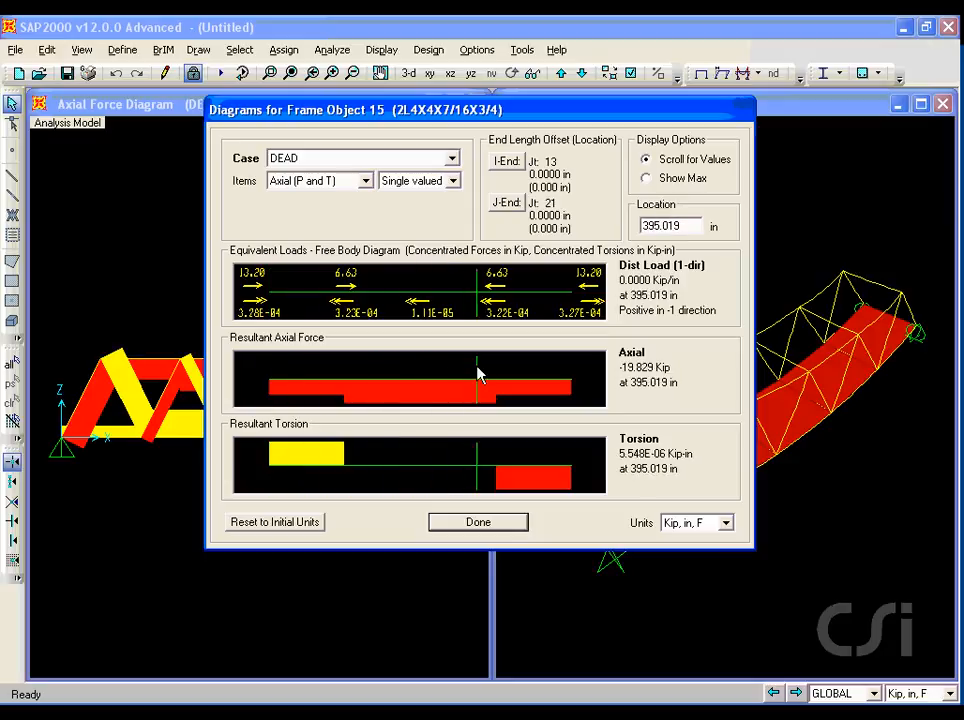
{"action": "left_click", "coordinate": [481, 524]}
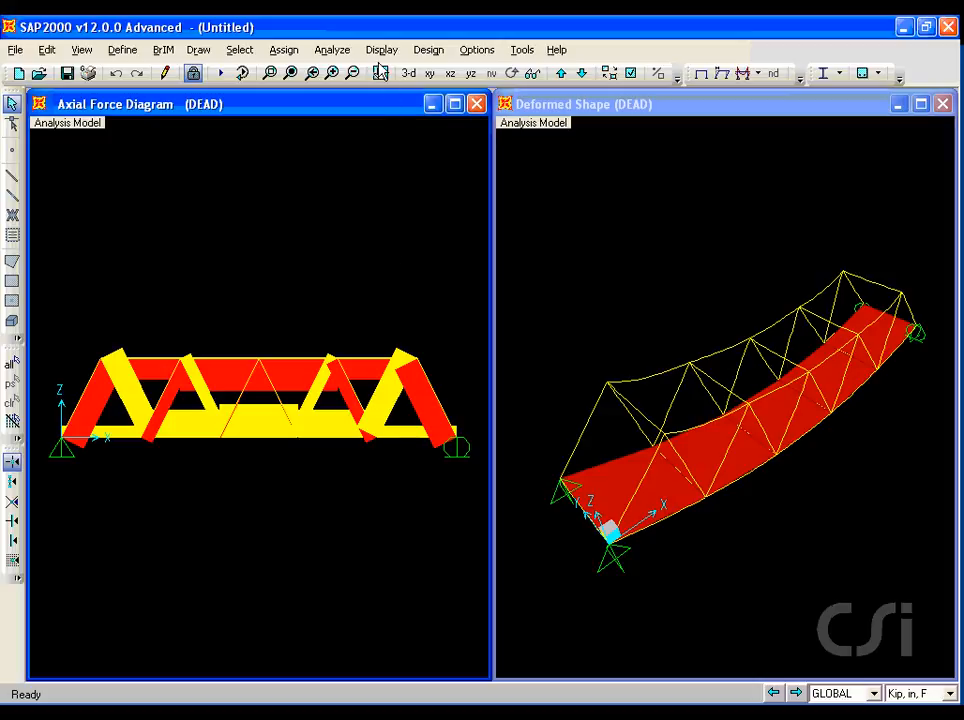
Display the deformed shape for the LIVE load case in the elevation window.
{"action": "left_click", "coordinate": [381, 50]}
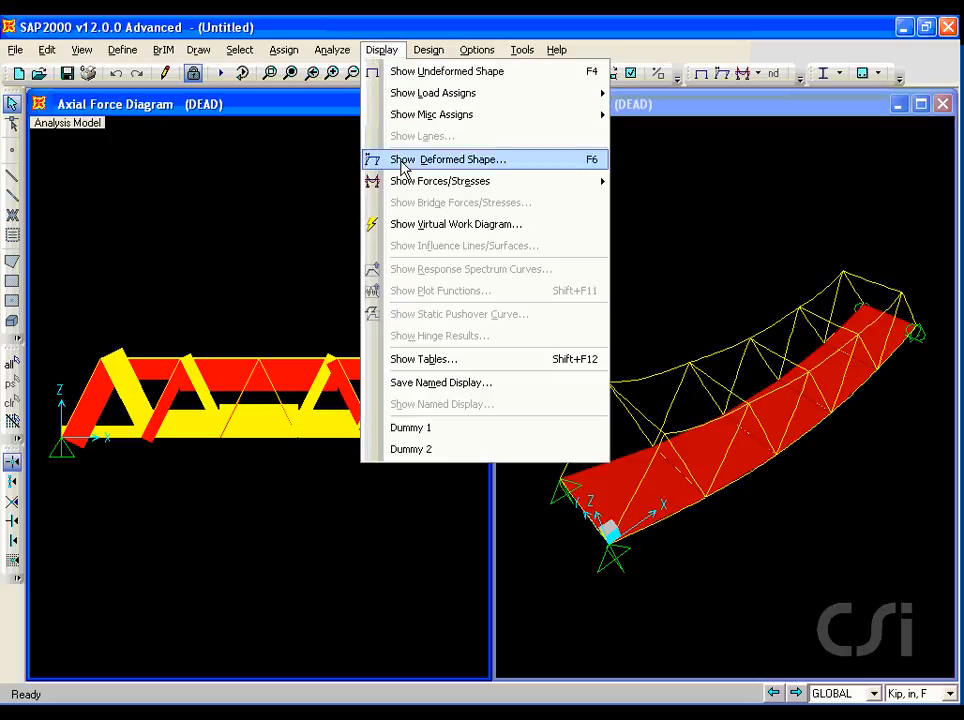
{"action": "left_click", "coordinate": [471, 166]}
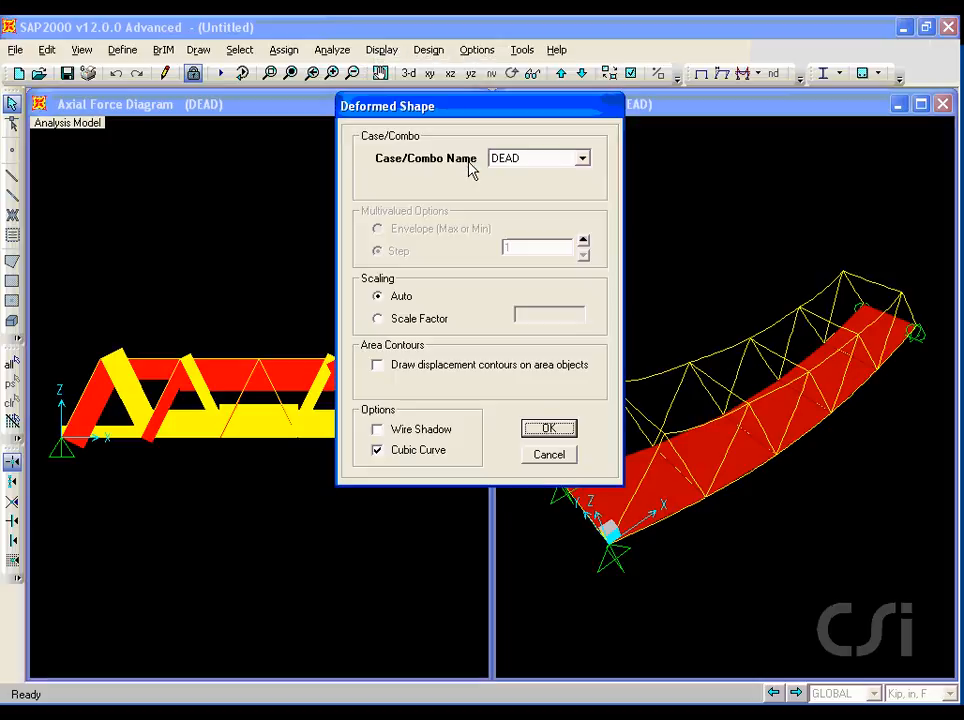
{"action": "left_click", "coordinate": [550, 158]}
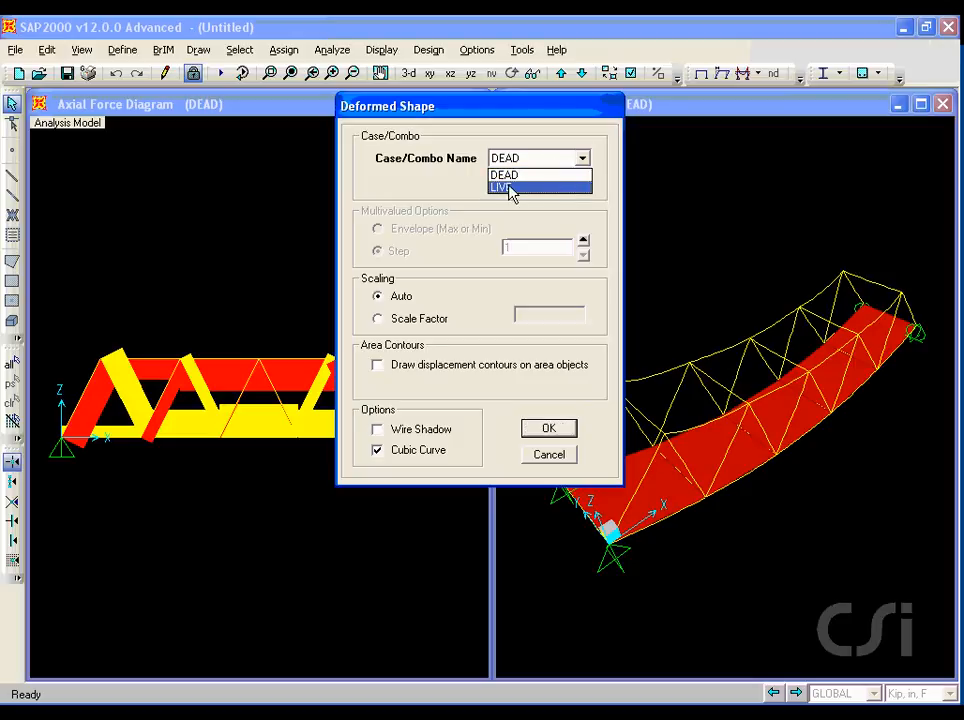
{"action": "left_click", "coordinate": [518, 188]}
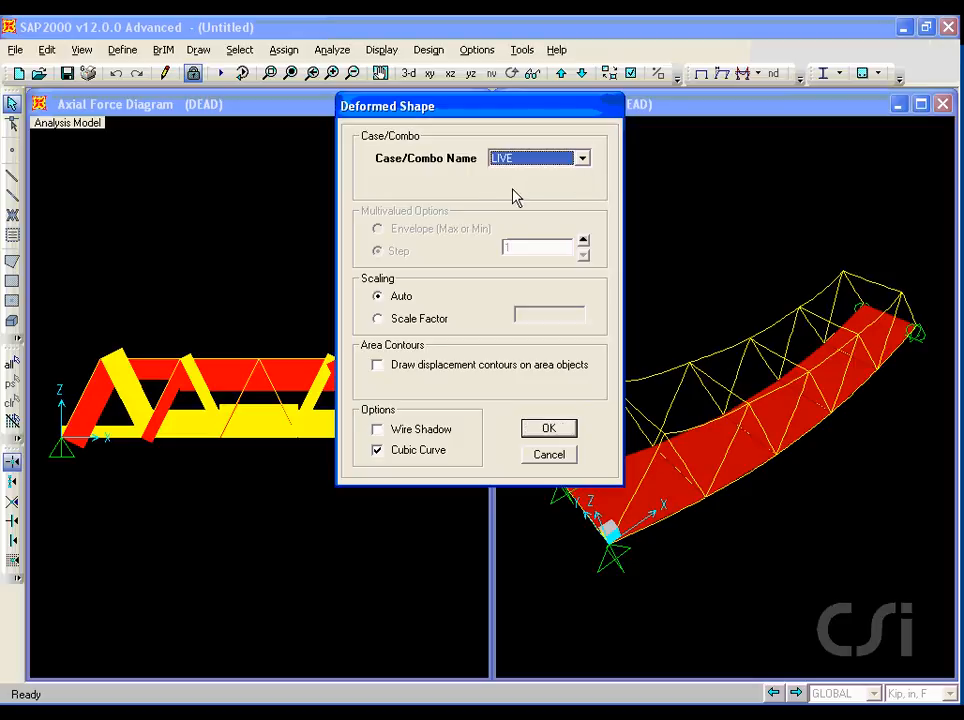
{"action": "left_click", "coordinate": [542, 428]}
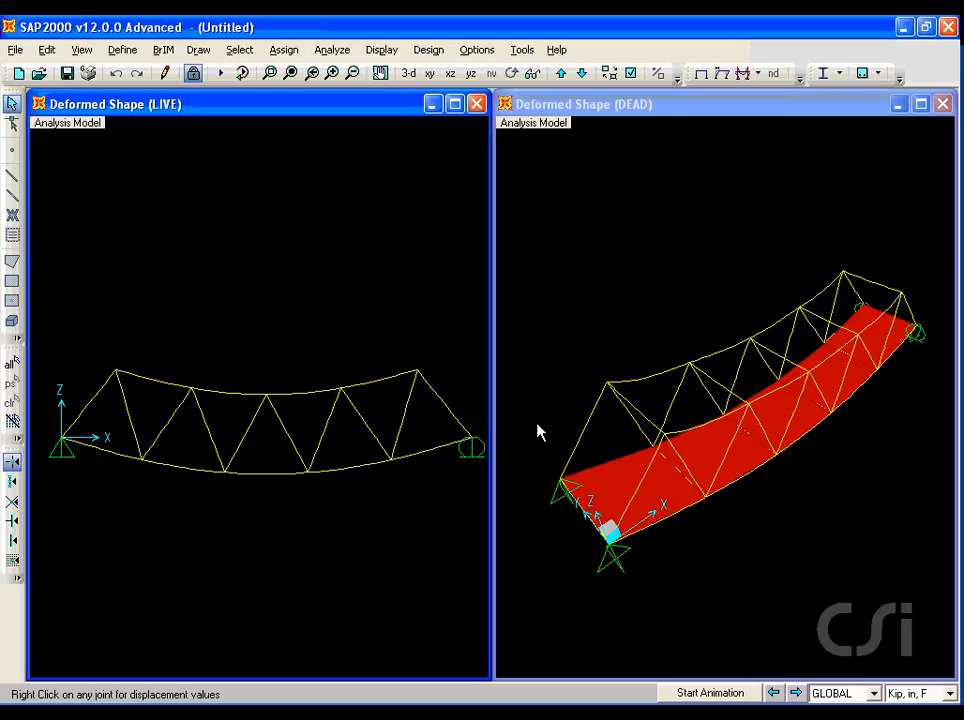
Inspect the joint displacements of the mid-span top chord joint under LIVE, then close the displacement window.
{"action": "right_click", "coordinate": [267, 397]}
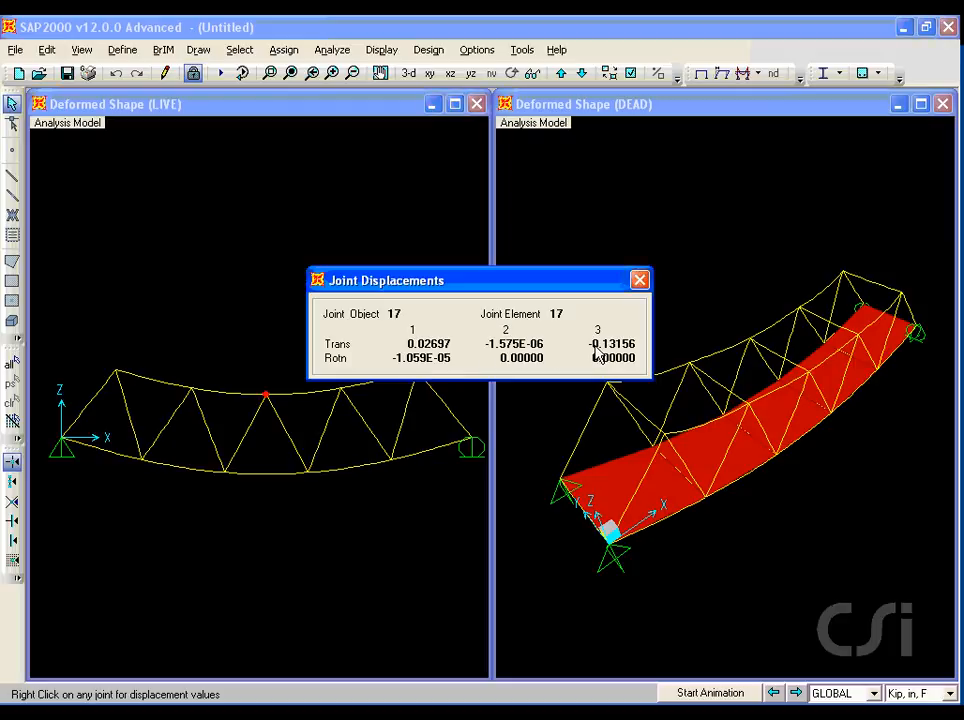
{"action": "key", "text": "ctrl+shift+d"}
{"action": "left_click_drag", "start_coordinate": [591, 352], "coordinate": [638, 352]}
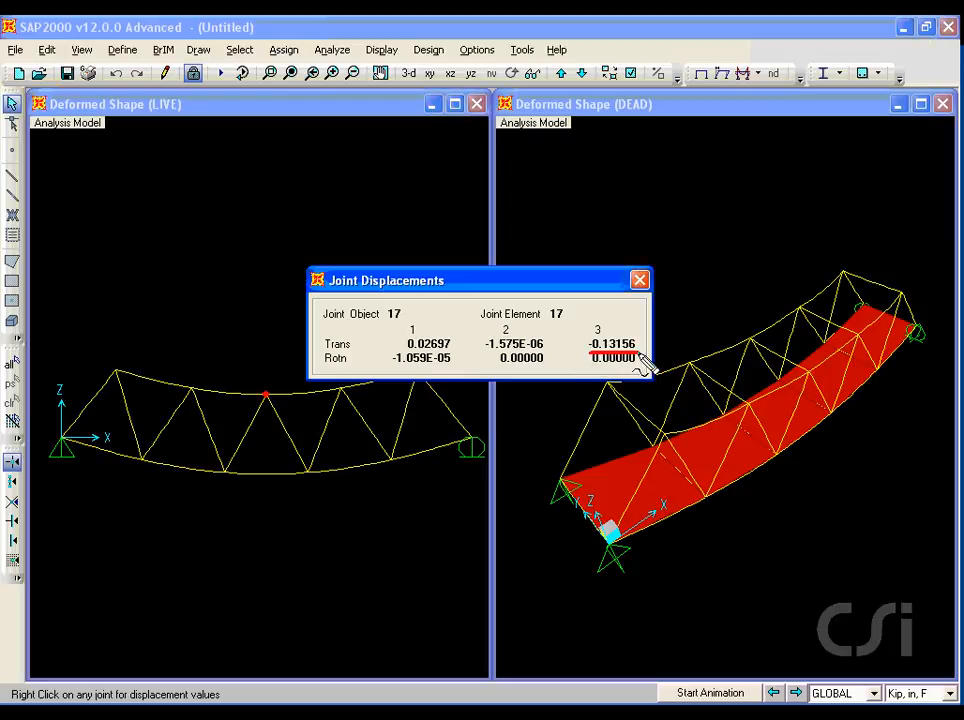
{"action": "key", "text": "Escape"}
{"action": "left_click", "coordinate": [641, 280]}
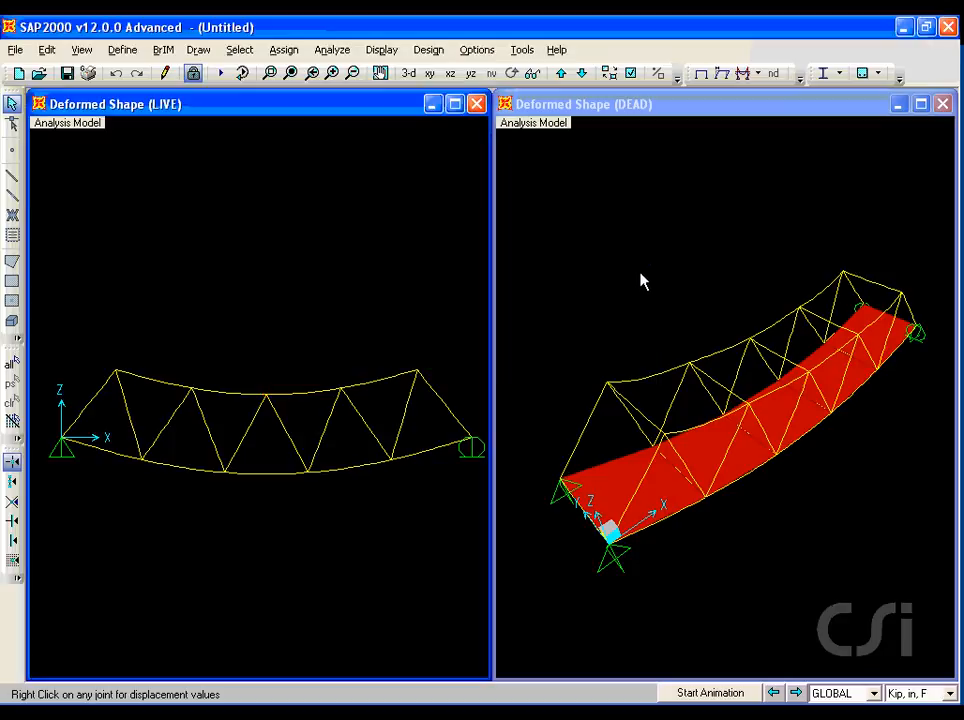
Set the steel frame design code to AISC-LRFD99 in the steel design preferences.
{"action": "left_click", "coordinate": [428, 49]}
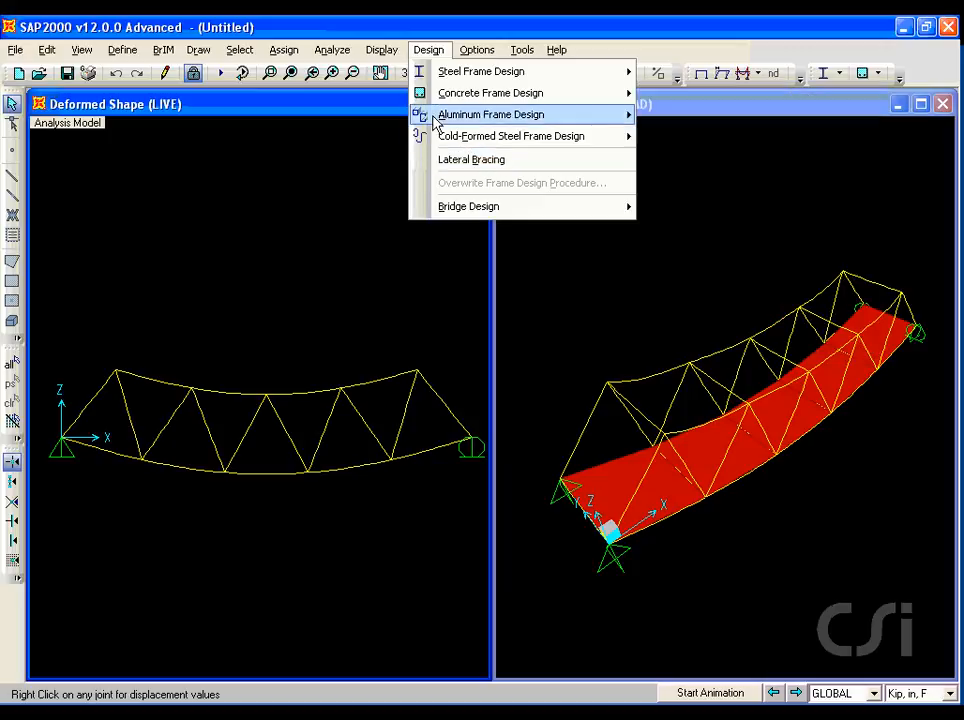
{"action": "mouse_move", "coordinate": [436, 78]}
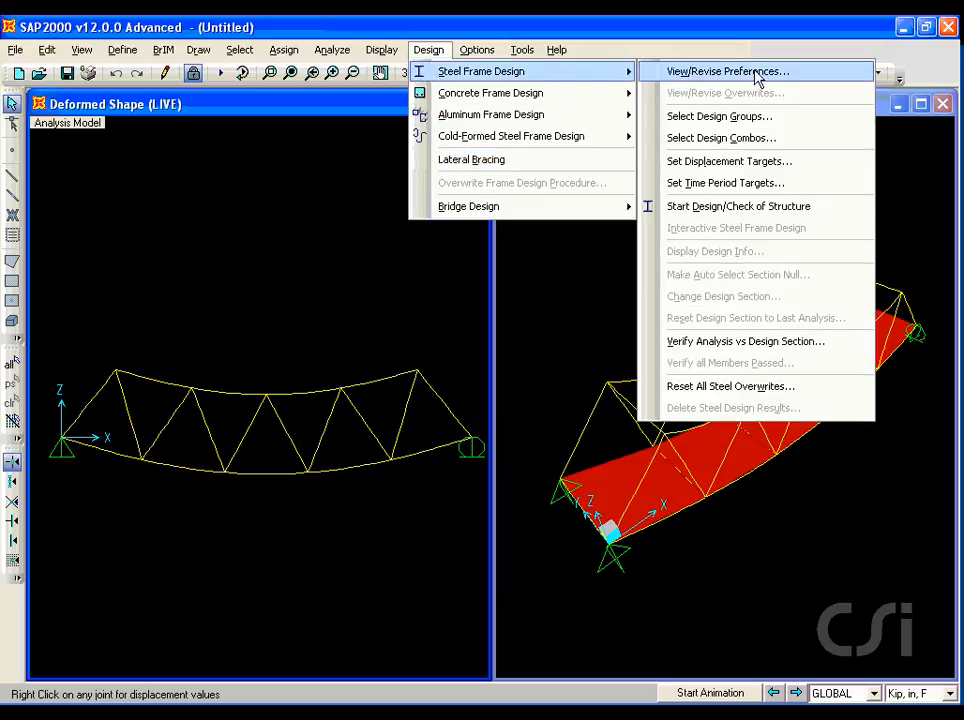
{"action": "left_click", "coordinate": [697, 72]}
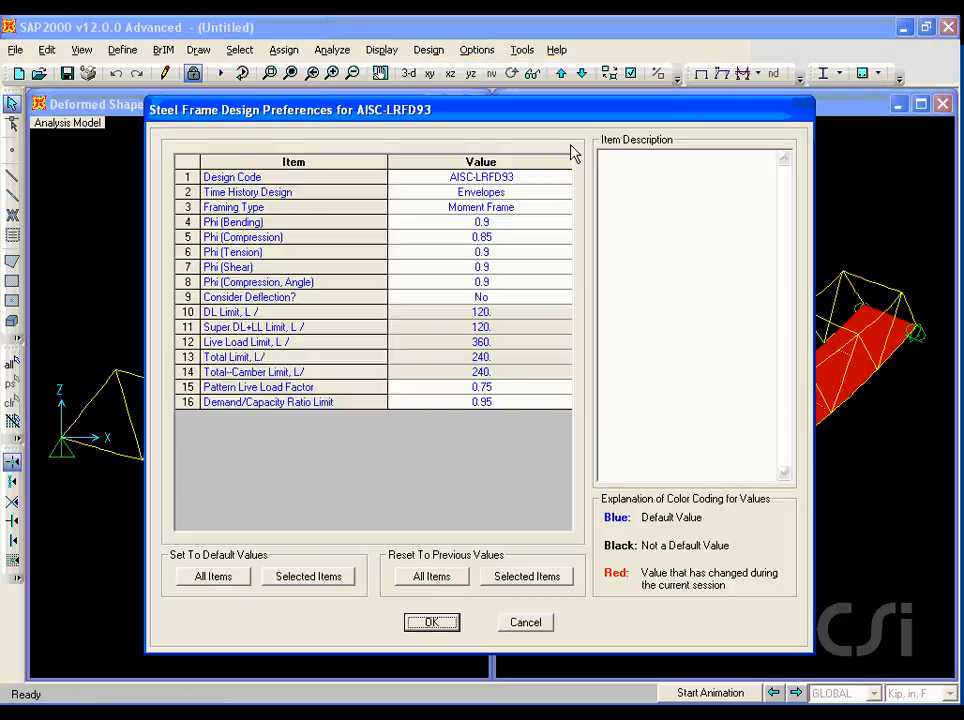
{"action": "left_click", "coordinate": [500, 181]}
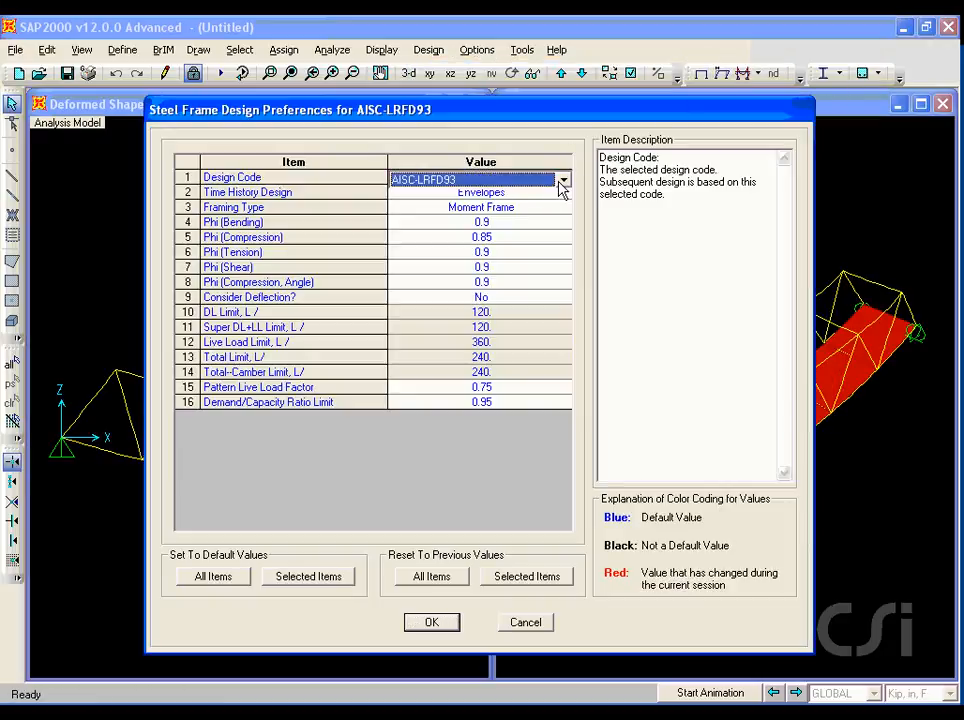
{"action": "left_click", "coordinate": [563, 181]}
{"action": "mouse_move", "coordinate": [565, 241]}
{"action": "left_mouse_down"}
{"action": "mouse_move", "coordinate": [563, 222]}
{"action": "mouse_move", "coordinate": [562, 234]}
{"action": "left_mouse_up"}
{"action": "left_click", "coordinate": [446, 243]}
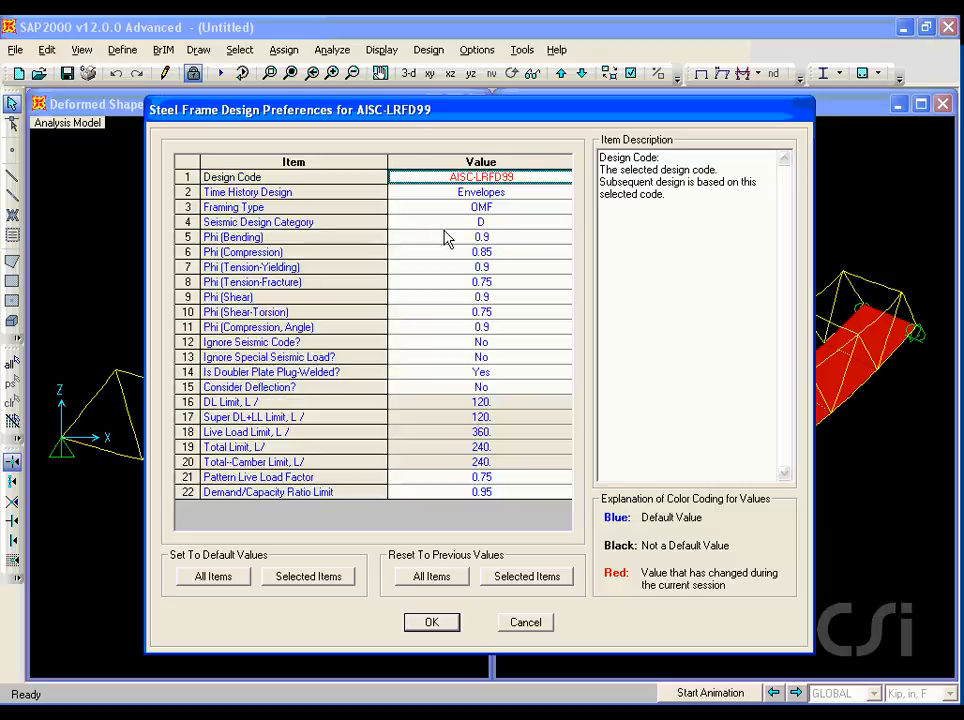
{"action": "left_click", "coordinate": [431, 622]}
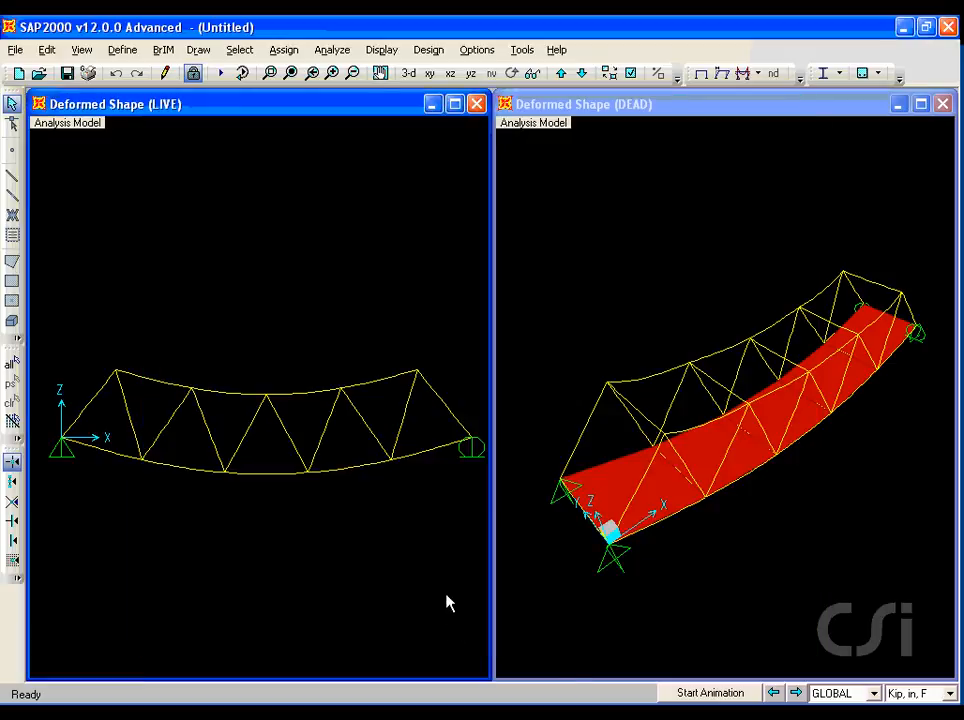
Start the steel frame design check of the structure.
{"action": "left_click", "coordinate": [432, 52]}
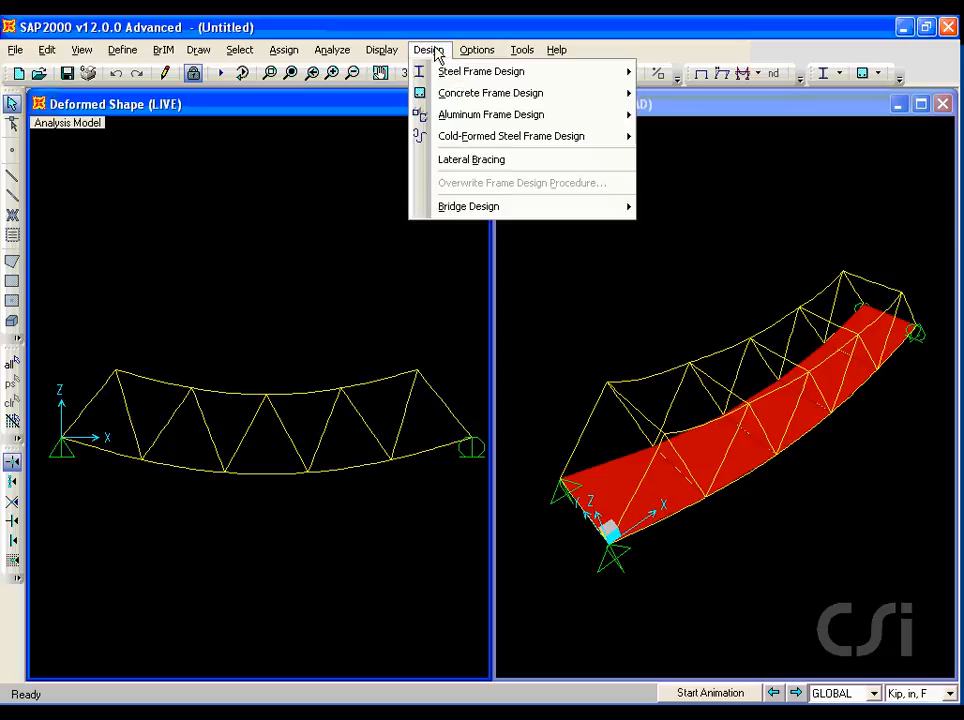
{"action": "mouse_move", "coordinate": [440, 72]}
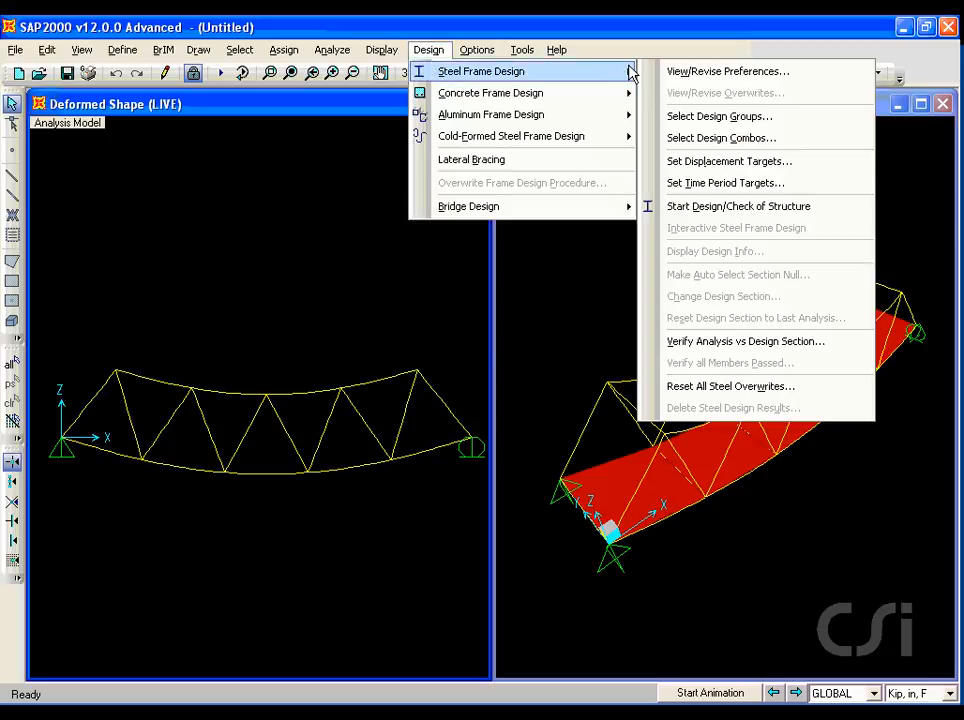
{"action": "left_click", "coordinate": [718, 216]}
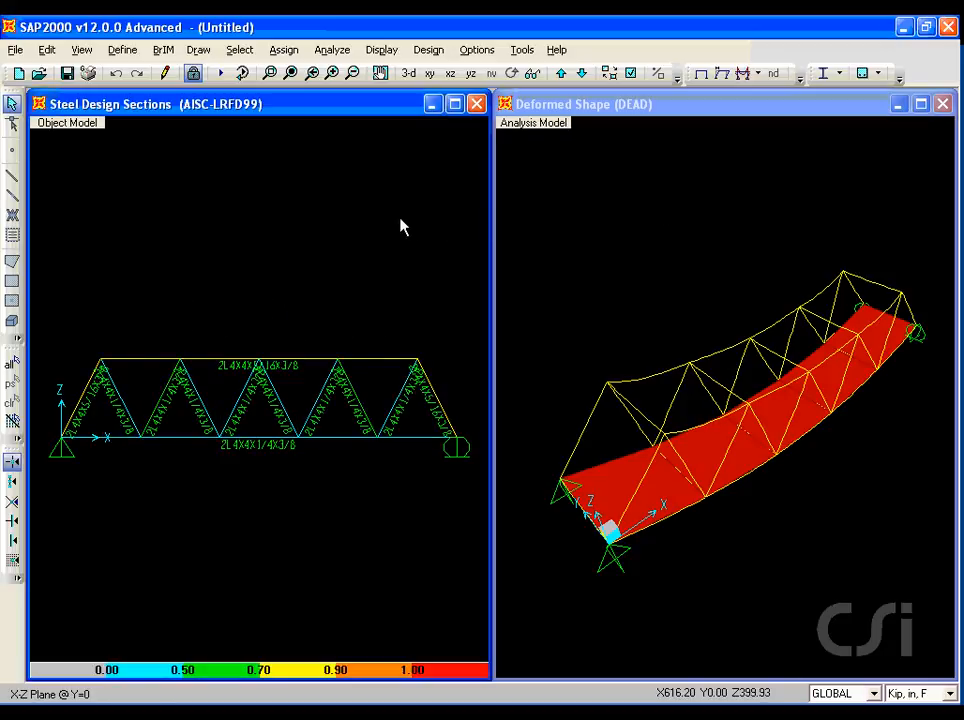
Zoom into the central truss panels and review the steel stress check information and details for the top chord member.
{"action": "left_click", "coordinate": [270, 74]}
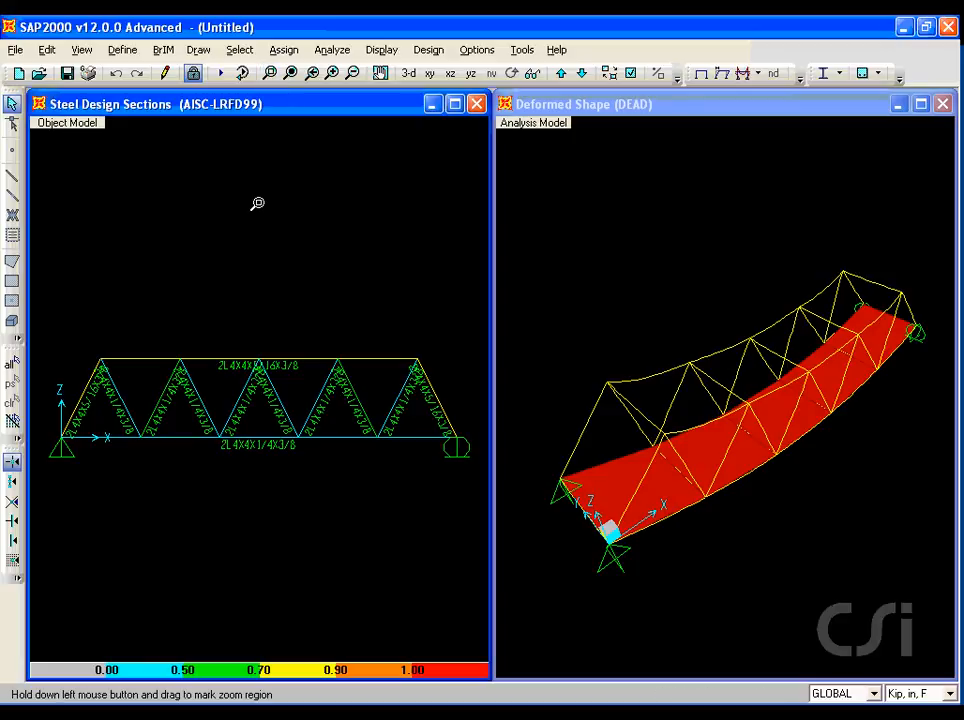
{"action": "left_click_drag", "start_coordinate": [180, 323], "coordinate": [343, 414]}
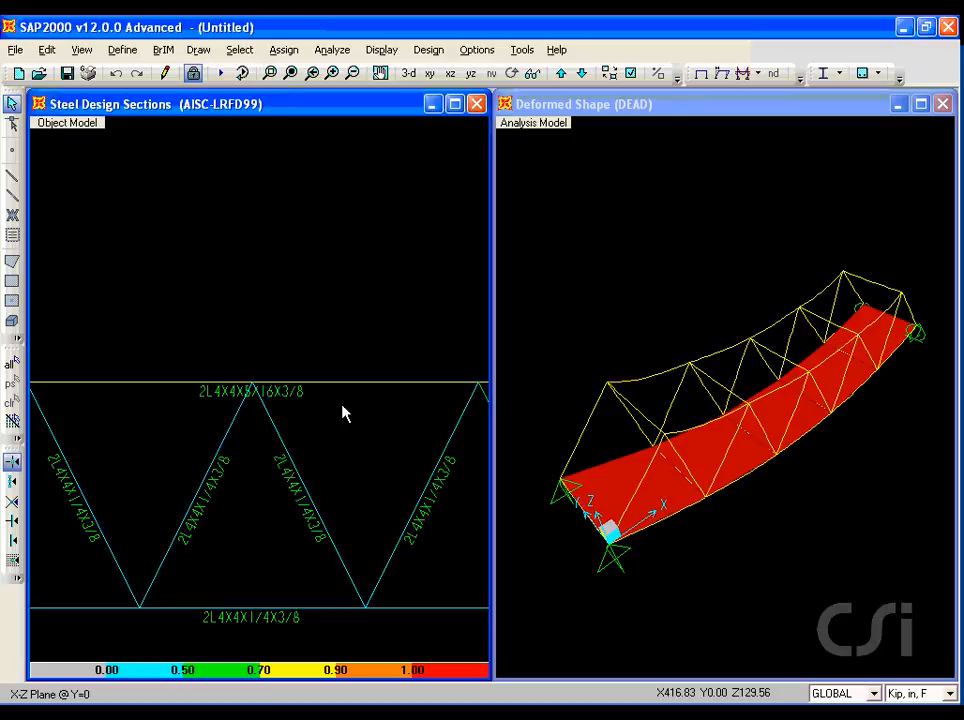
{"action": "right_click", "coordinate": [193, 389]}
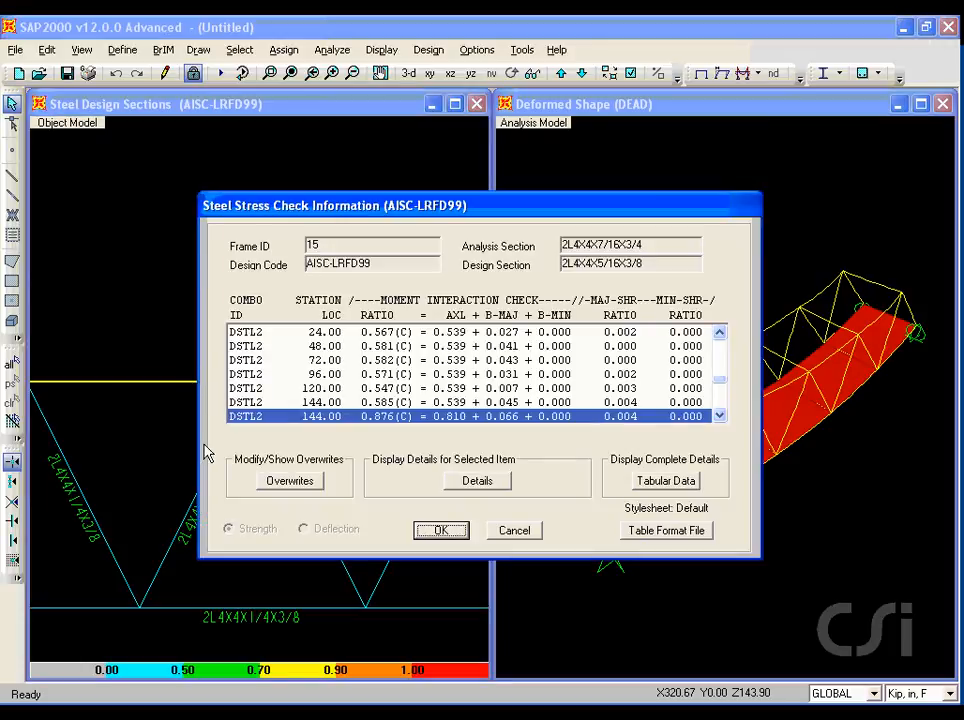
{"action": "left_click_drag", "start_coordinate": [228, 428], "coordinate": [270, 428]}
{"action": "key", "text": "Escape"}
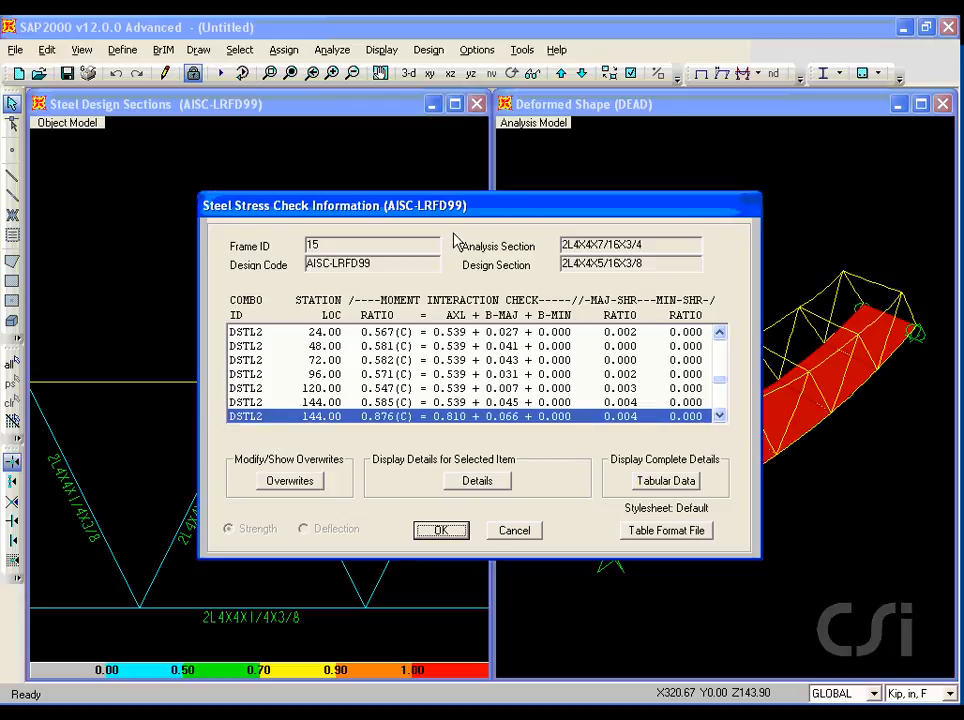
{"action": "mouse_move", "coordinate": [453, 237]}
{"action": "left_mouse_down"}
{"action": "mouse_move", "coordinate": [456, 265]}
{"action": "mouse_move", "coordinate": [491, 271]}
{"action": "mouse_move", "coordinate": [690, 270]}
{"action": "mouse_move", "coordinate": [710, 250]}
{"action": "mouse_move", "coordinate": [495, 222]}
{"action": "mouse_move", "coordinate": [459, 232]}
{"action": "left_mouse_up"}
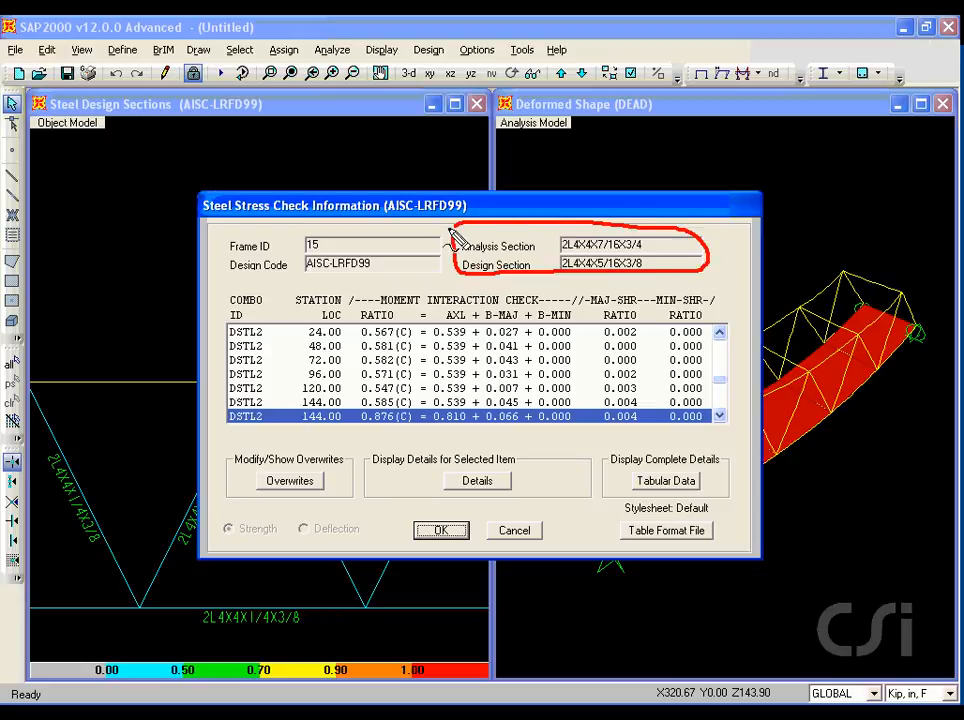
{"action": "key", "text": "Escape"}
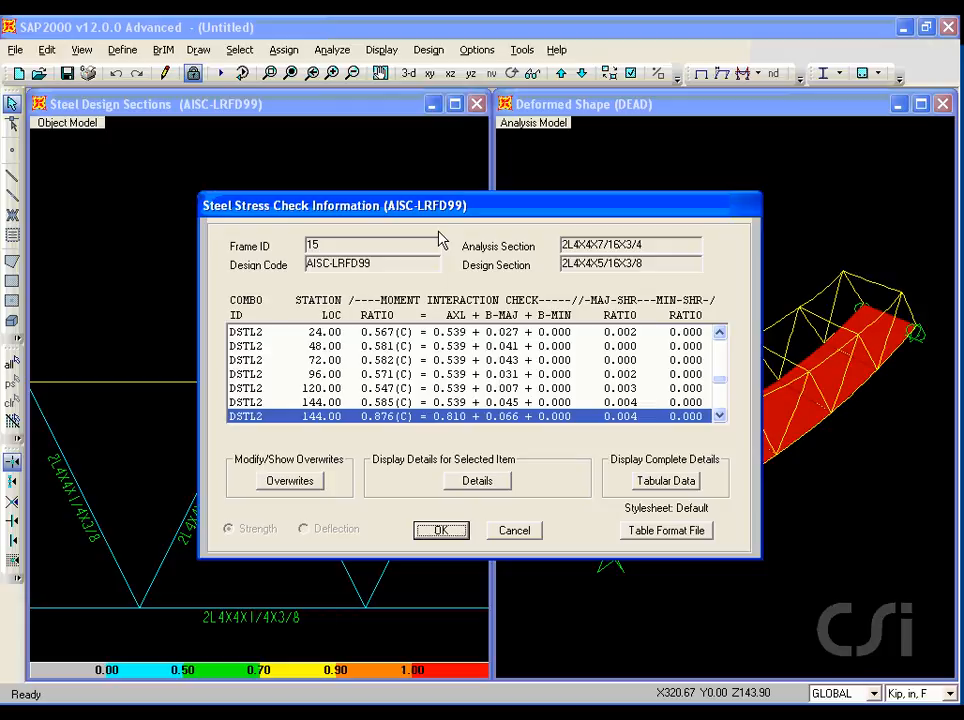
{"action": "left_click", "coordinate": [480, 481]}
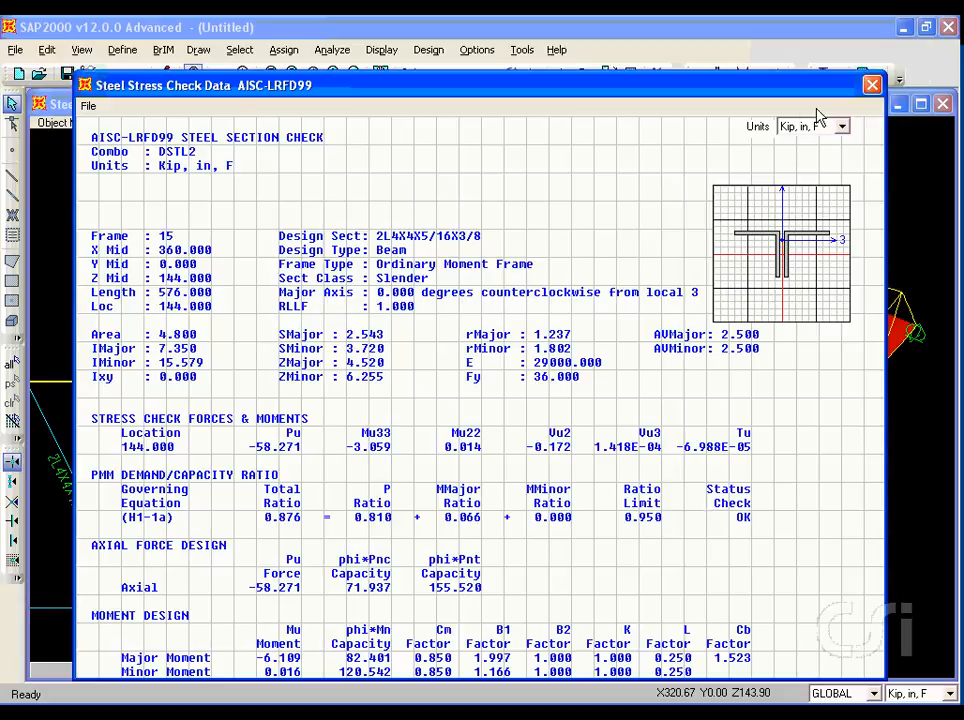
{"action": "left_click", "coordinate": [873, 87]}
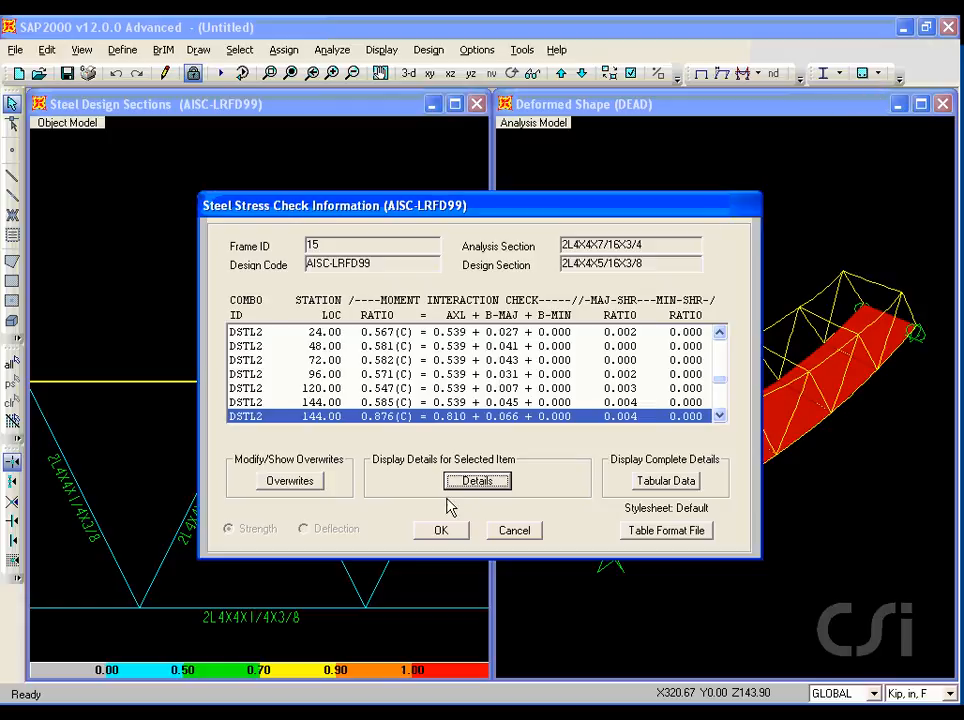
{"action": "left_click", "coordinate": [445, 534]}
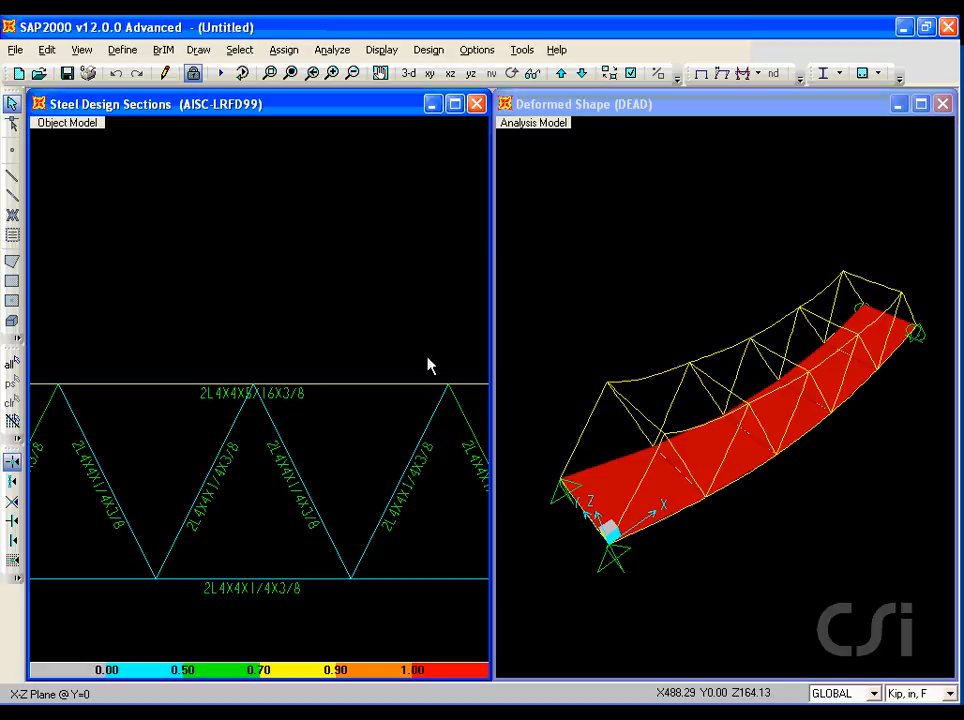
Verify analysis versus design sections, choosing not to select the differing frames.
{"action": "left_click", "coordinate": [428, 50]}
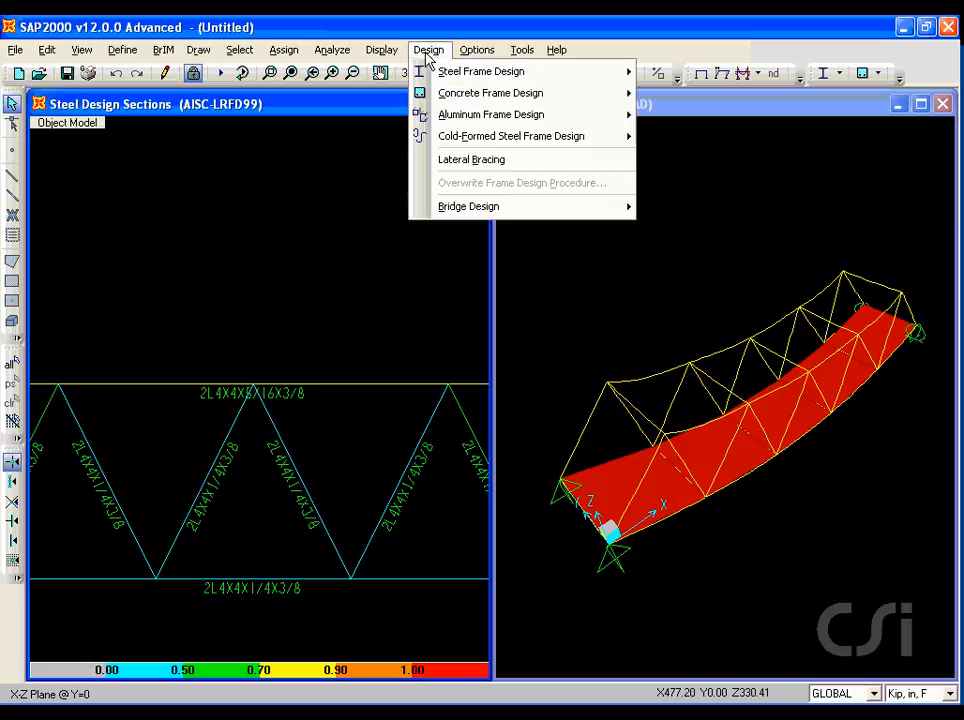
{"action": "mouse_move", "coordinate": [430, 71]}
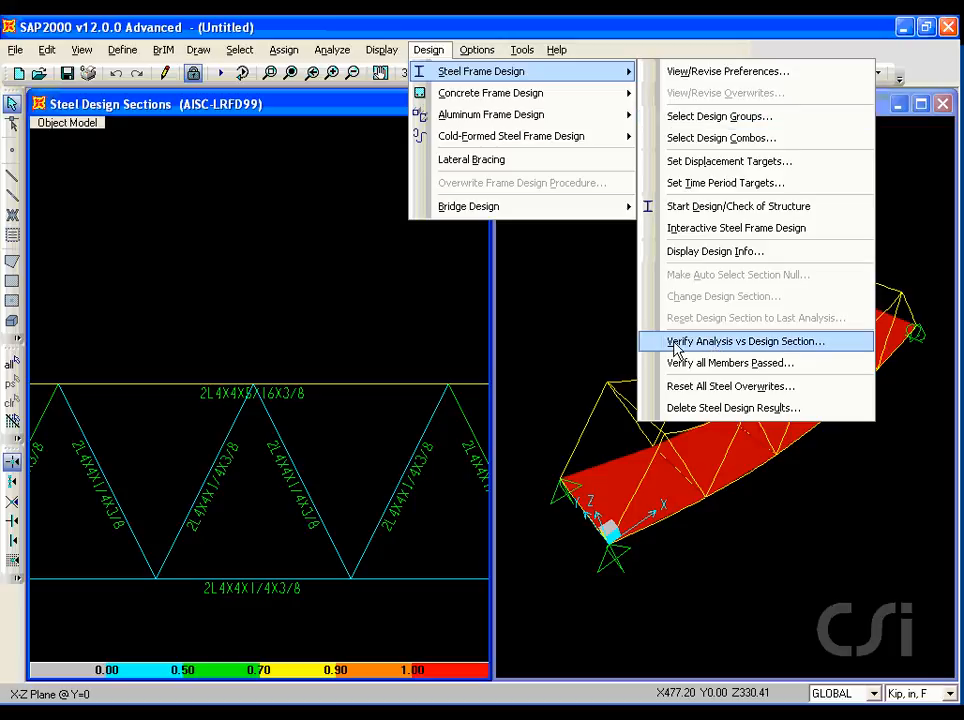
{"action": "left_click", "coordinate": [754, 344]}
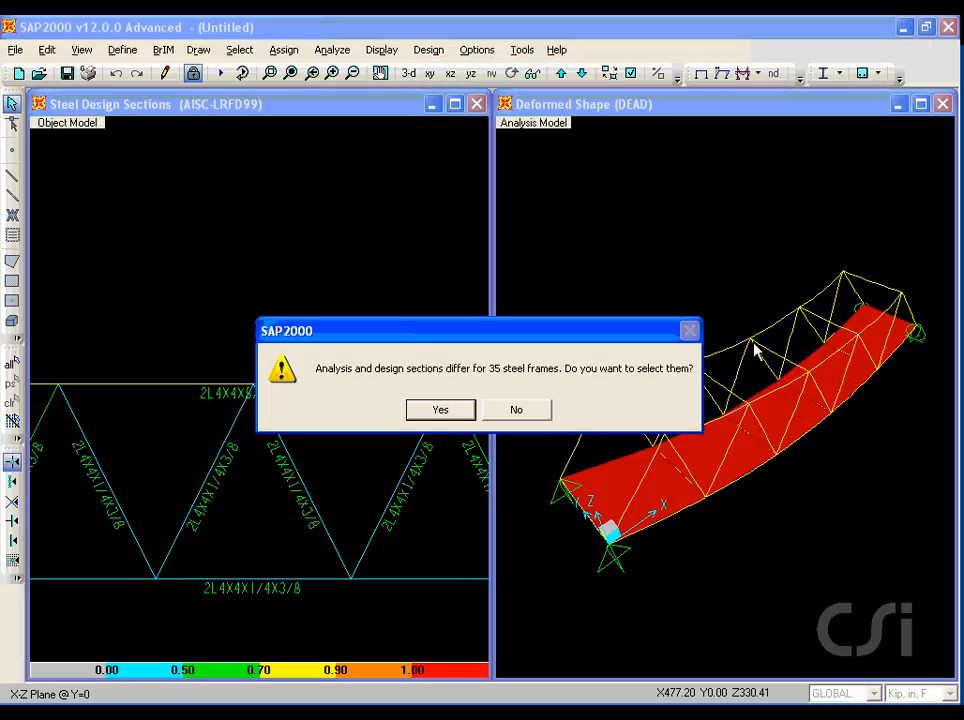
{"action": "left_click", "coordinate": [531, 411]}
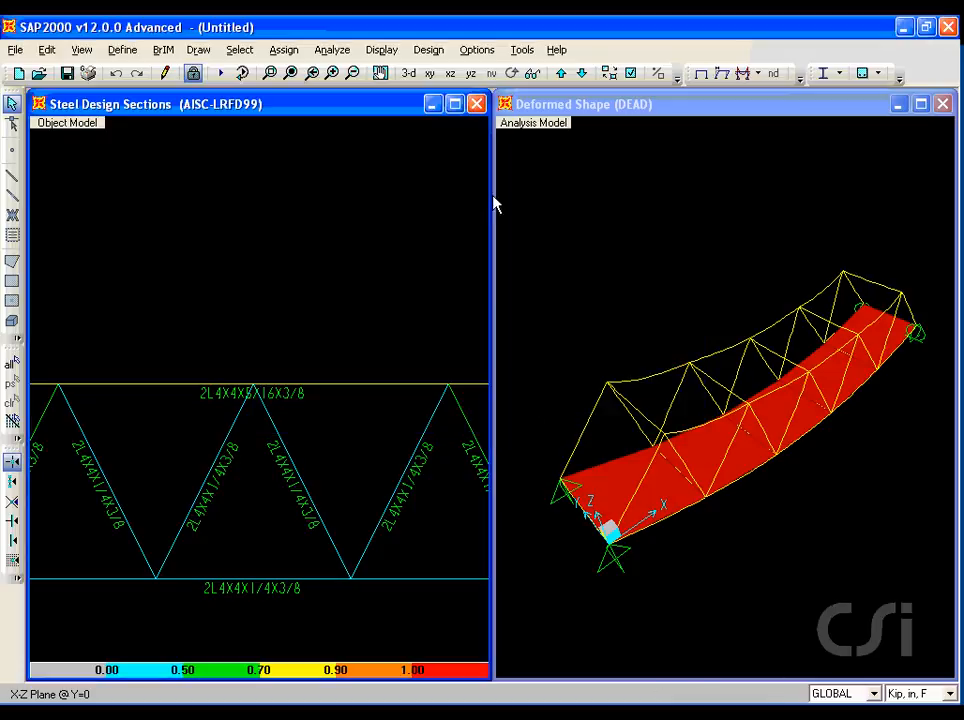
Verify that all steel members passed the stress/capacity check.
{"action": "left_click", "coordinate": [428, 49]}
{"action": "mouse_move", "coordinate": [467, 78]}
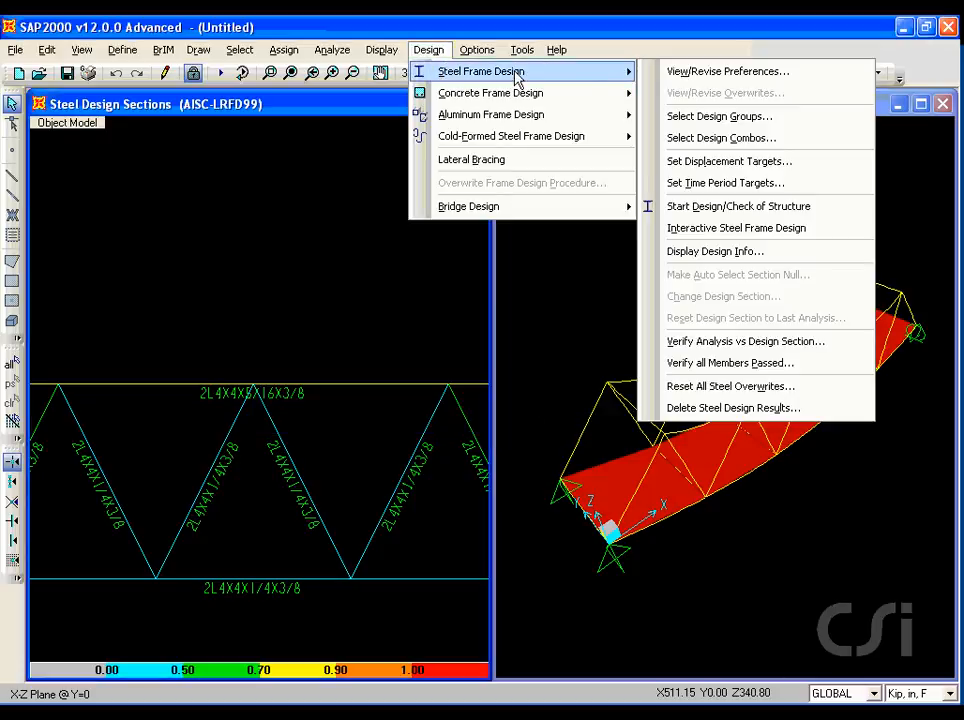
{"action": "left_click", "coordinate": [727, 367]}
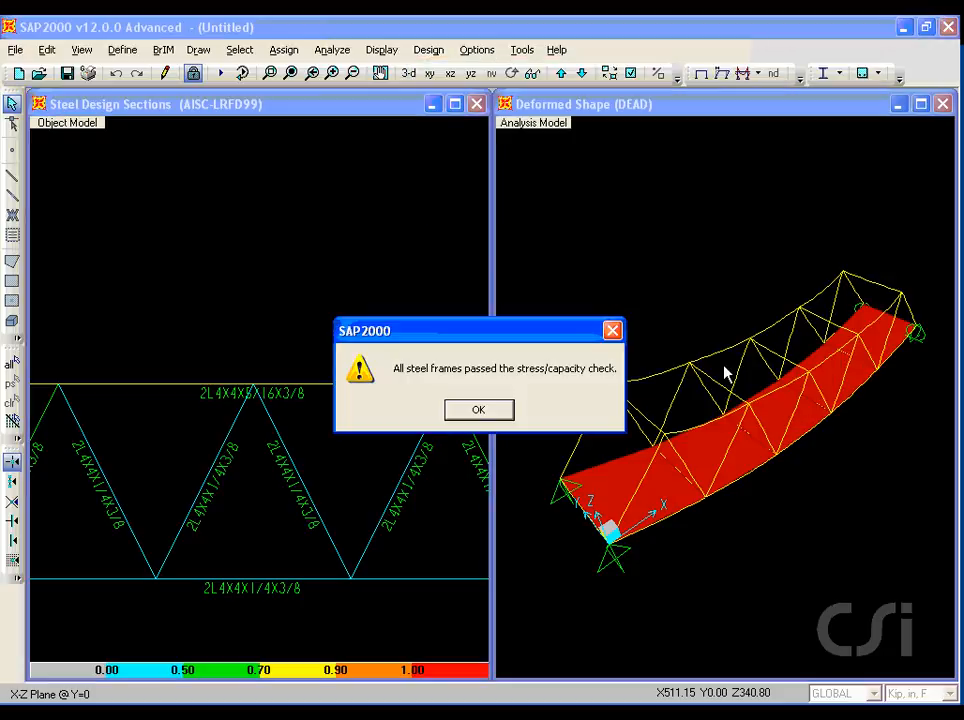
{"action": "left_click", "coordinate": [484, 411]}
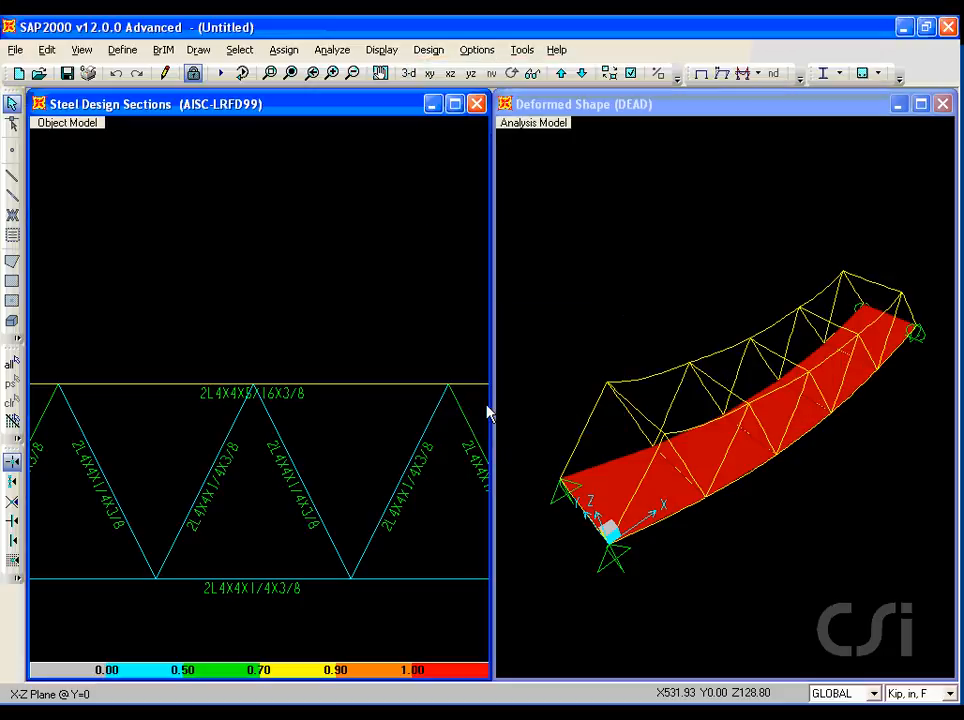